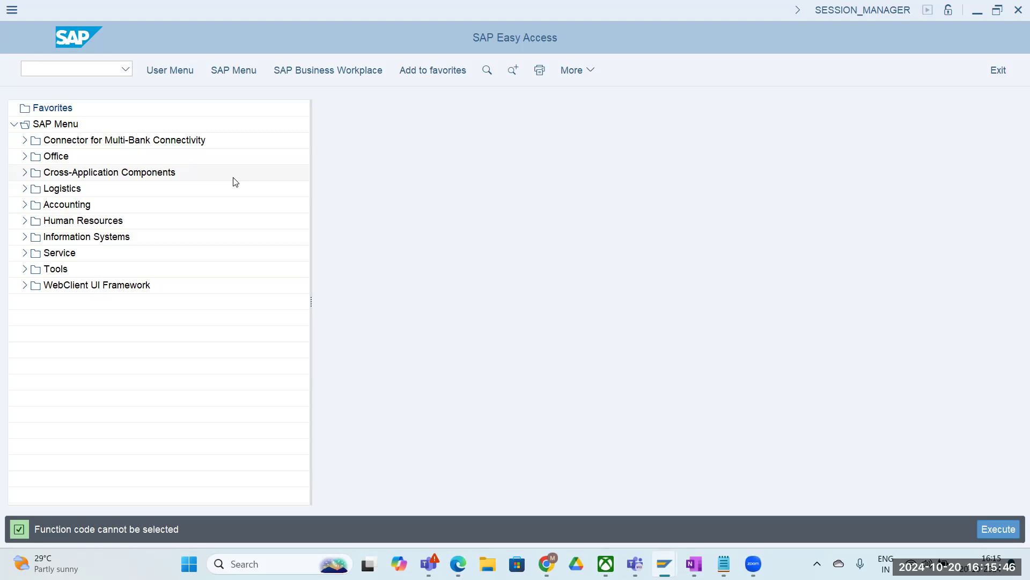
- Run transaction SPRO and open the SAP Customizing Implementation Guide
click(43, 73)
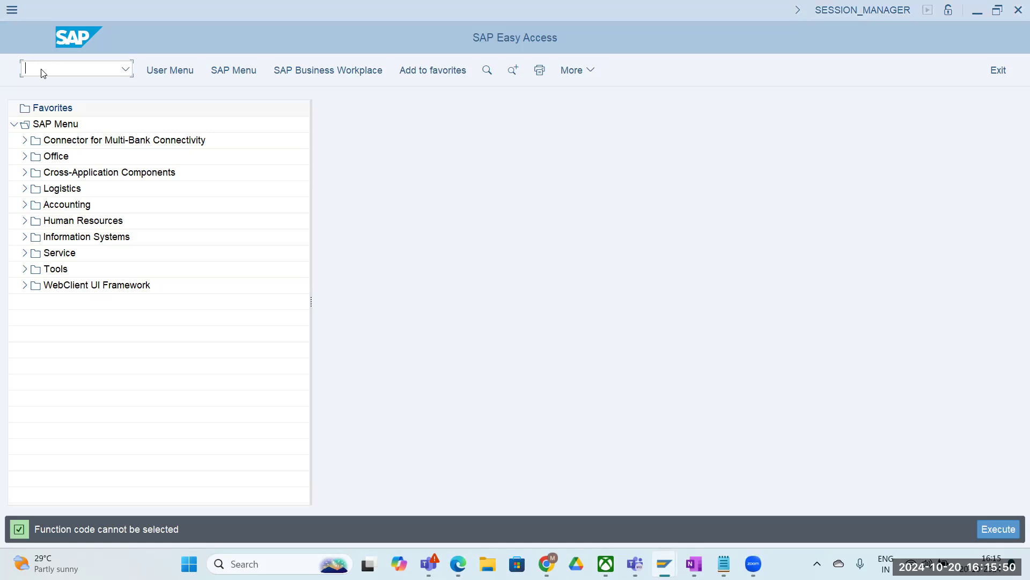
text(SPRO)
key(Return)
click(184, 71)
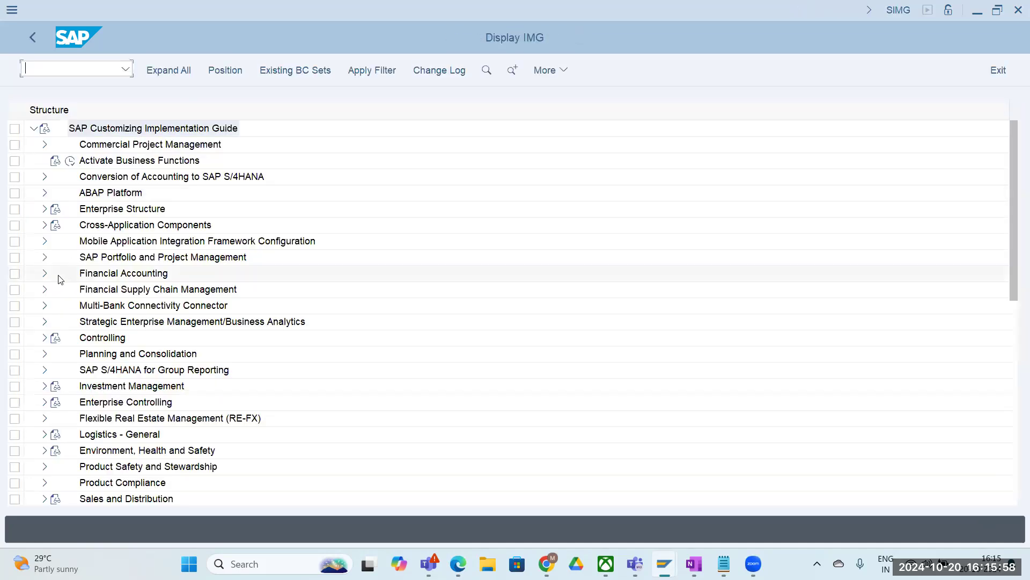
- Expand Financial Accounting, Financial Accounting Global Settings, Tax on Sales/Purchases and Basic Settings in the implementation guide
click(45, 275)
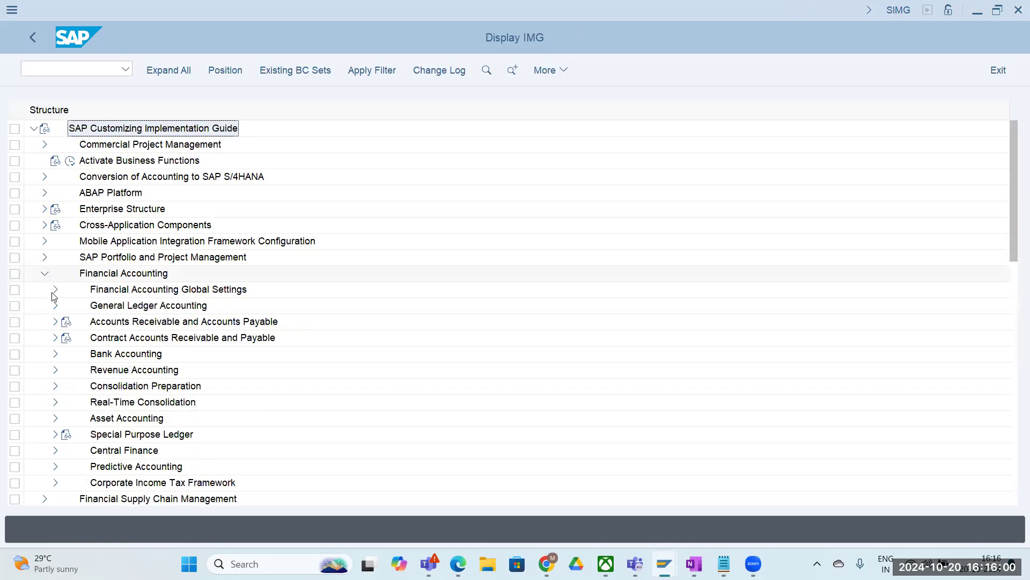
click(55, 291)
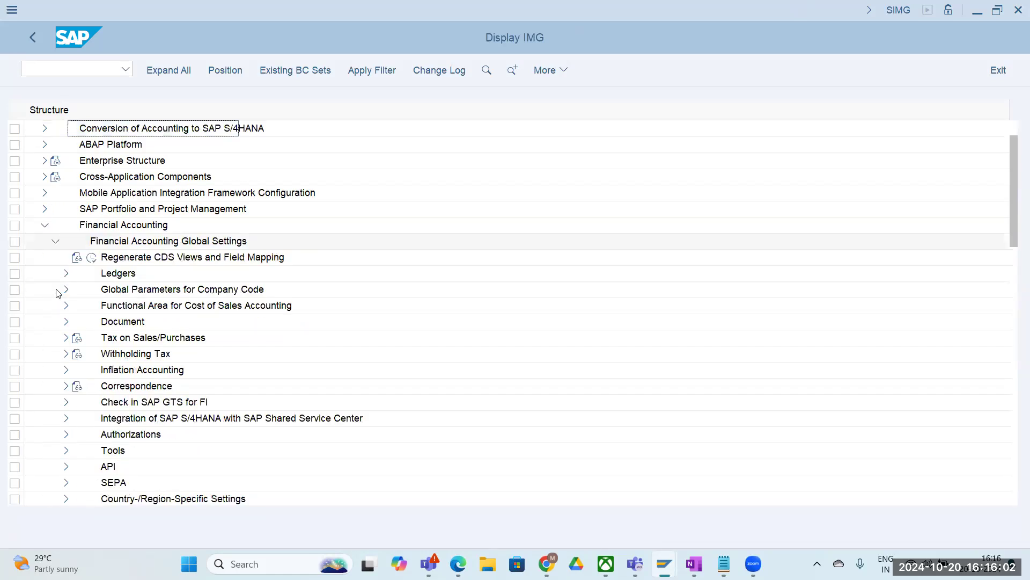
click(66, 338)
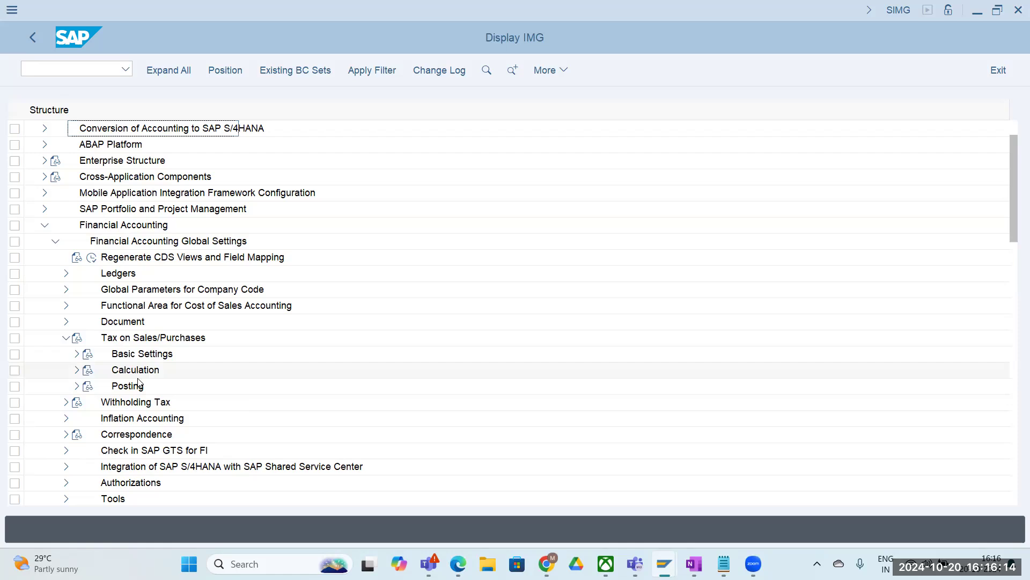
click(77, 354)
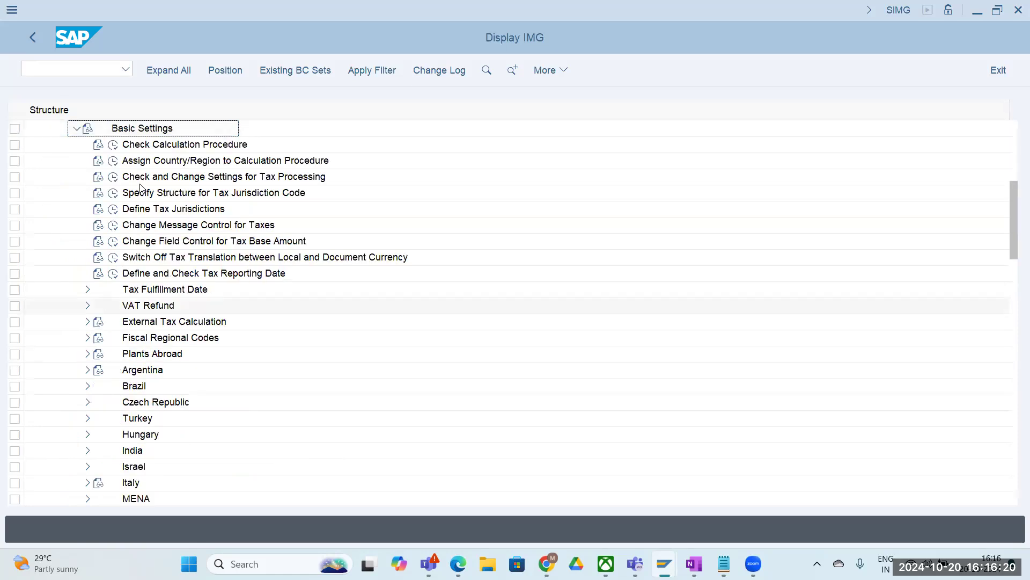
- View the technical info of the Check Calculation Procedure activity and return to the guide
right_click(139, 145)
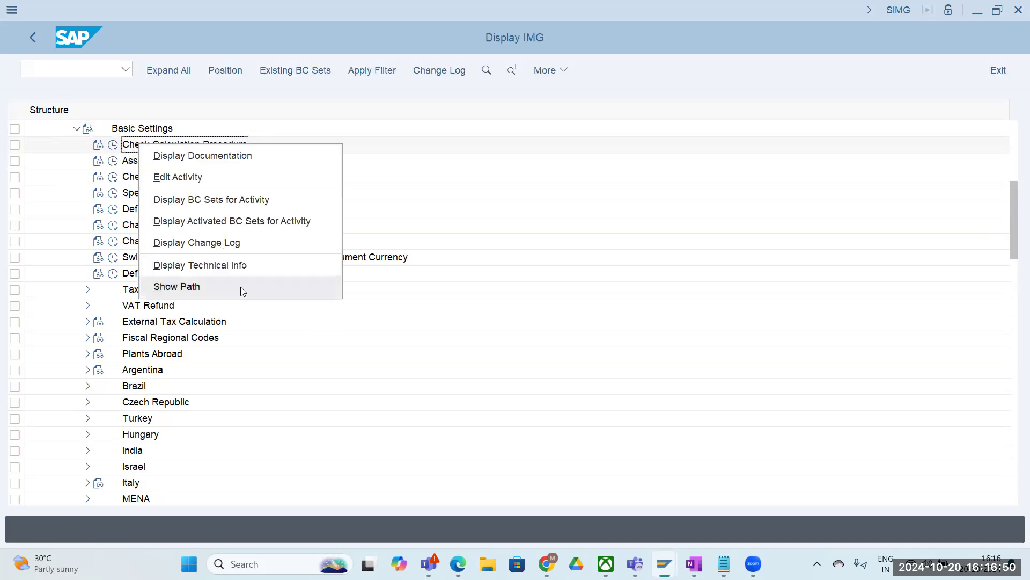
click(243, 268)
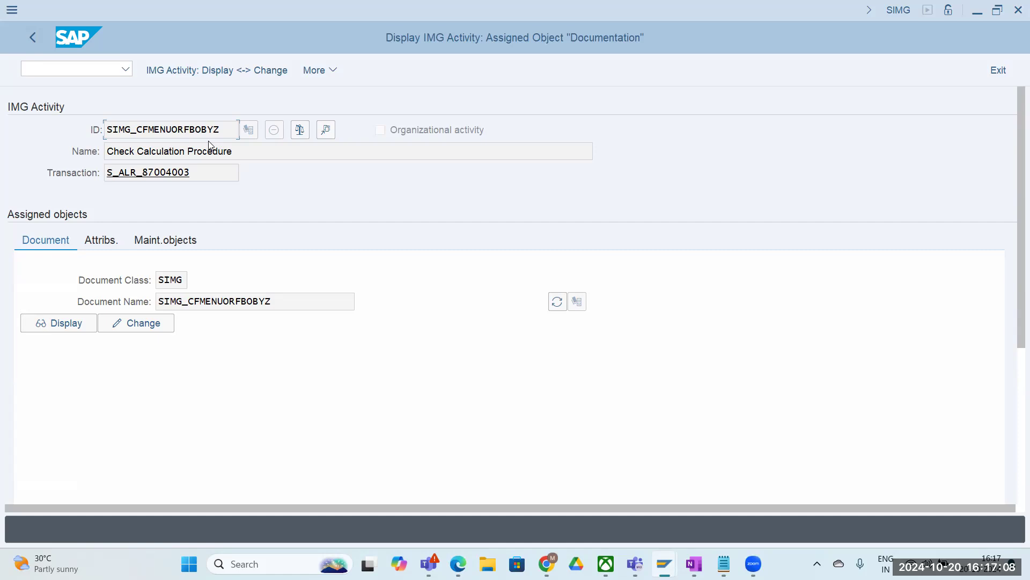
click(32, 37)
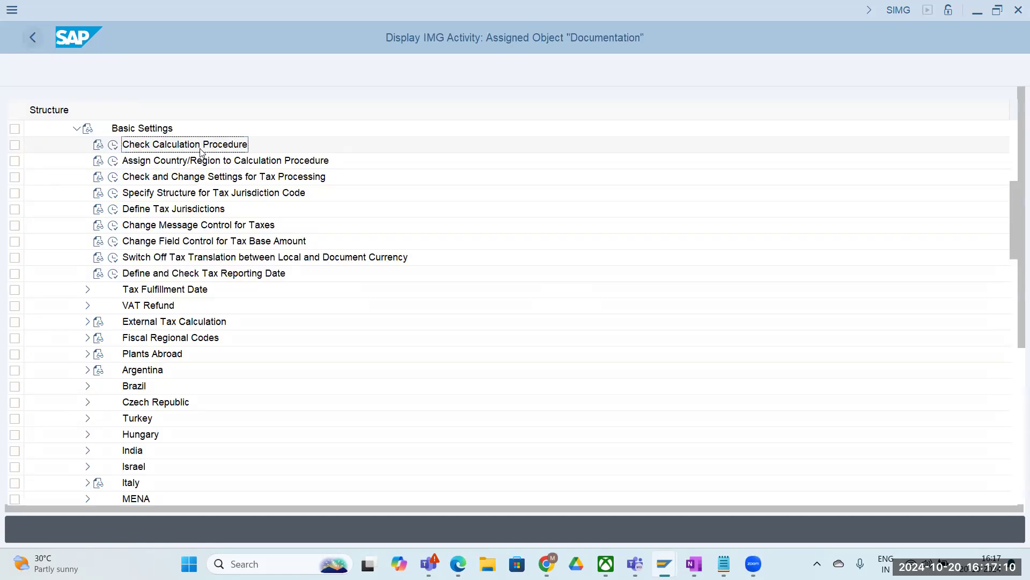
- Review the control data of tax procedure FI11 in Define Procedures under Check Calculation Procedure, and return to the guide
click(114, 146)
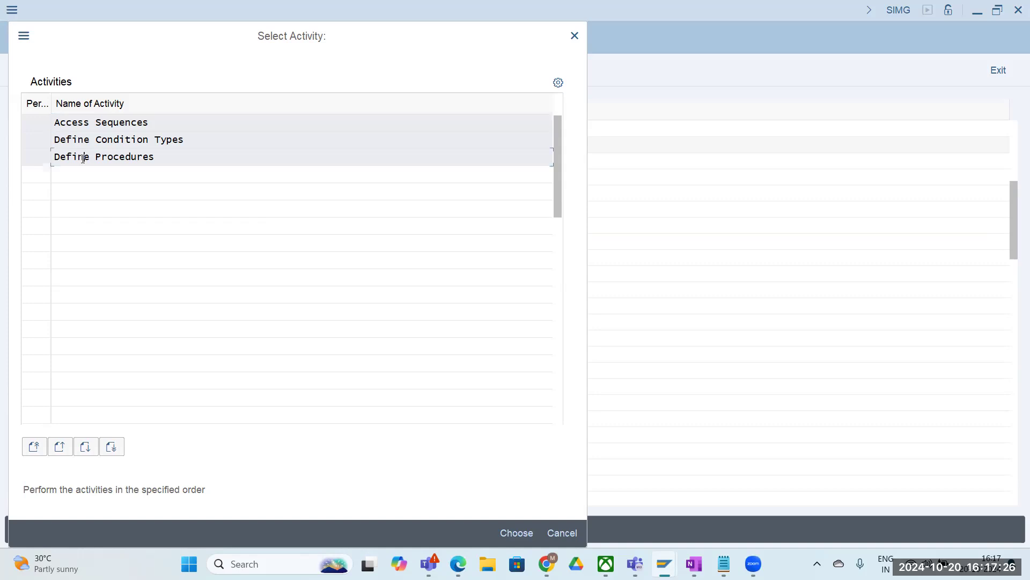
double_click(85, 157)
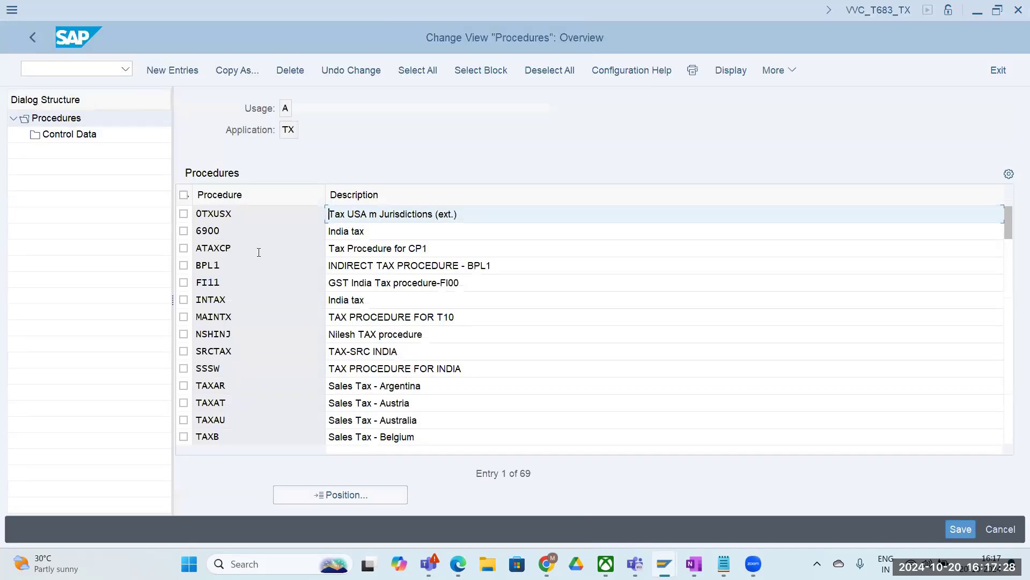
click(184, 283)
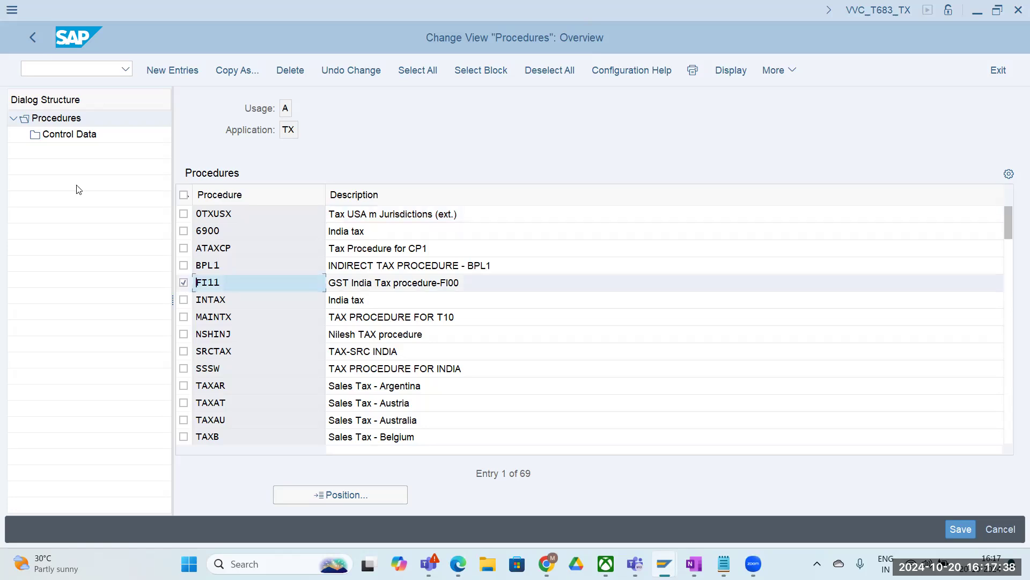
double_click(82, 135)
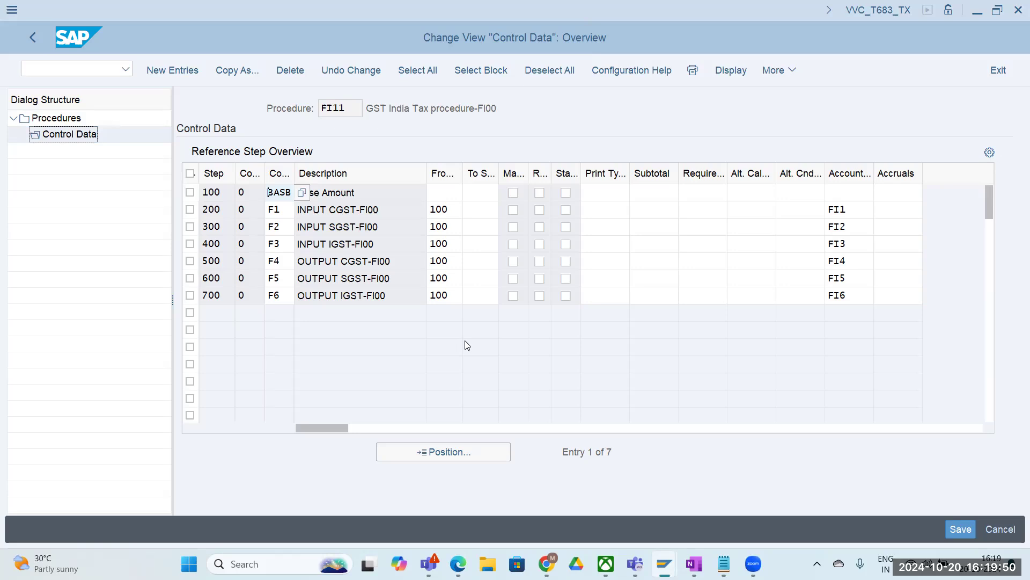
click(32, 40)
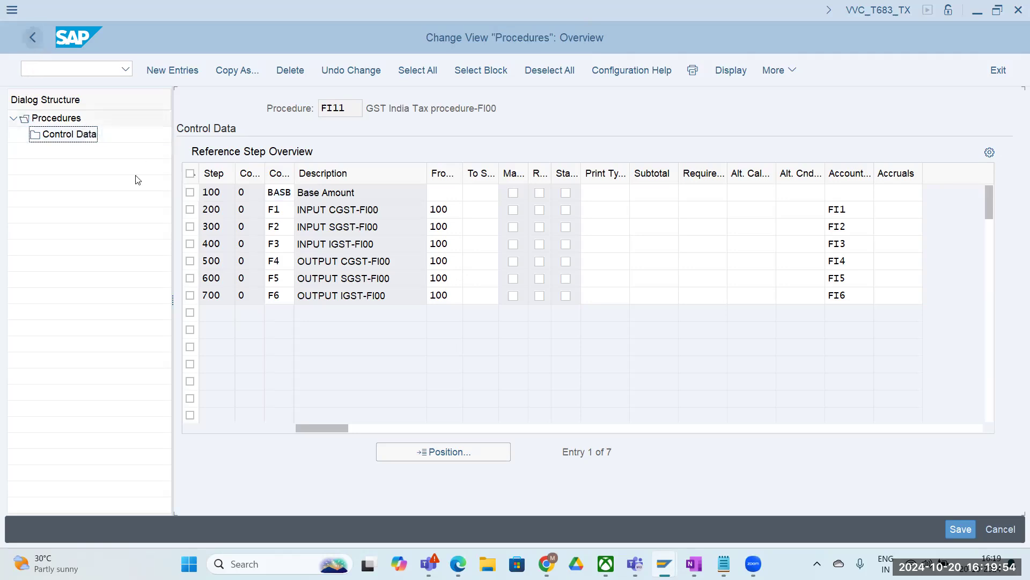
click(33, 42)
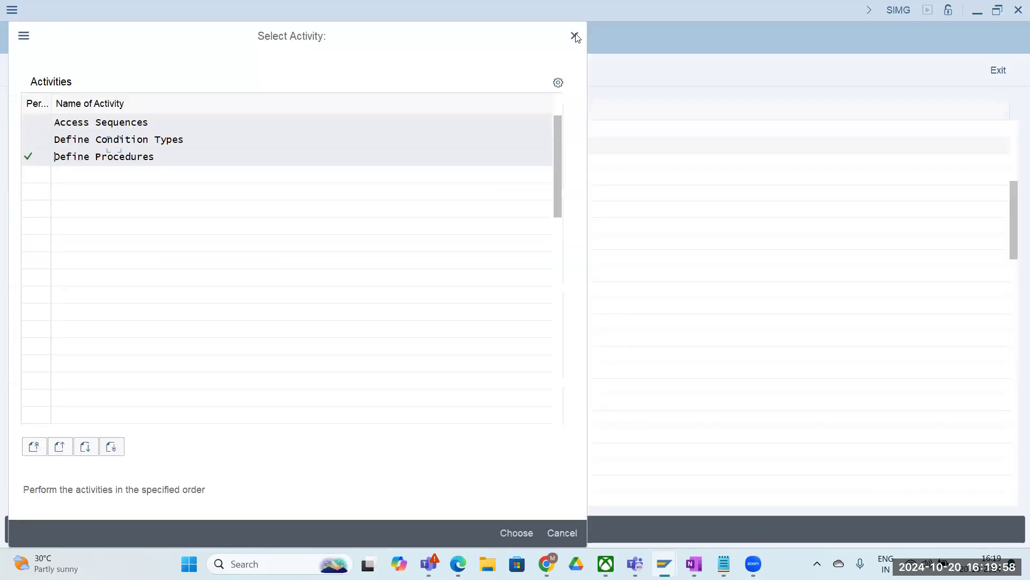
click(574, 36)
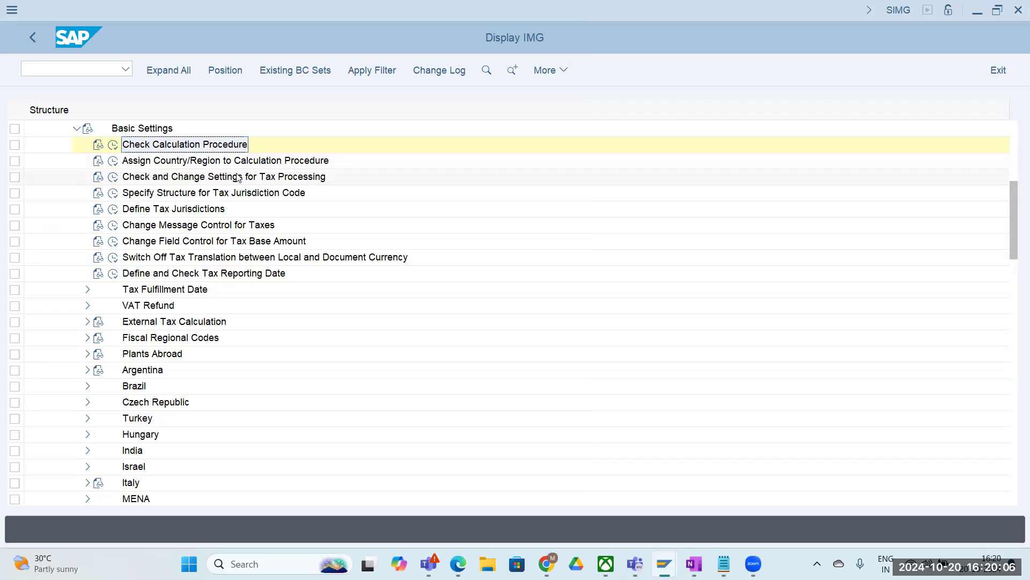
- View the technical info of Assign Country/Region to Calculation Procedure and open the activity
right_click(131, 164)
click(223, 286)
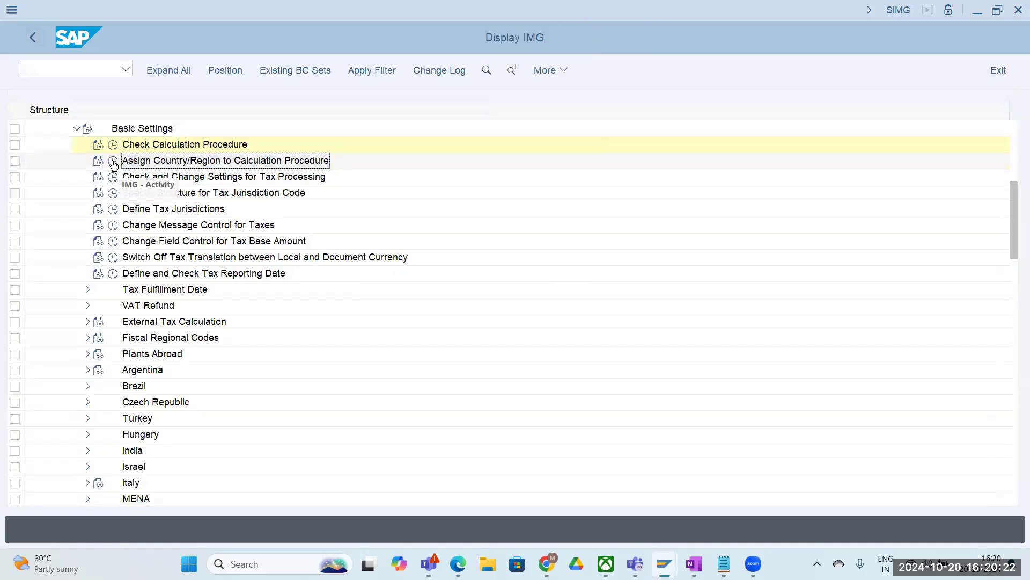
click(113, 161)
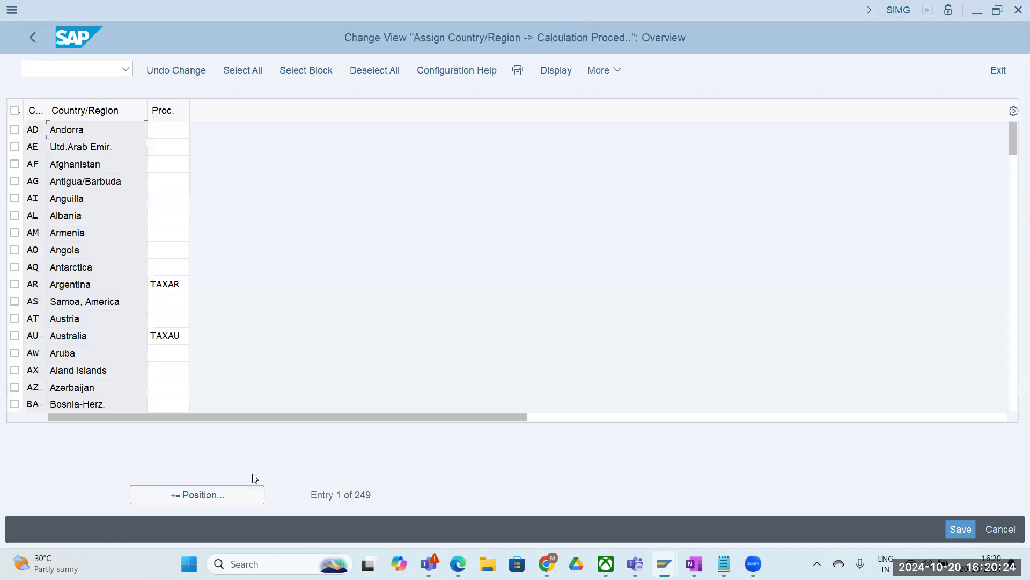
- Position the country list at IN to check India's assigned calculation procedure, and return to the guide
click(224, 497)
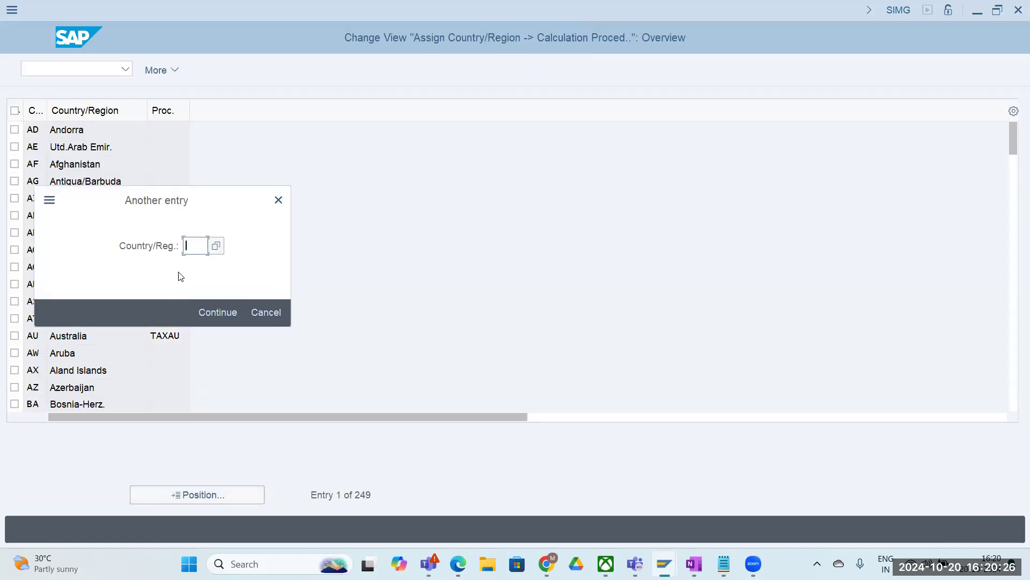
click(188, 246)
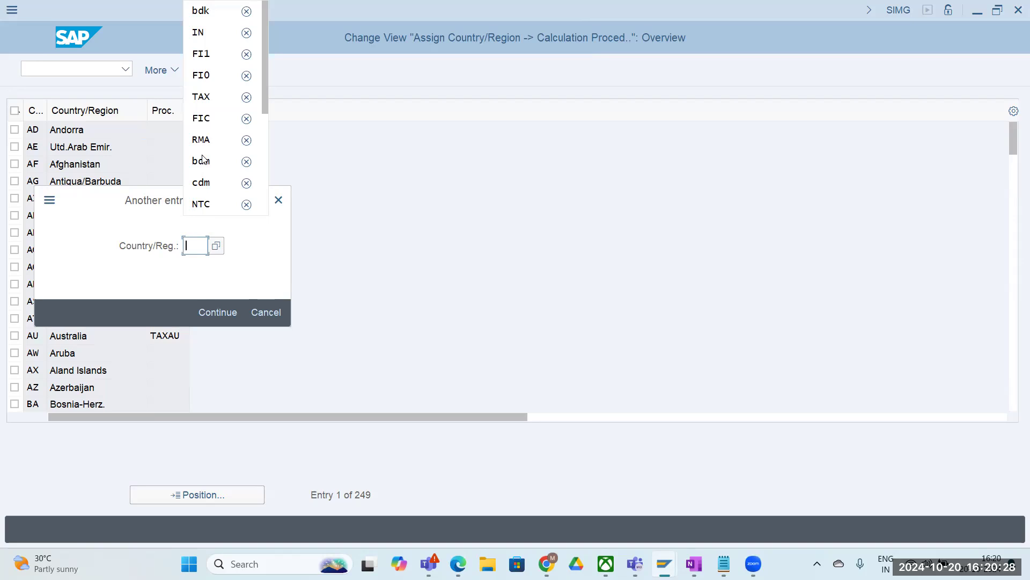
click(208, 33)
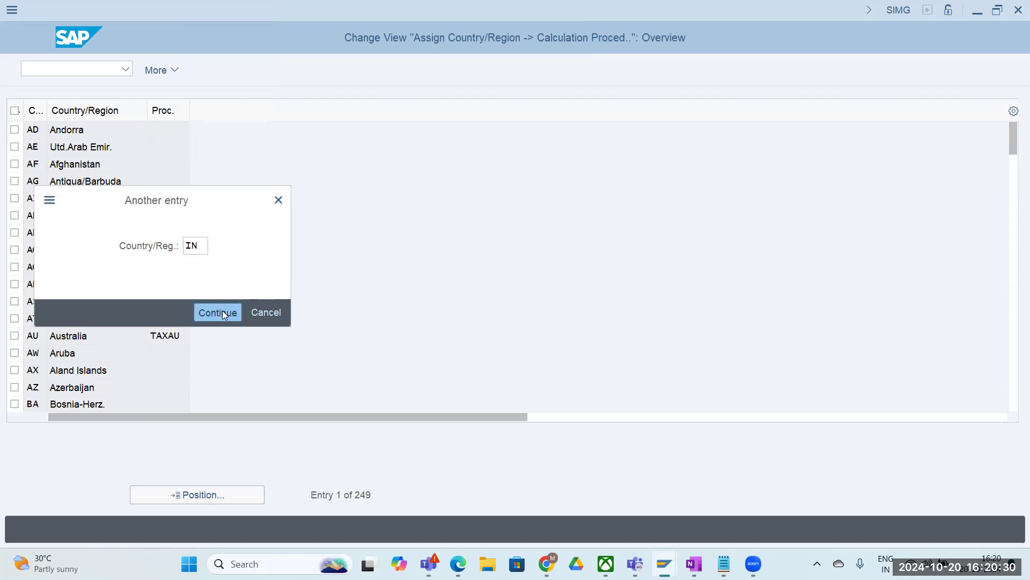
click(222, 313)
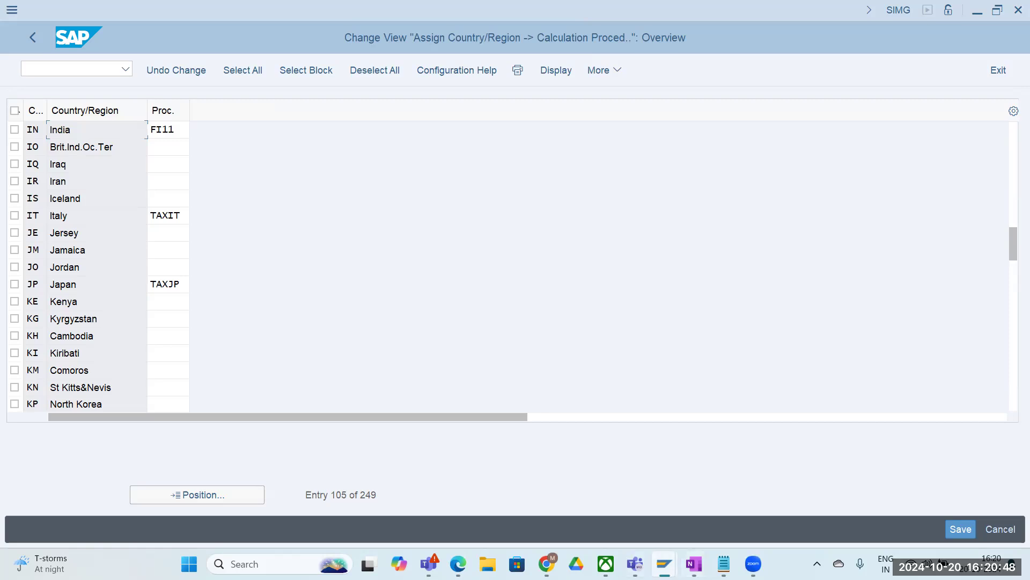
mouse_move(724, 564)
click(32, 41)
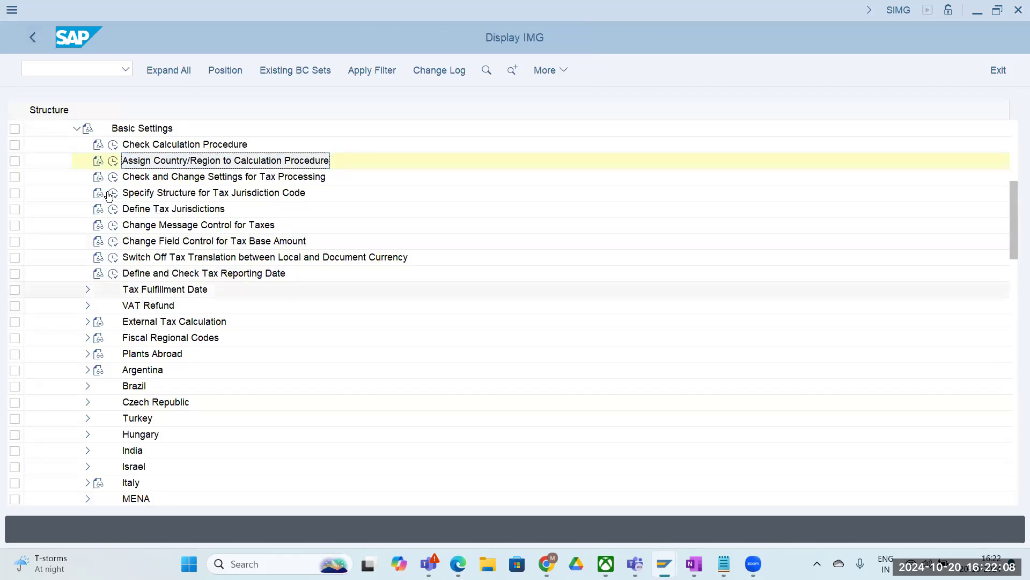
- Collapse Basic Settings, expand Calculation, and view the technical info of Define Tax Codes for Sales and Purchases
click(78, 130)
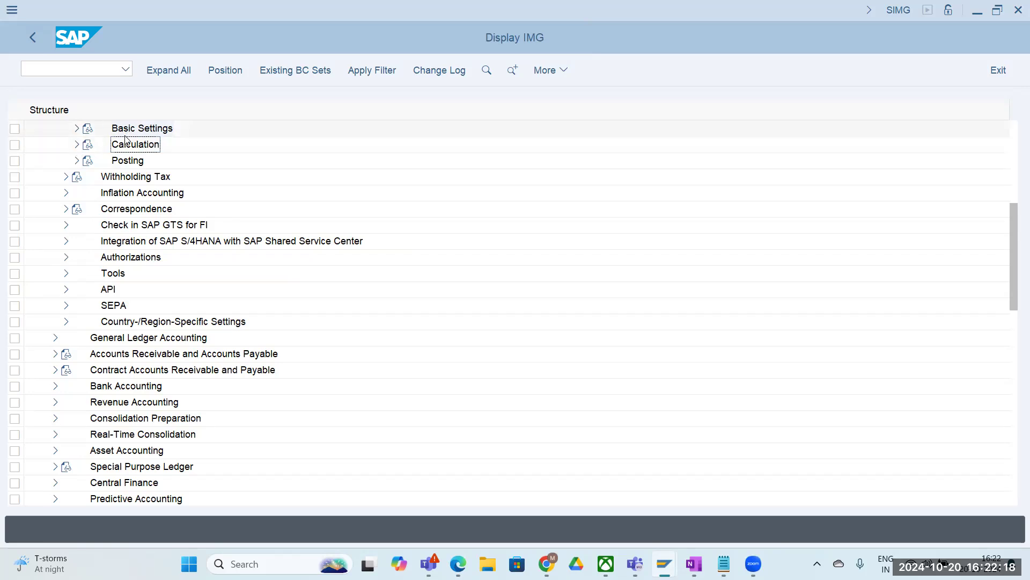
click(76, 145)
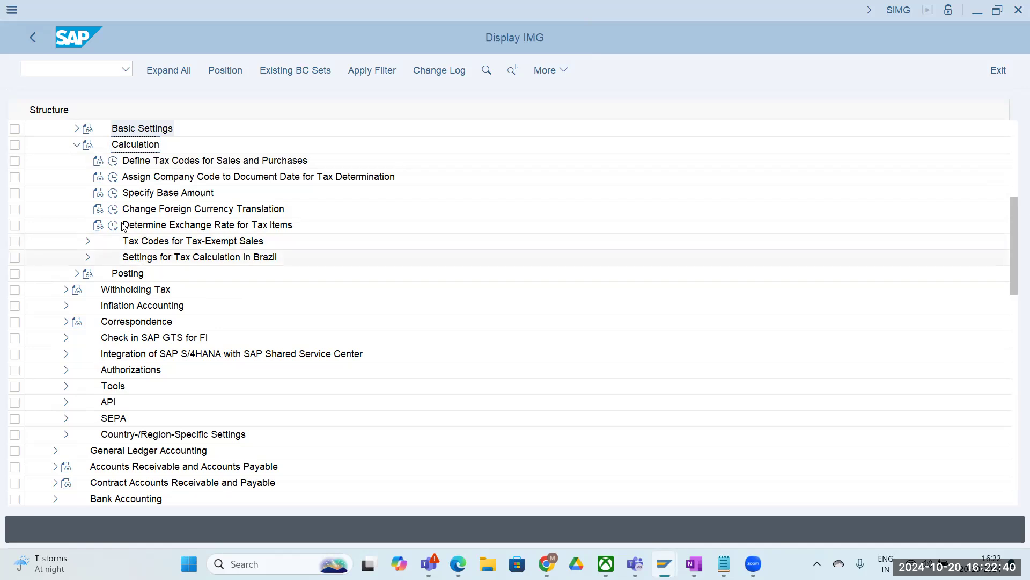
right_click(139, 165)
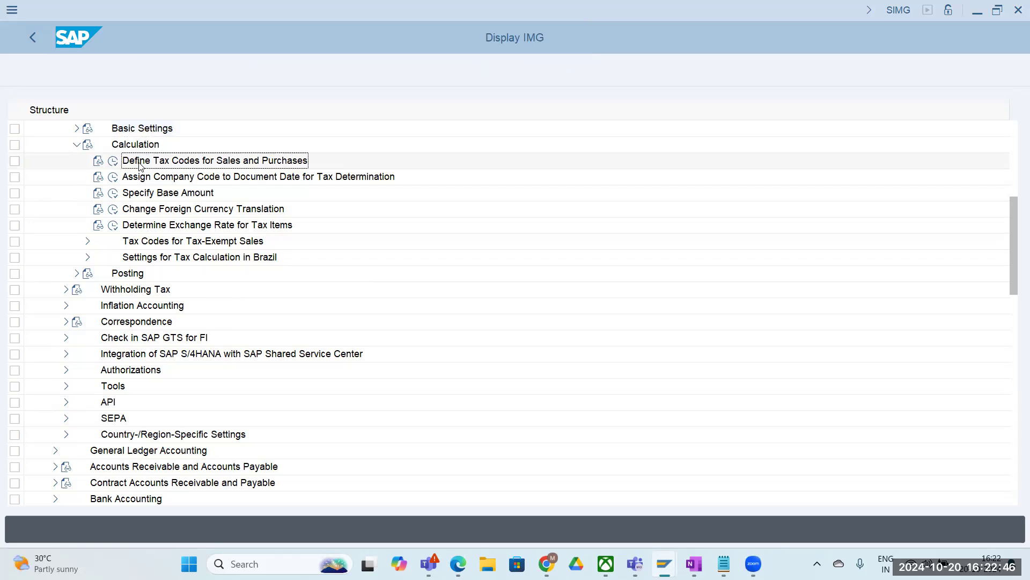
click(189, 285)
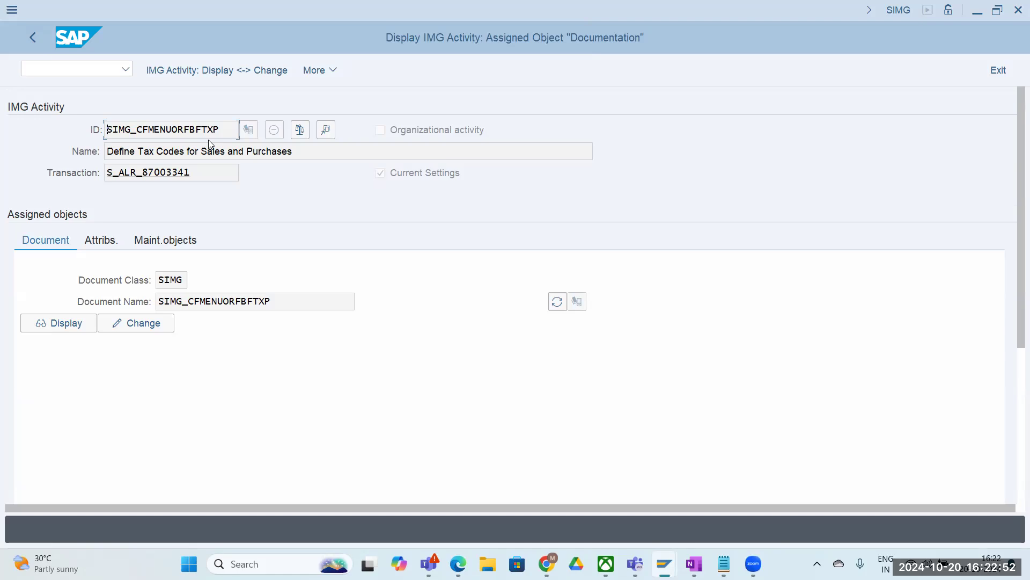
click(31, 37)
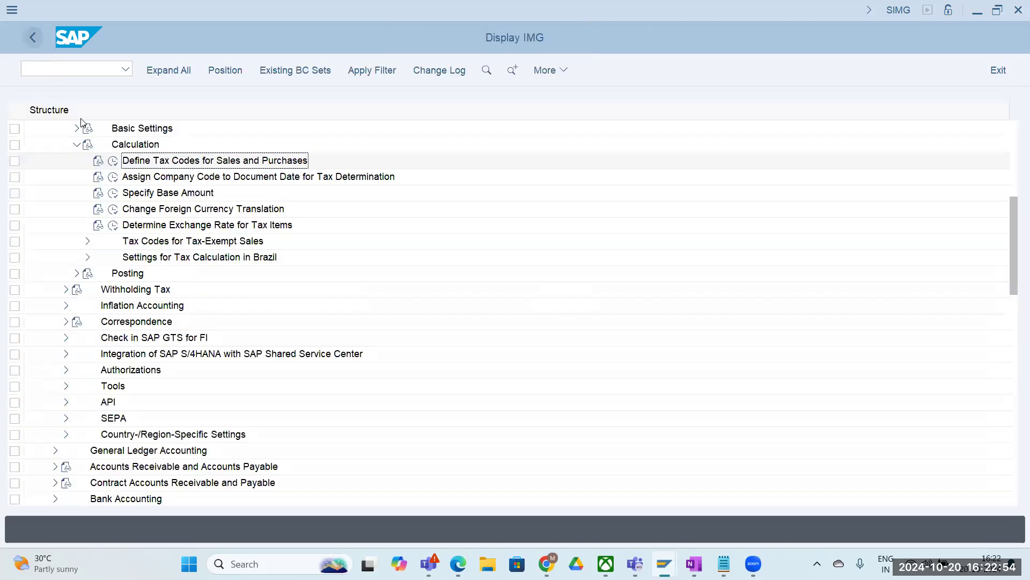
- Open Define Tax Codes for Sales and Purchases for country IN
click(113, 161)
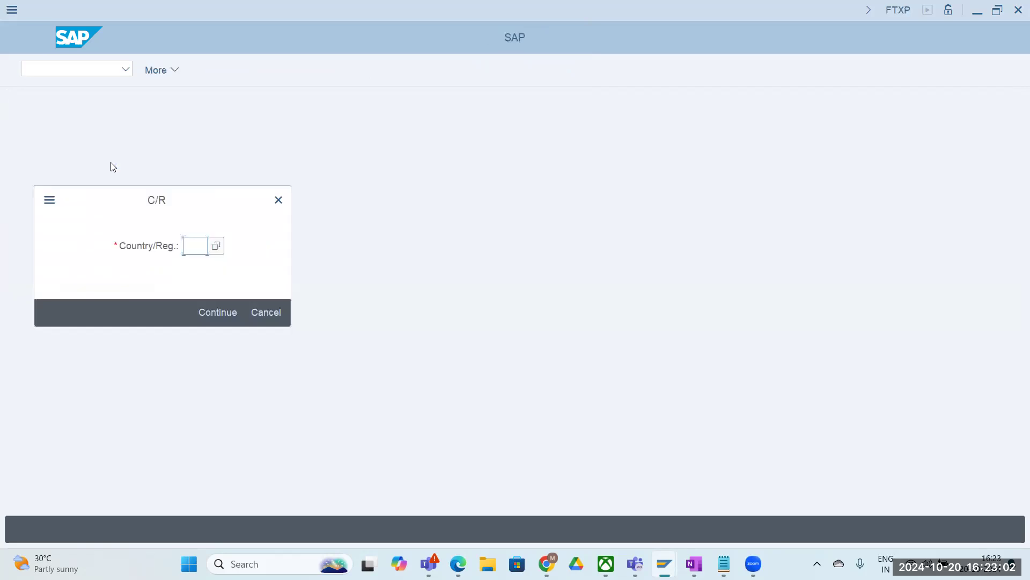
click(192, 247)
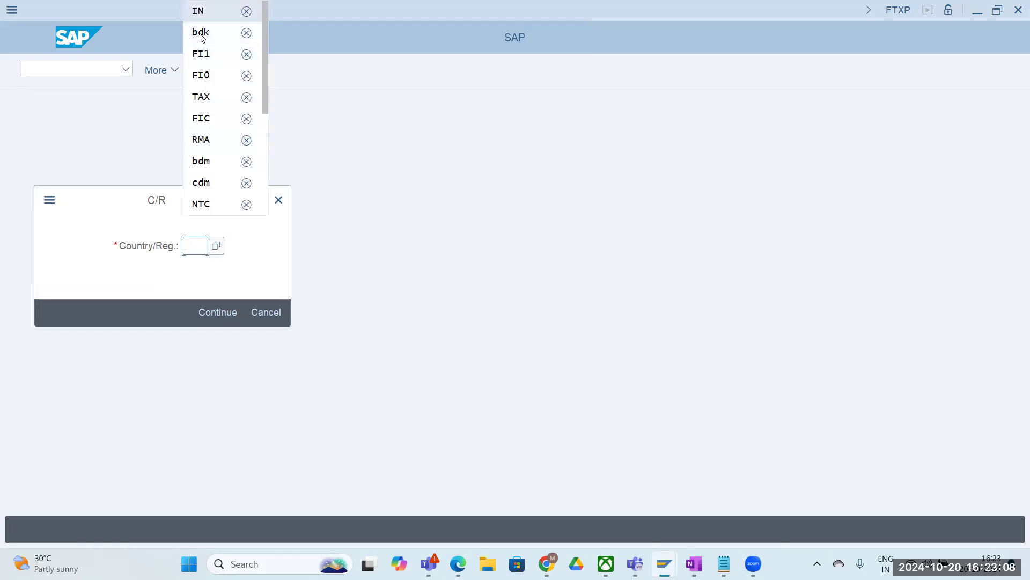
click(199, 11)
click(216, 315)
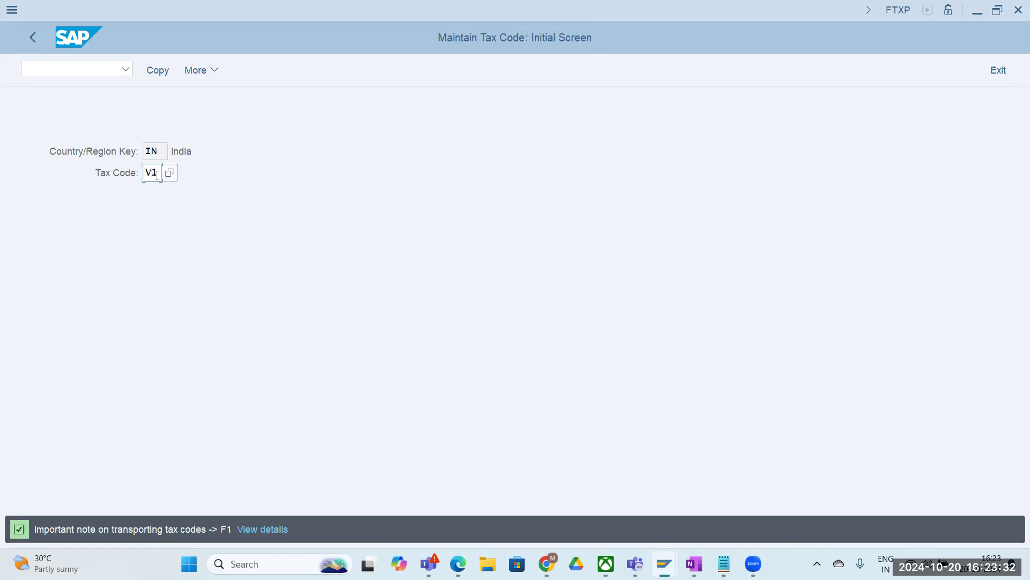
- Look up the existing tax codes for India and close the list without picking one
key(F4)
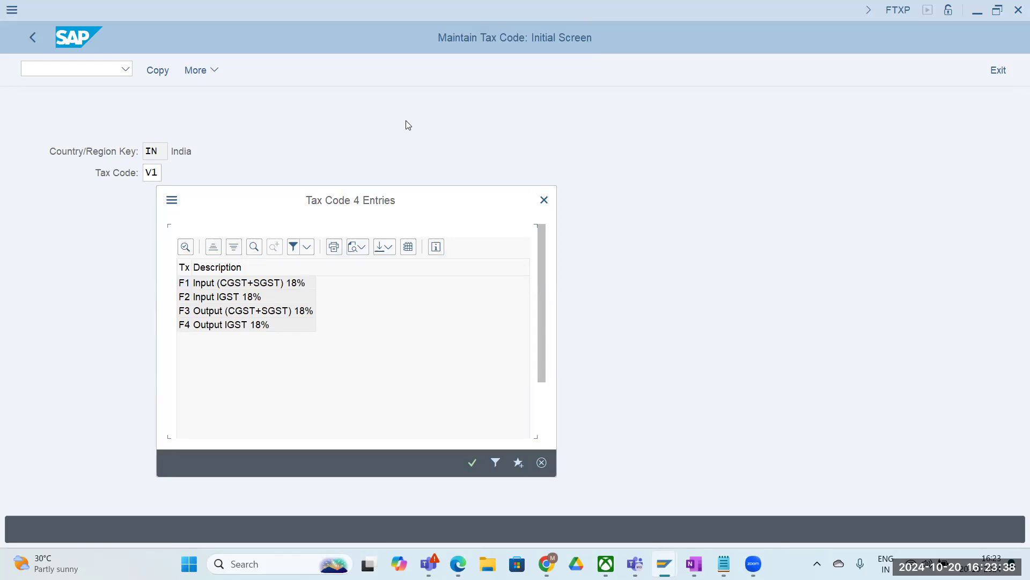
drag(339, 211, 405, 110)
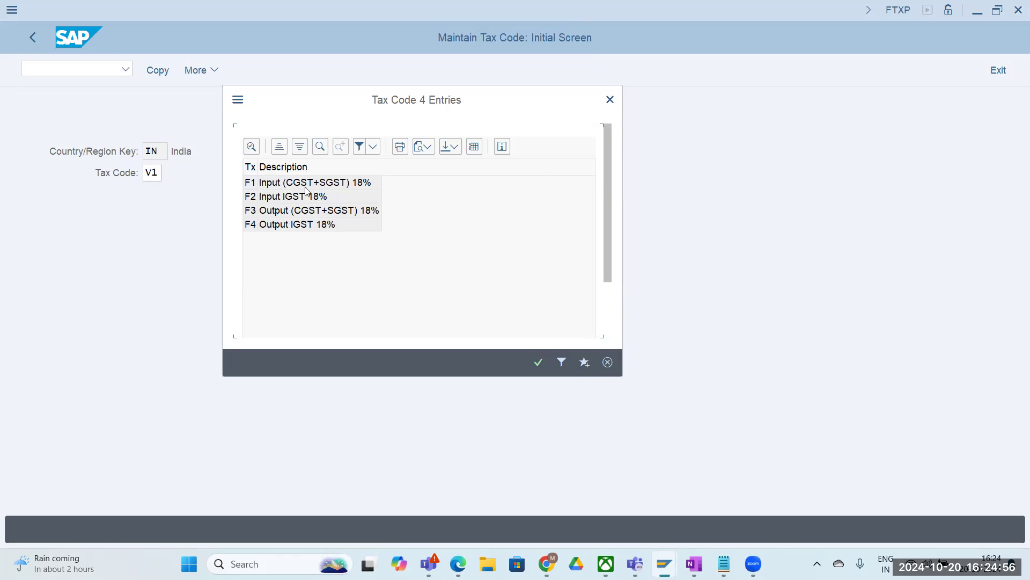
click(611, 100)
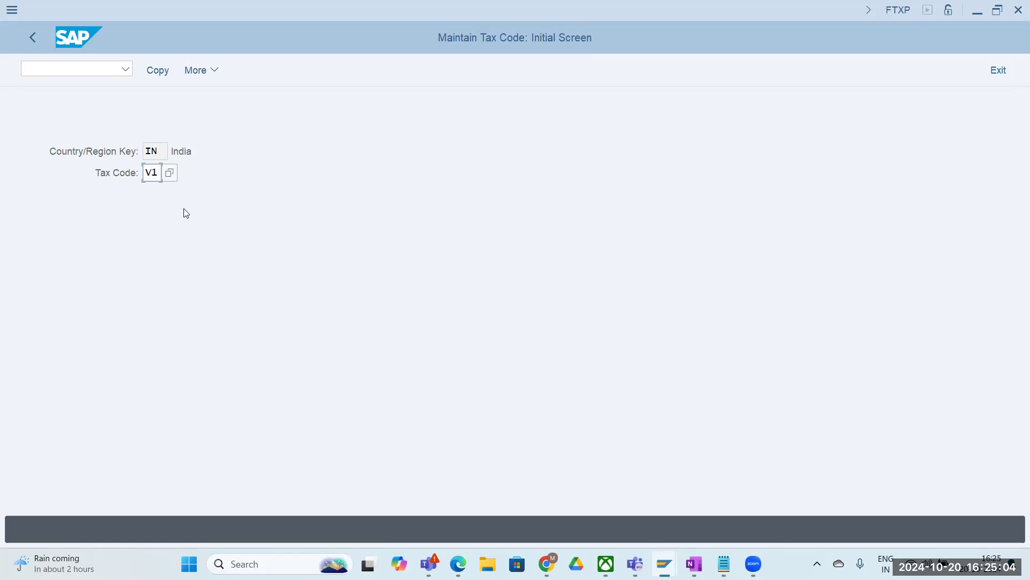
- Start tax code V1 for India with description INPUT TAX 5% and tax type V (Input tax), and continue to its tax rates
key(Return)
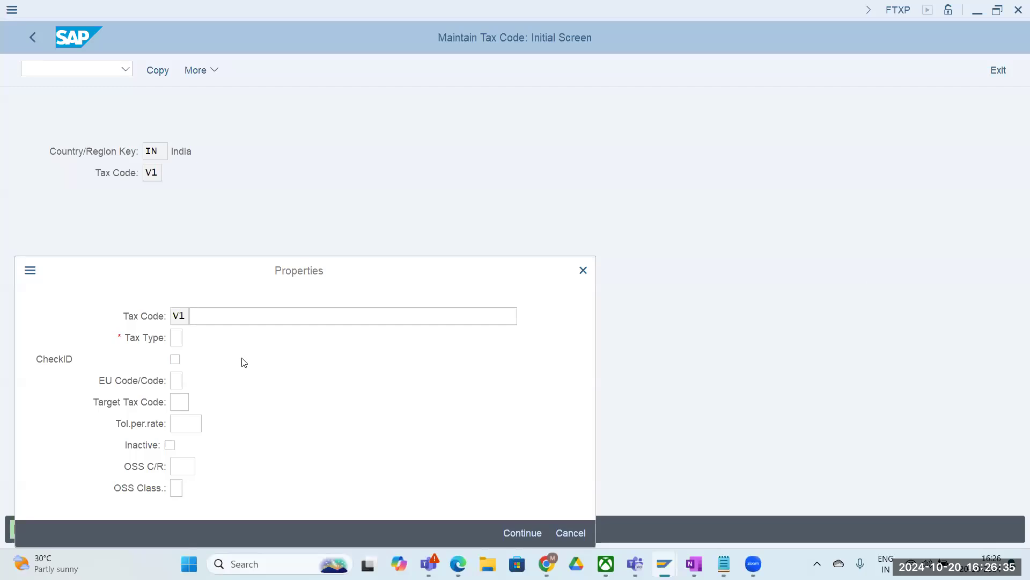
click(216, 316)
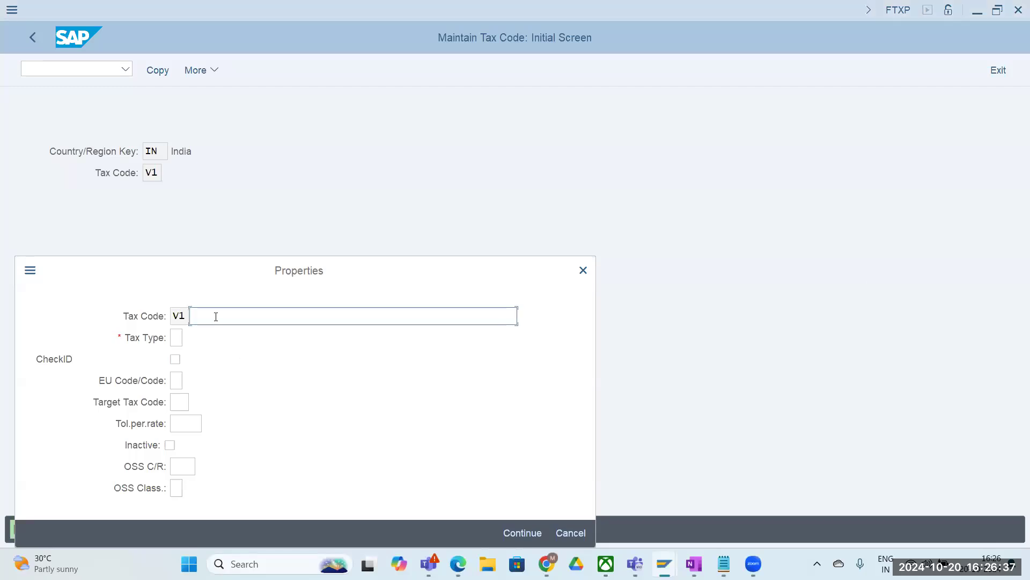
text(INPUT TAX 5%)
click(177, 338)
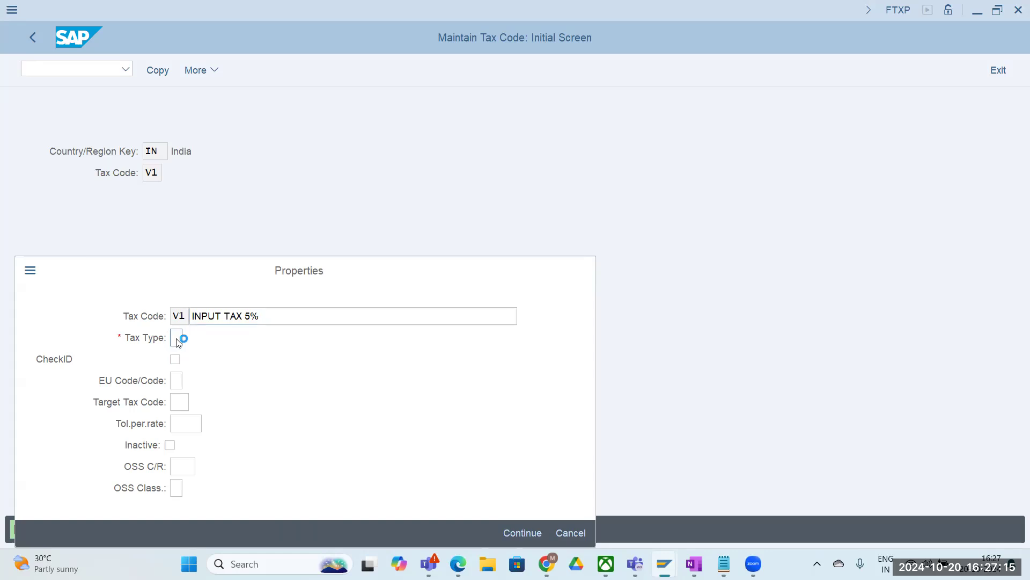
click(190, 338)
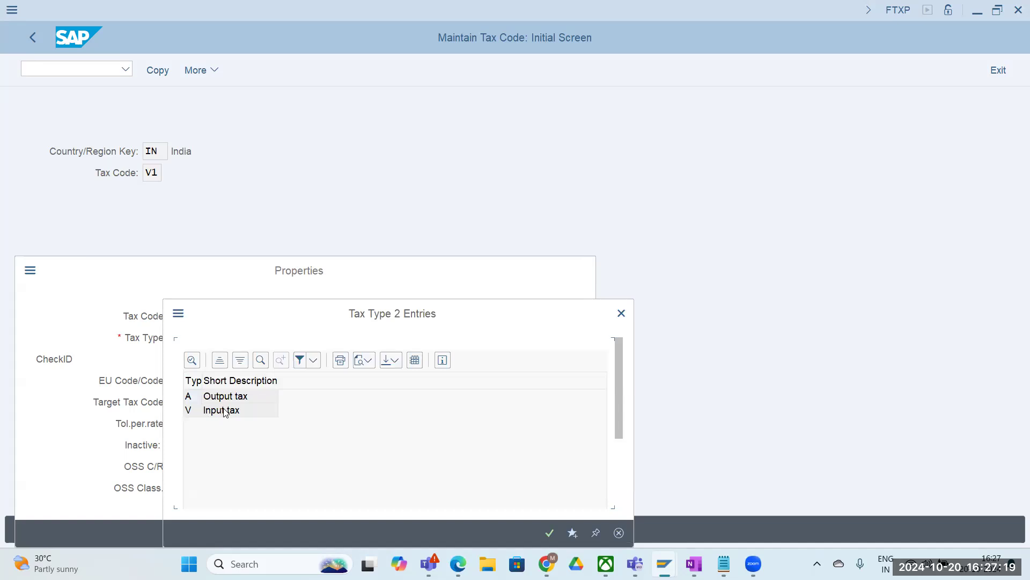
double_click(225, 411)
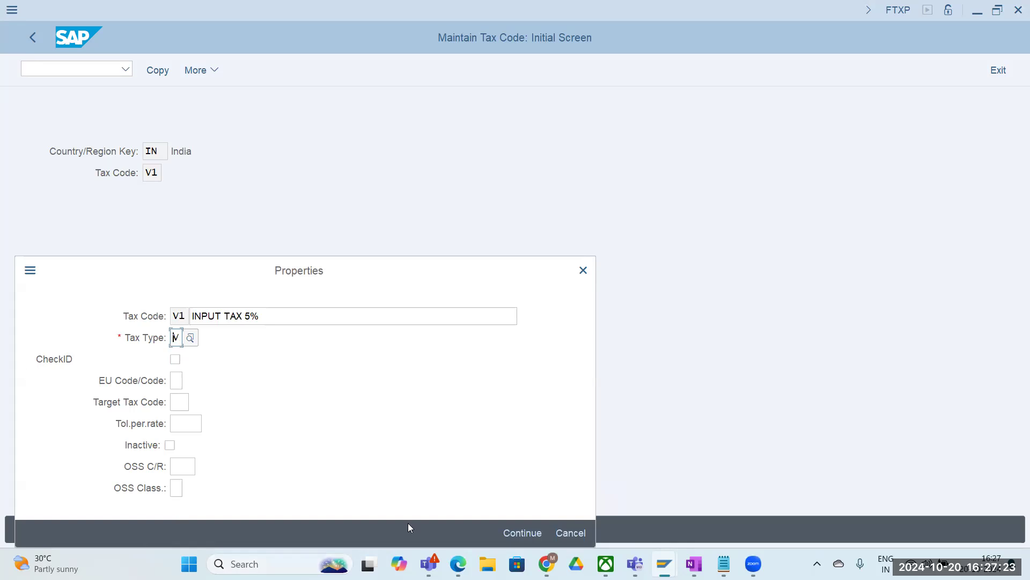
click(520, 533)
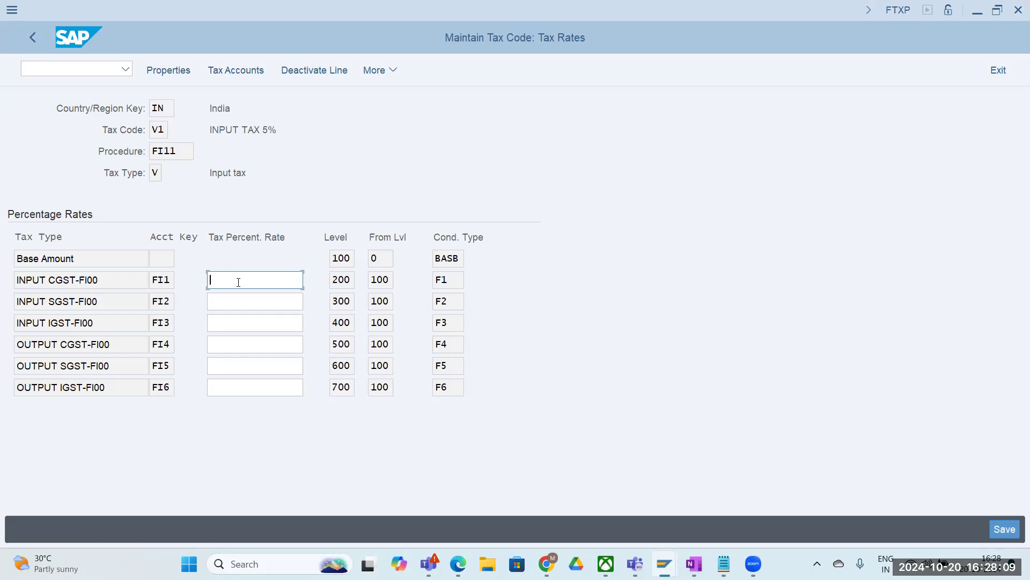
- Set the tax rate to 2.5 percent for both INPUT CGST-FI00 and INPUT SGST-FI00, and save tax code V1
text(2.5)
click(223, 300)
text(2)
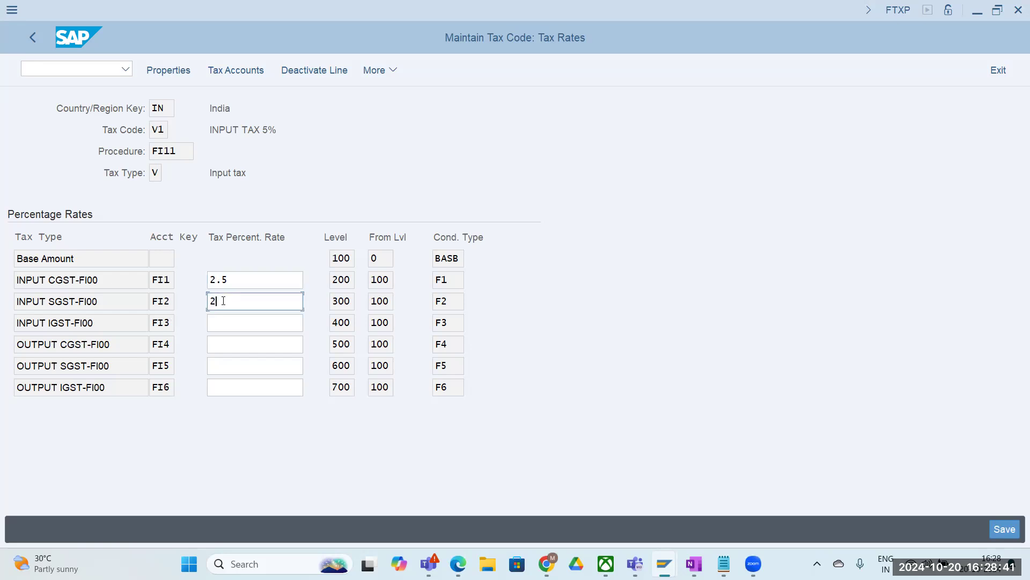
text(.5)
key(Return)
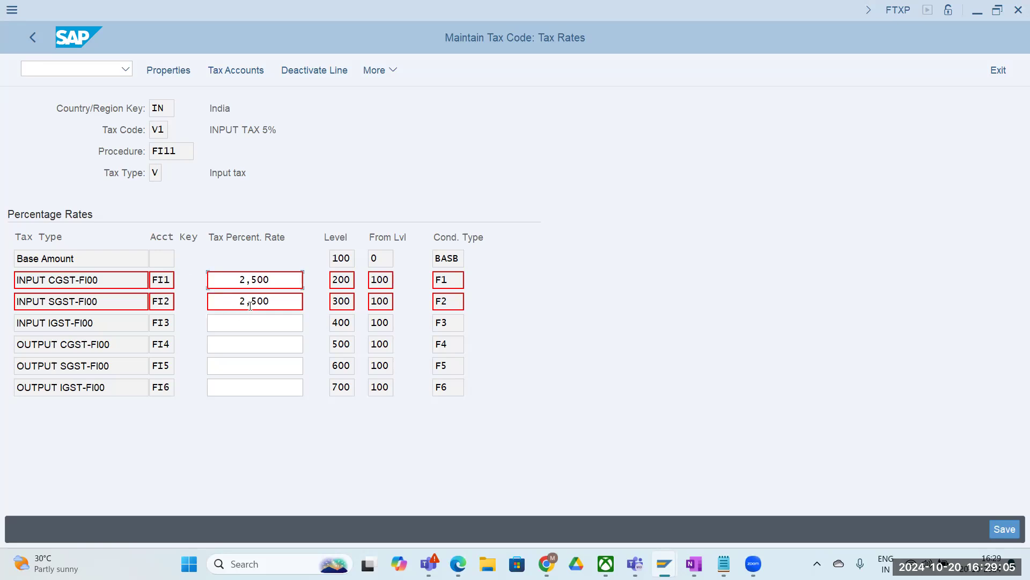
click(1009, 531)
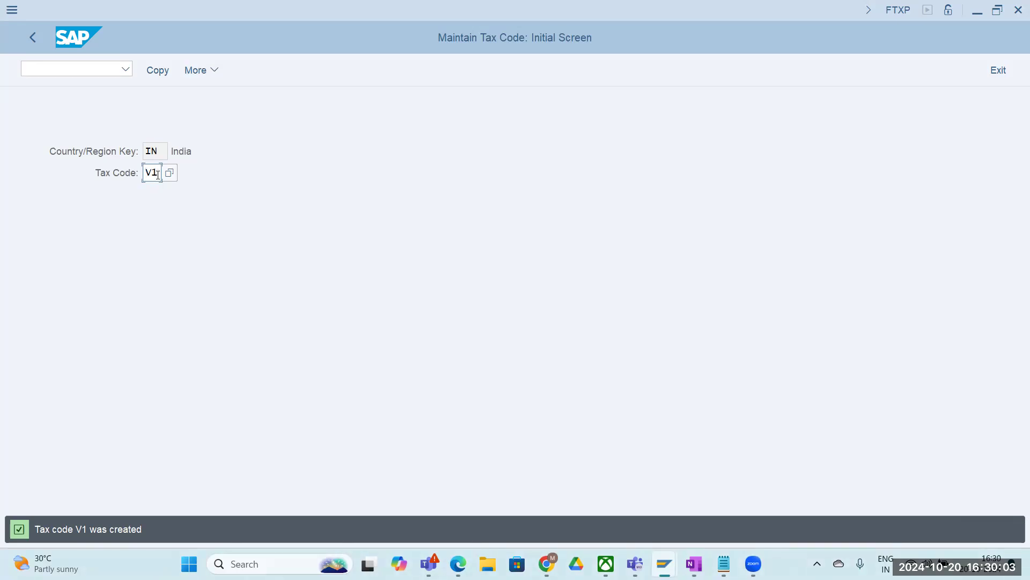
- Start tax code A1 for India with description OUTPUT TAX 12% and tax type A (Output tax), and continue to its tax rates
key(BackSpace)
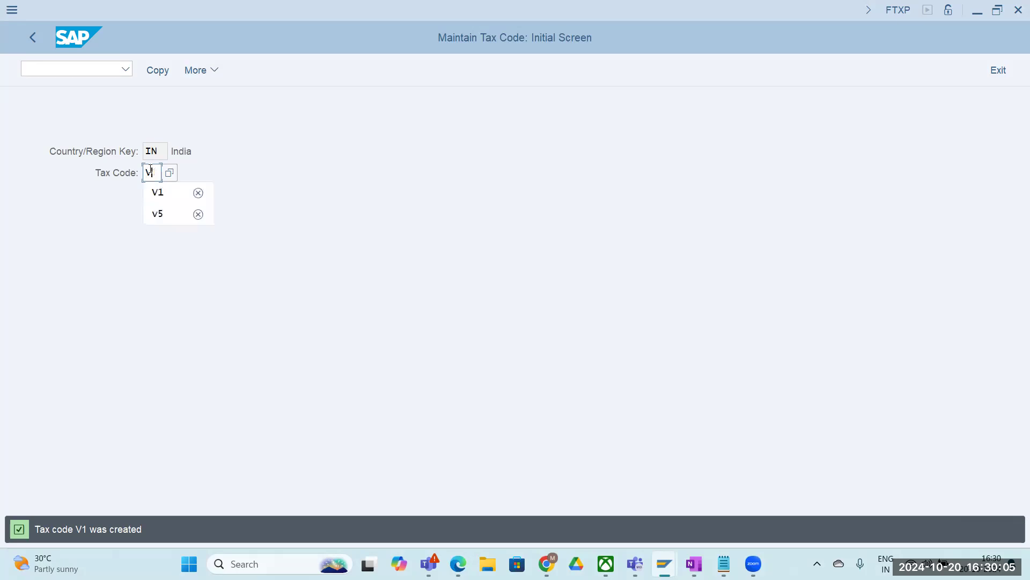
key(BackSpace)
text(A)
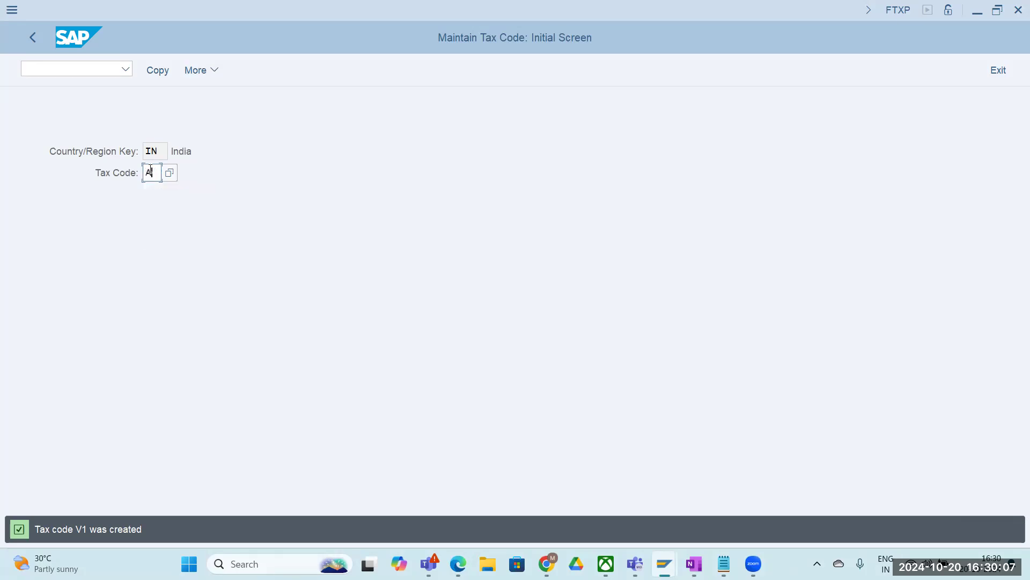
text(1)
key(Return)
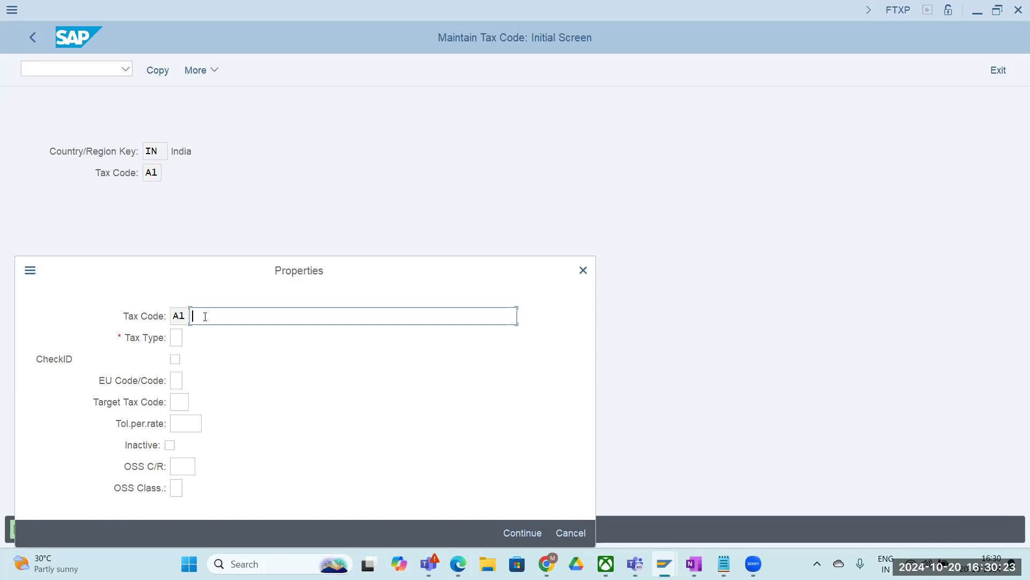
text(OUTPUT TAX 12%)
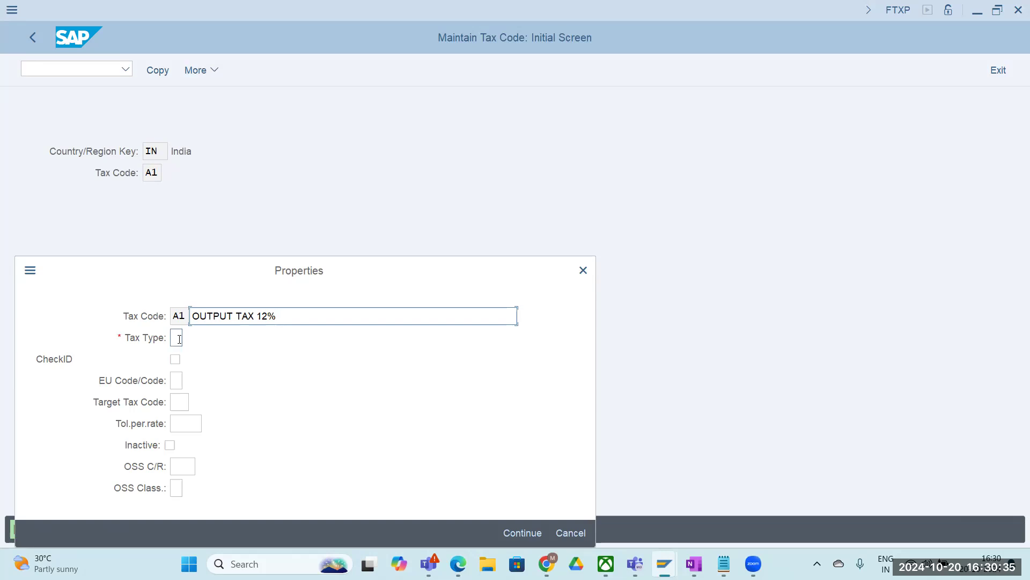
click(180, 339)
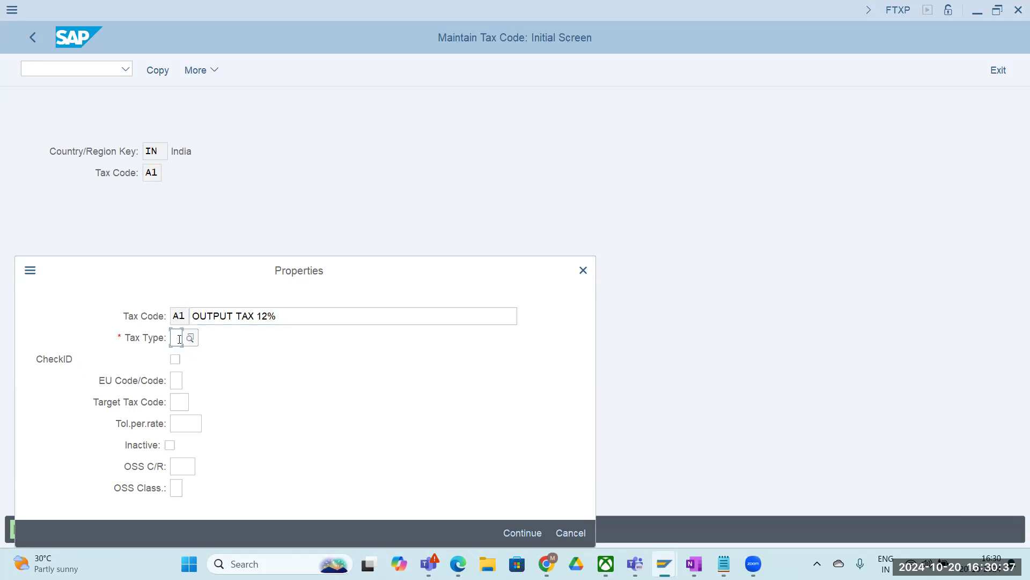
click(190, 337)
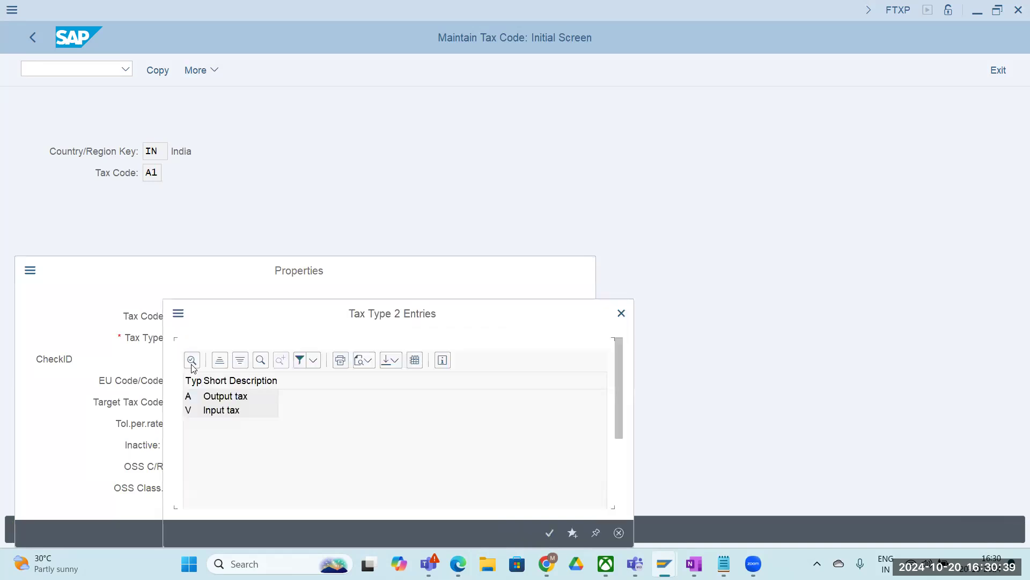
click(188, 396)
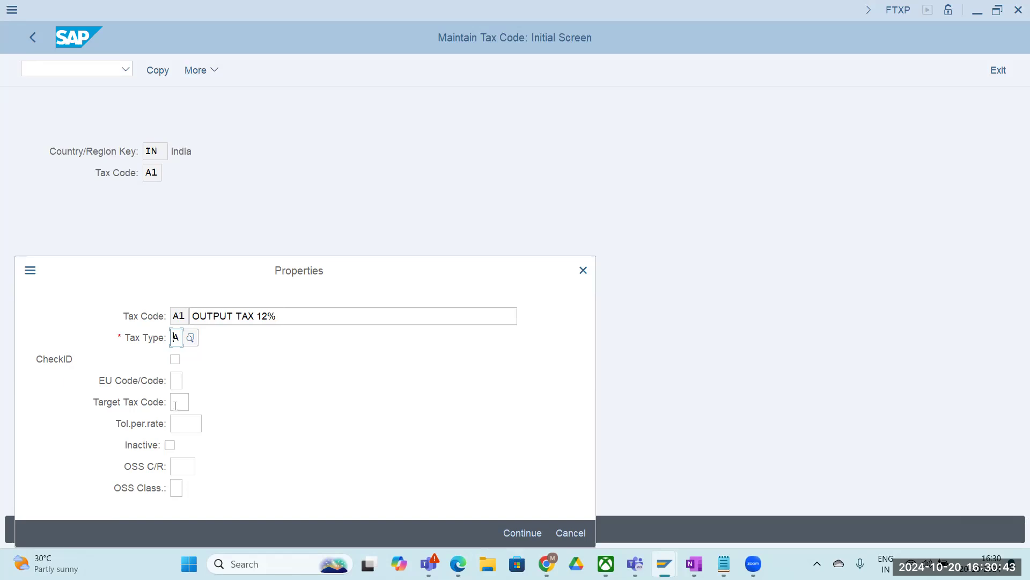
click(534, 533)
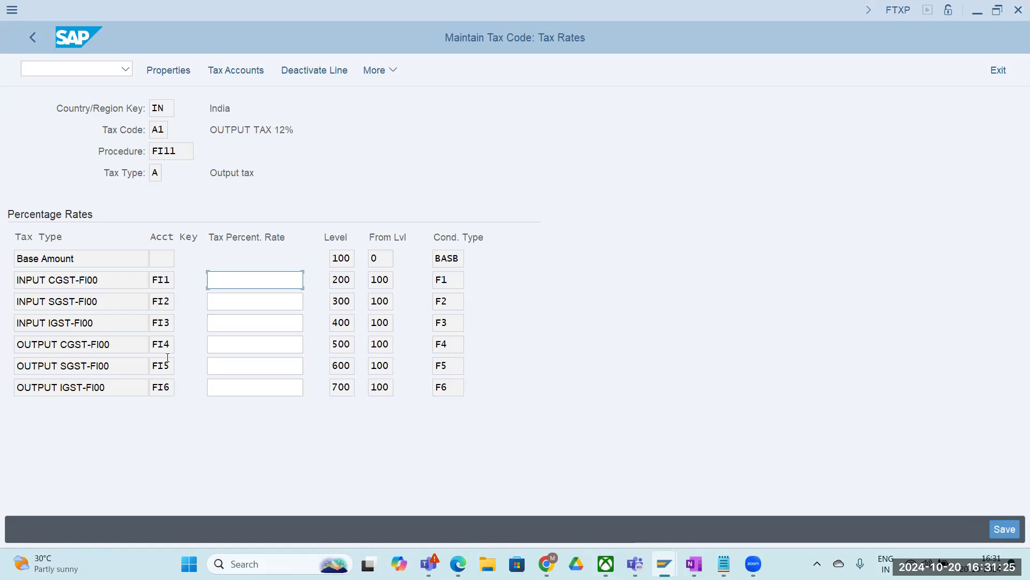
- Set the tax rate to 6 percent for both OUTPUT CGST-FI00 and OUTPUT SGST-FI00, and save tax code A1
click(242, 346)
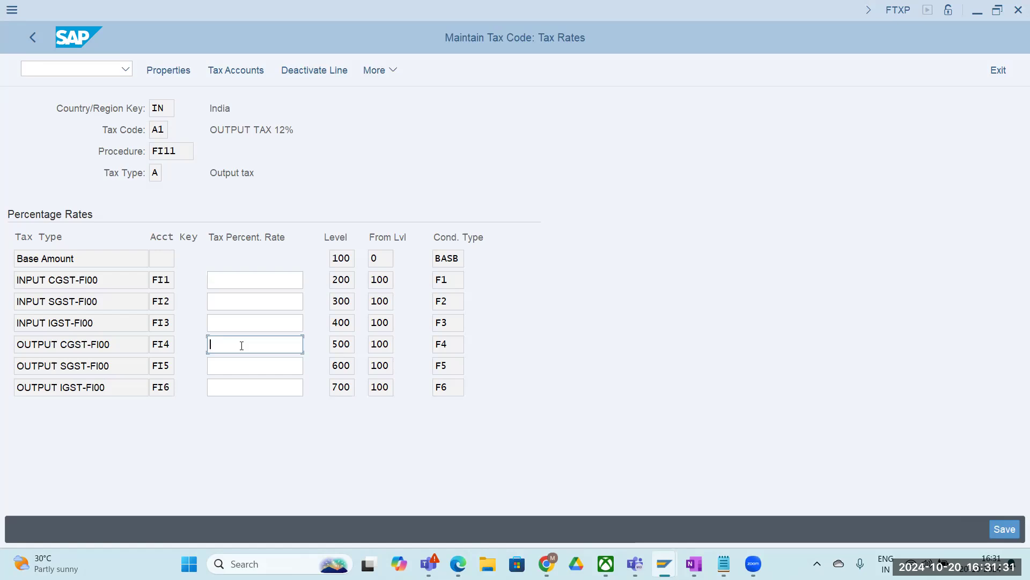
text(6)
click(223, 362)
text(6)
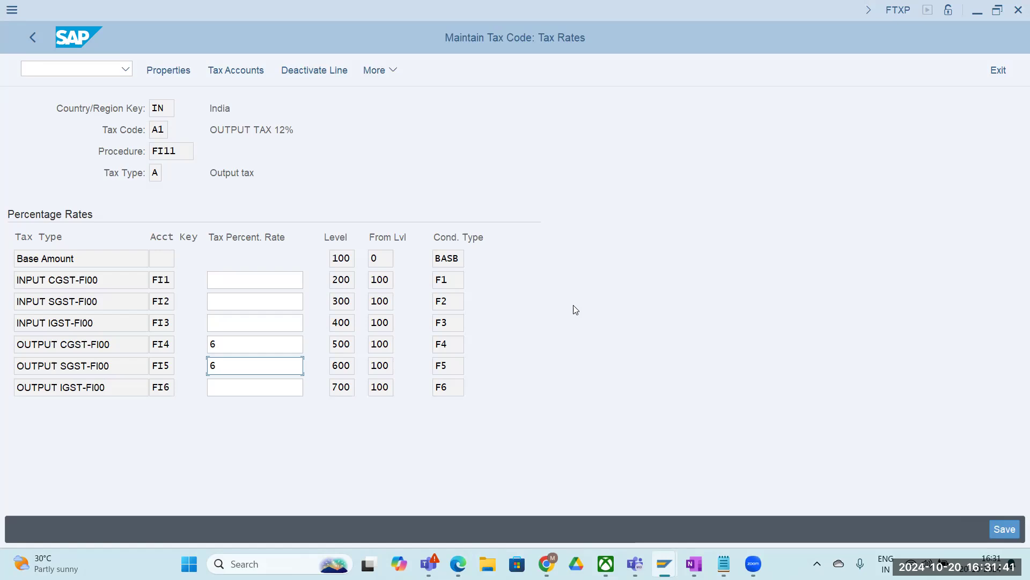
key(Return)
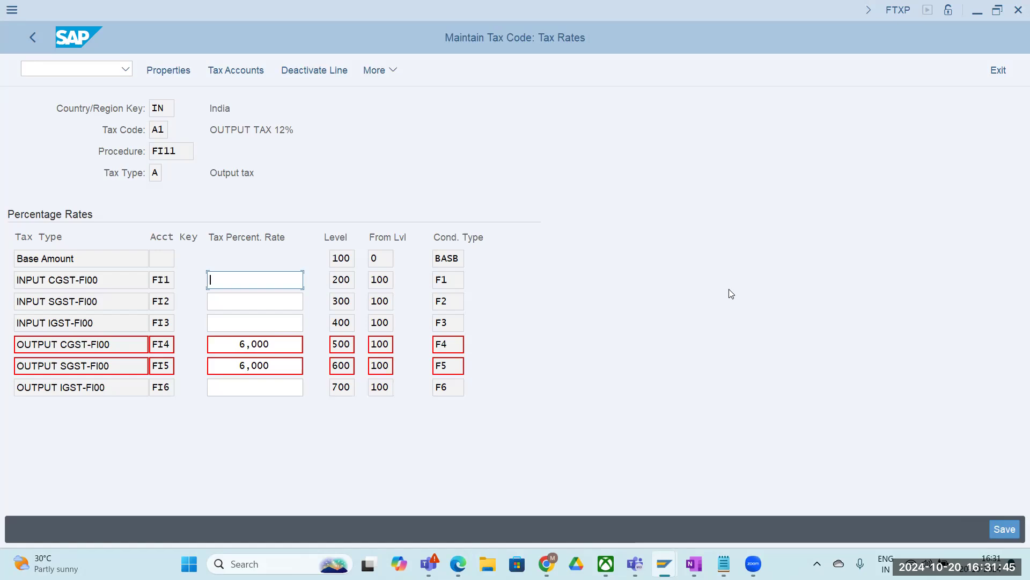
click(1001, 529)
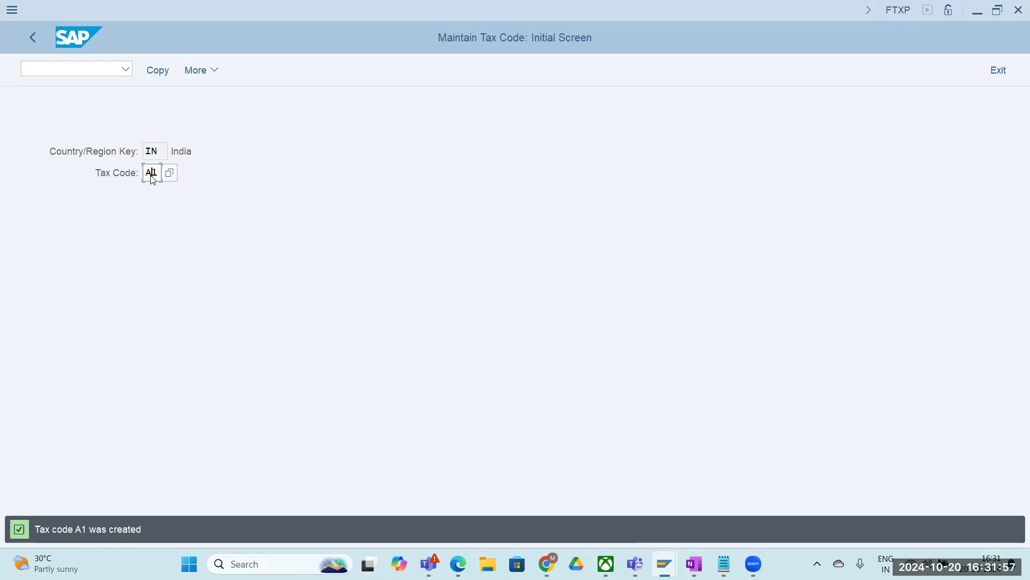
- Look up the list of tax codes defined for India and close it
key(F4)
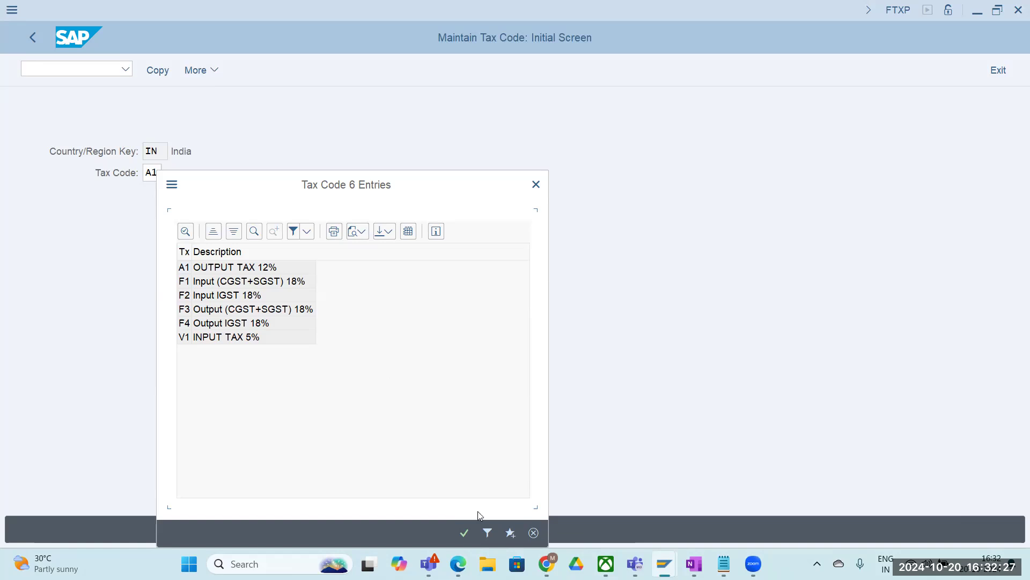
click(463, 532)
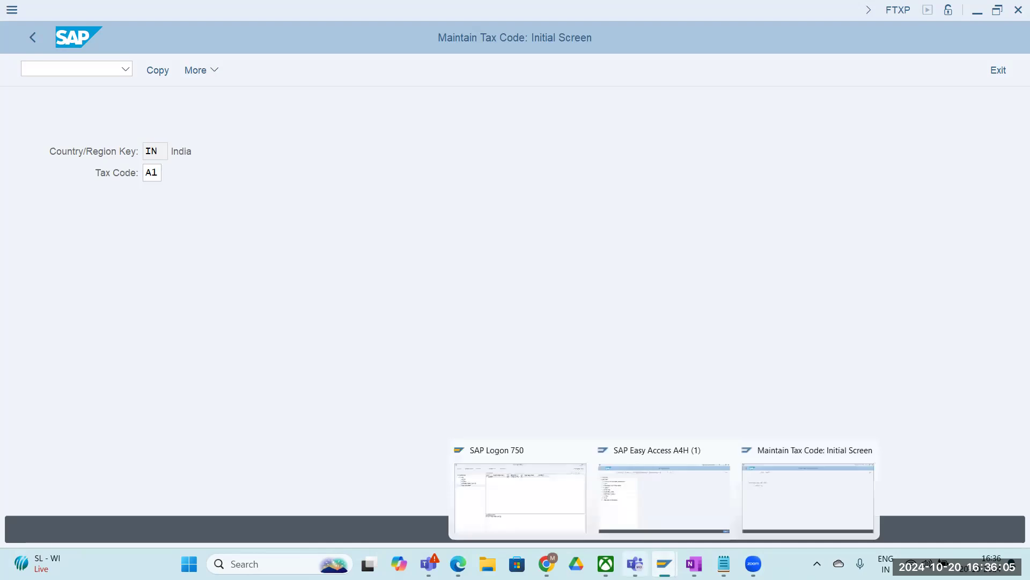
- Switch to Notepad, review the tax configuration steps in the previous note, and return to the 20.10.2024 note
mouse_move(724, 564)
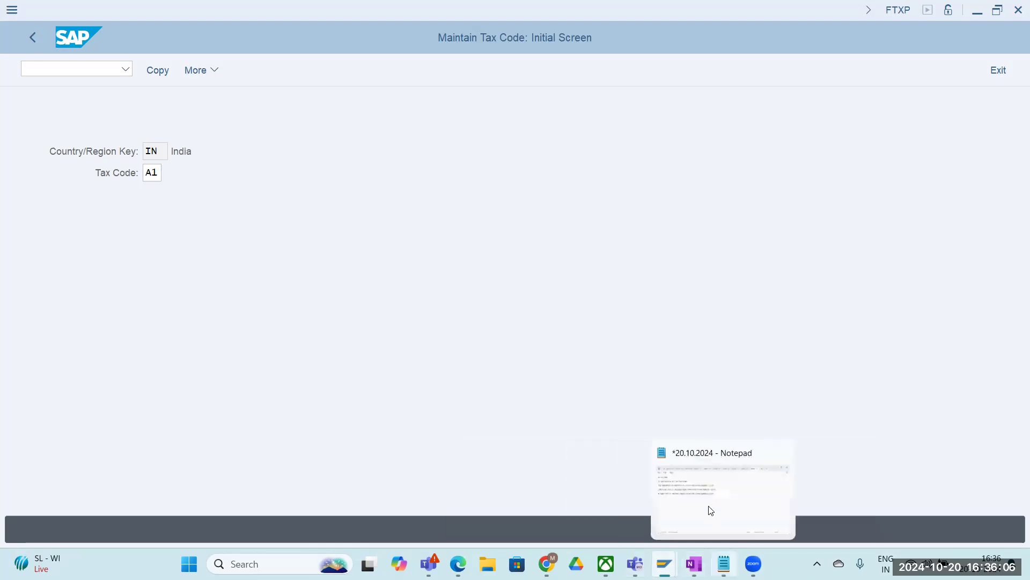
click(671, 486)
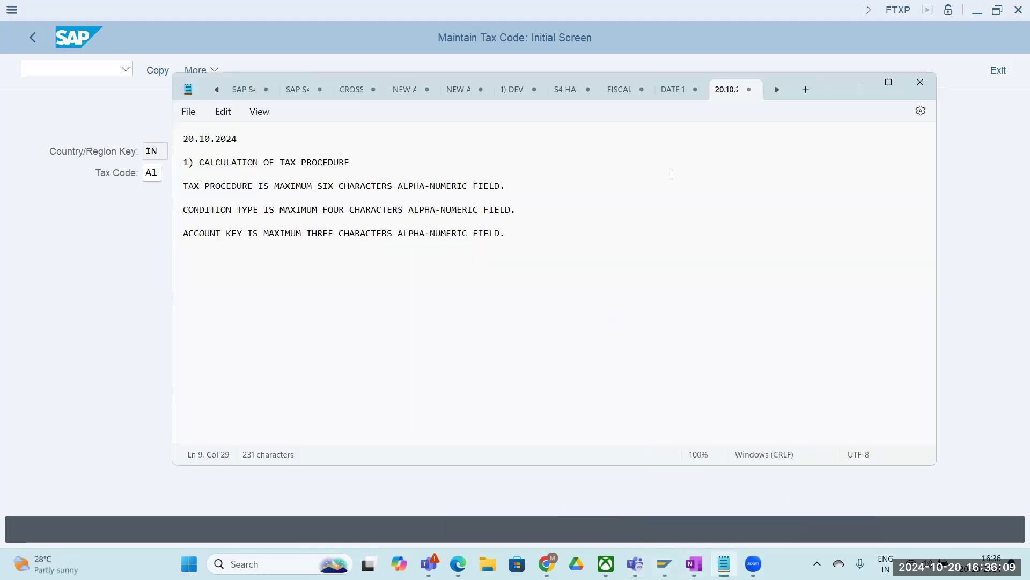
click(671, 88)
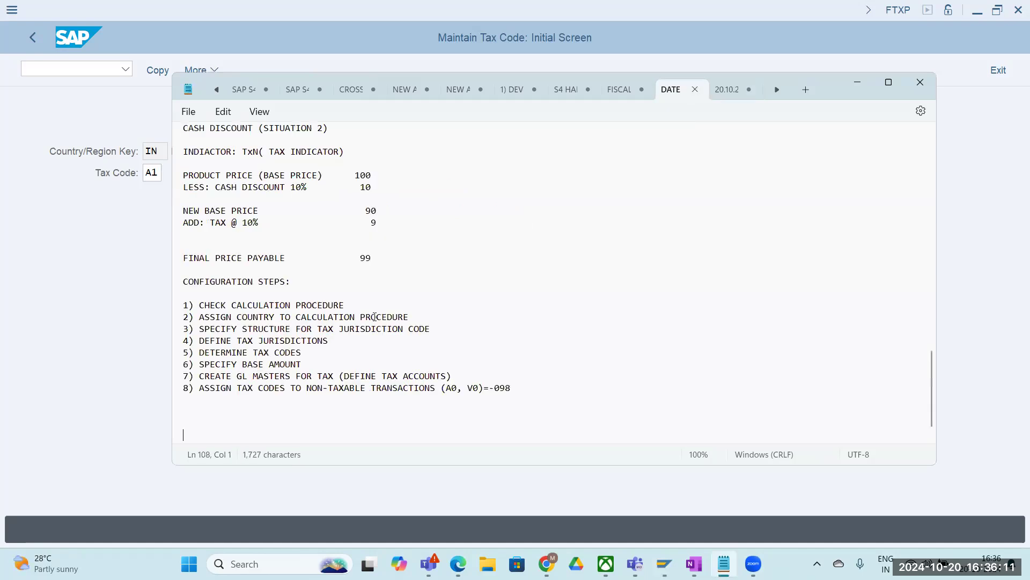
scroll(376, 320, down, 2)
scroll(386, 329, up, 15)
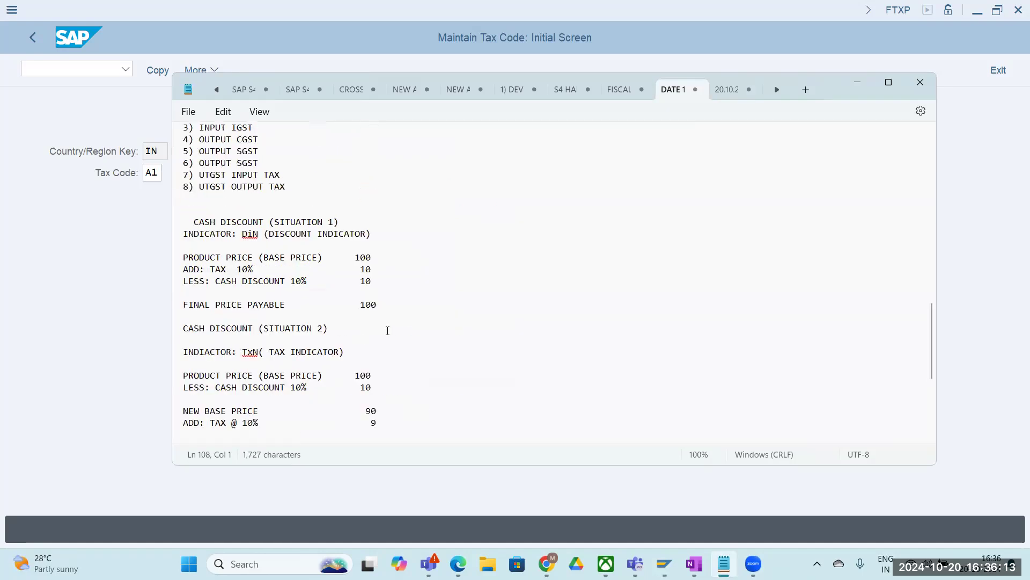
scroll(421, 306, up, 6)
scroll(433, 292, down, 20)
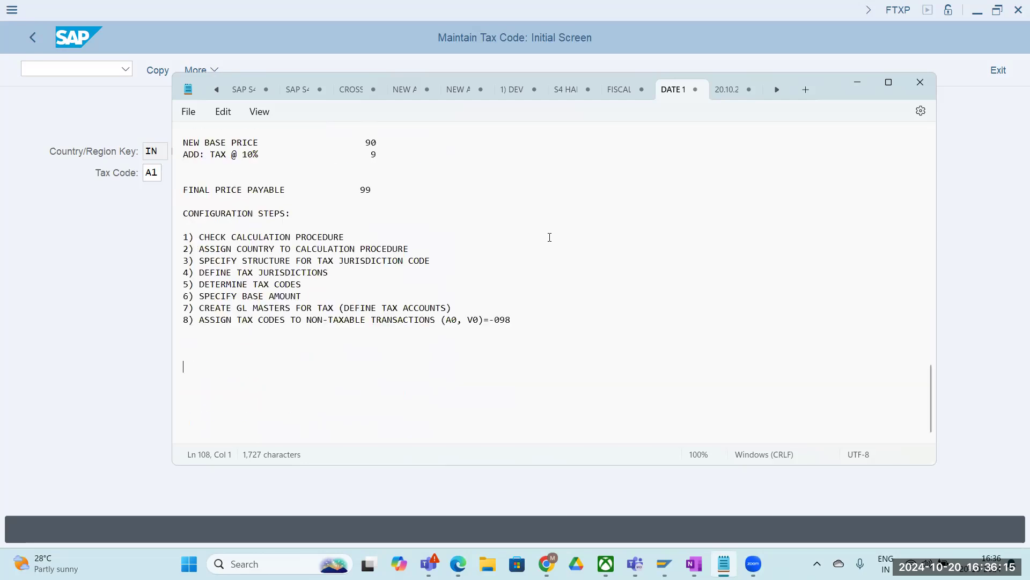
click(731, 90)
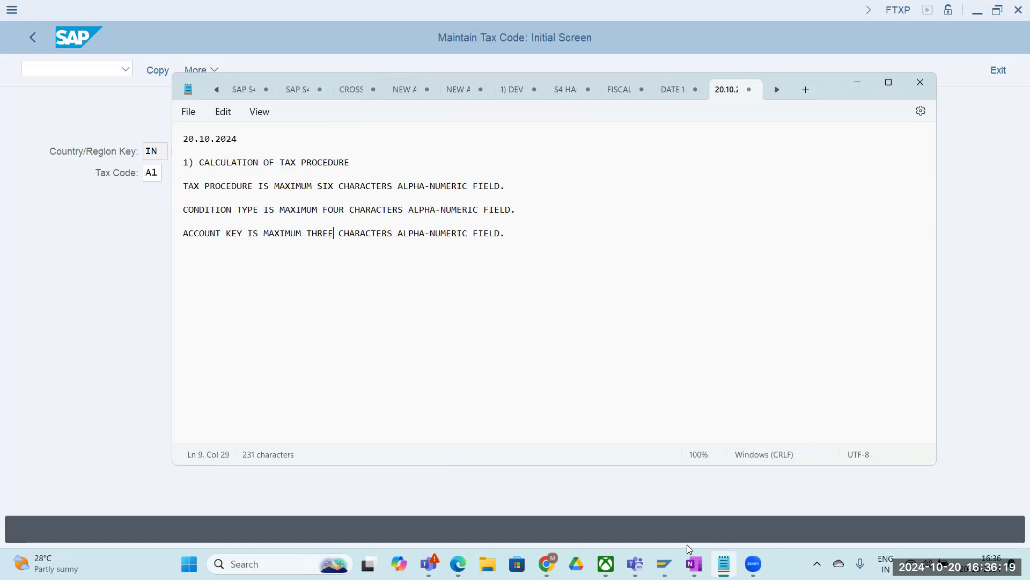
- Switch to OneNote and set the font size of the whole SPECIFY GL ACCOUNTS(FS00) input and output tax list to 24
click(666, 563)
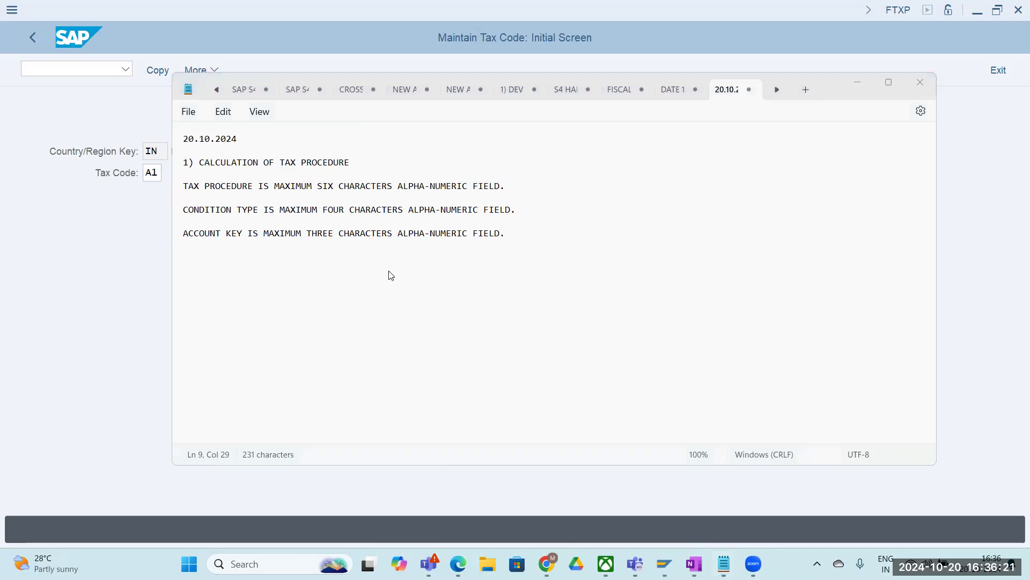
scroll(411, 248, down, 10)
scroll(468, 225, down, 20)
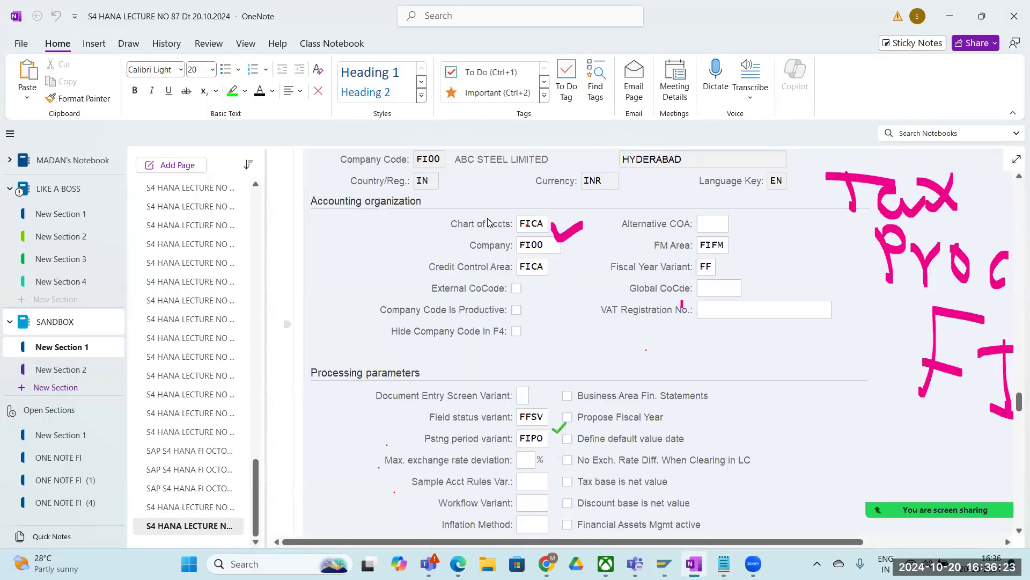
scroll(572, 227, down, 5)
scroll(558, 212, up, 8)
scroll(531, 220, down, 5)
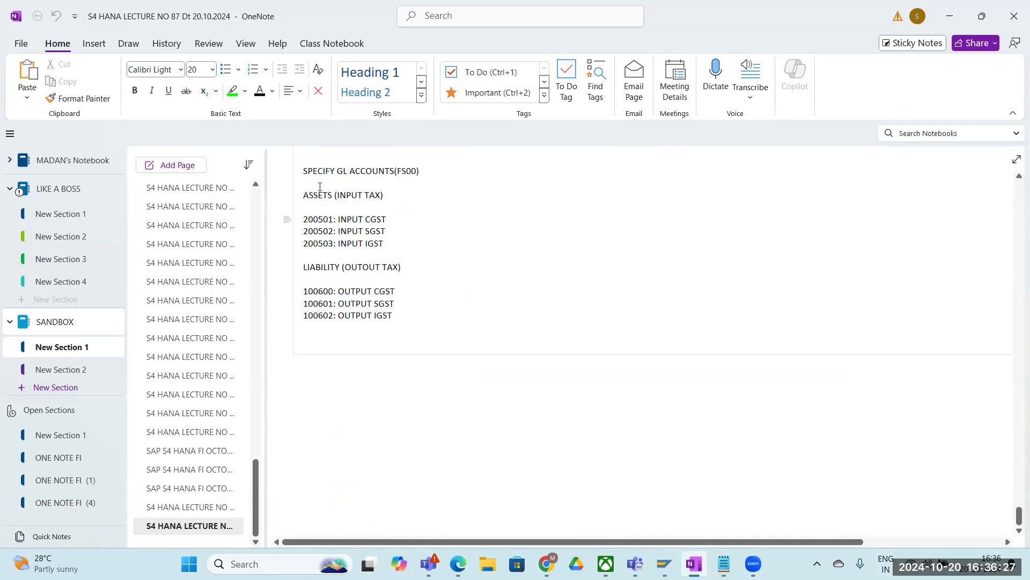
drag(303, 170, 391, 328)
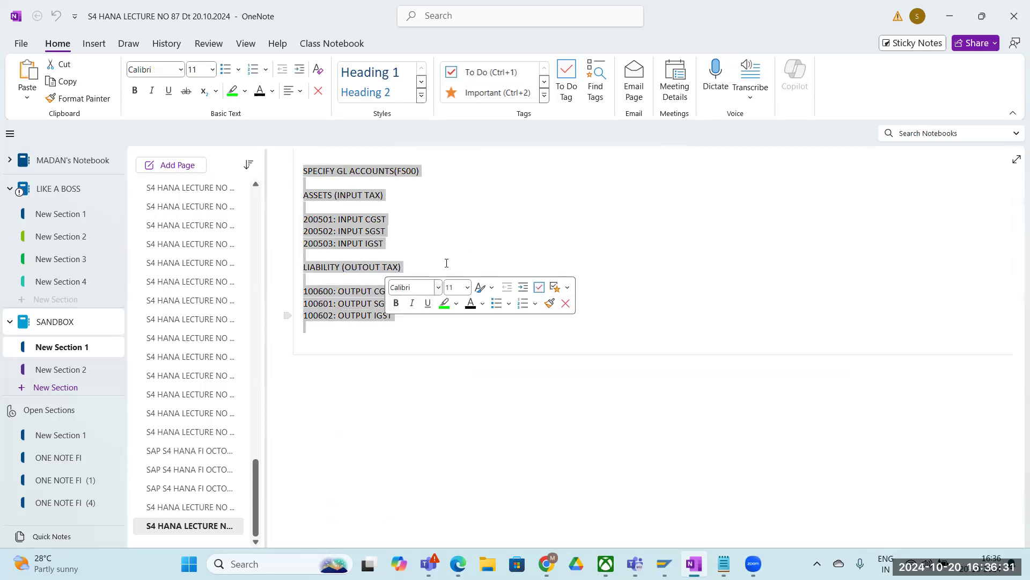
click(466, 287)
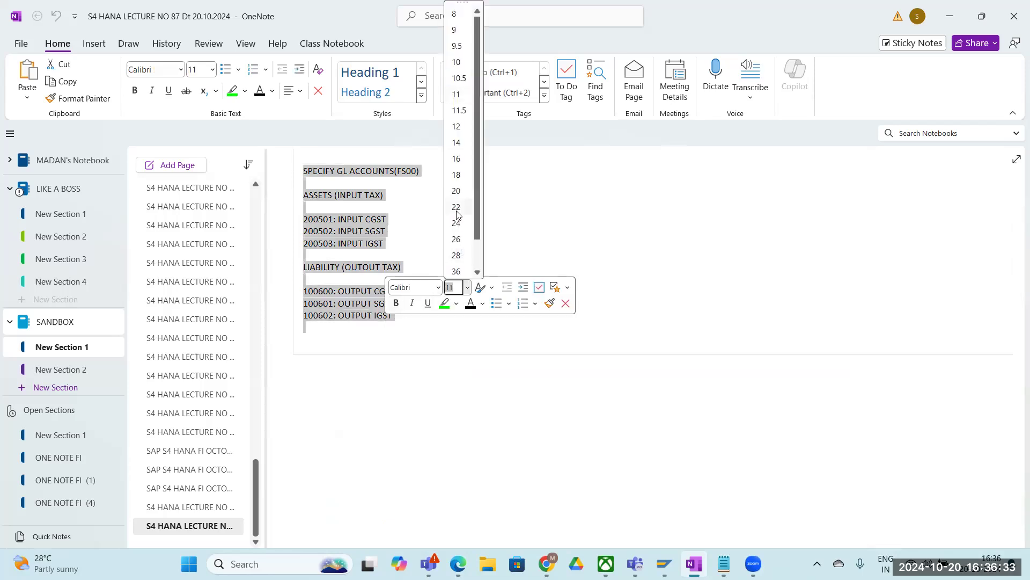
click(459, 229)
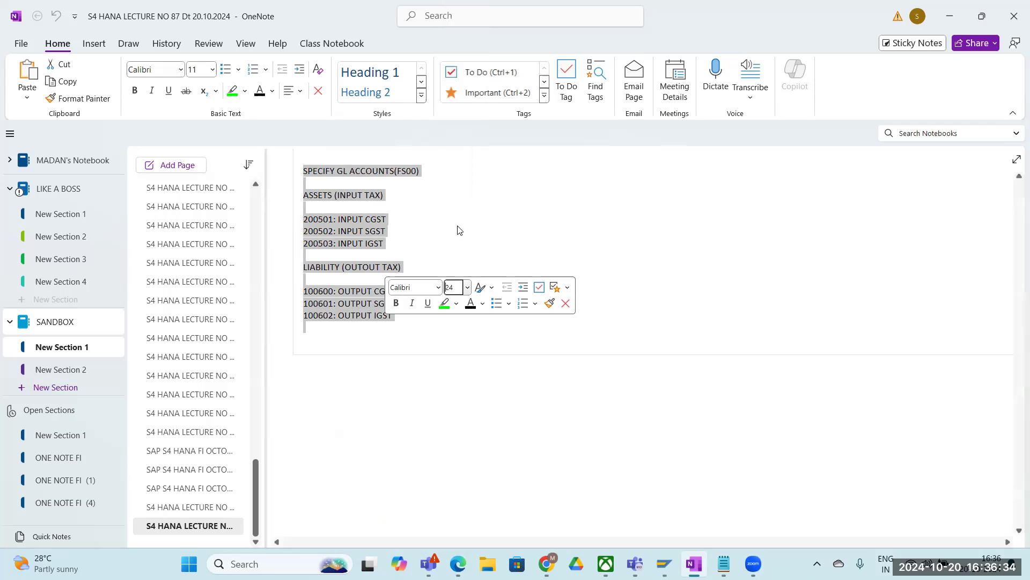
- Correct the misspelled liability heading in the GL account list to LIABILITY (OUTPUT TAX)
click(510, 248)
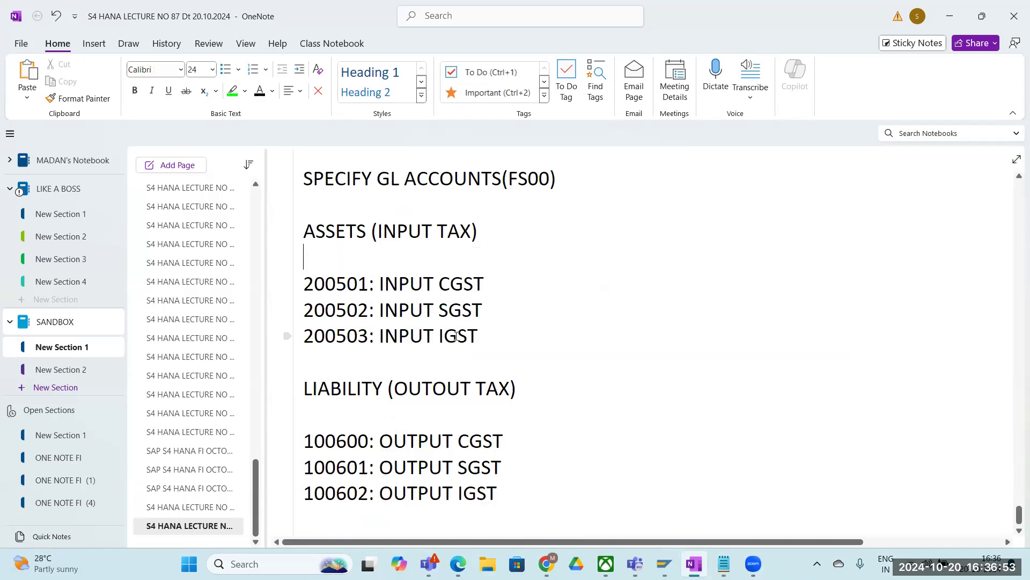
double_click(468, 391)
click(467, 391)
key(BackSpace)
key(BackSpace)
key(BackSpace)
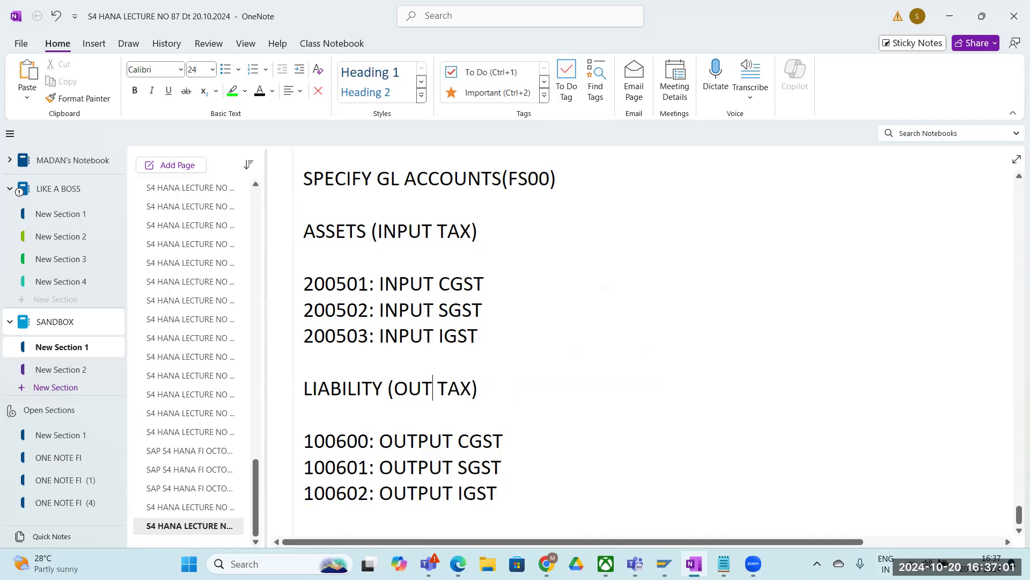
text(PUT)
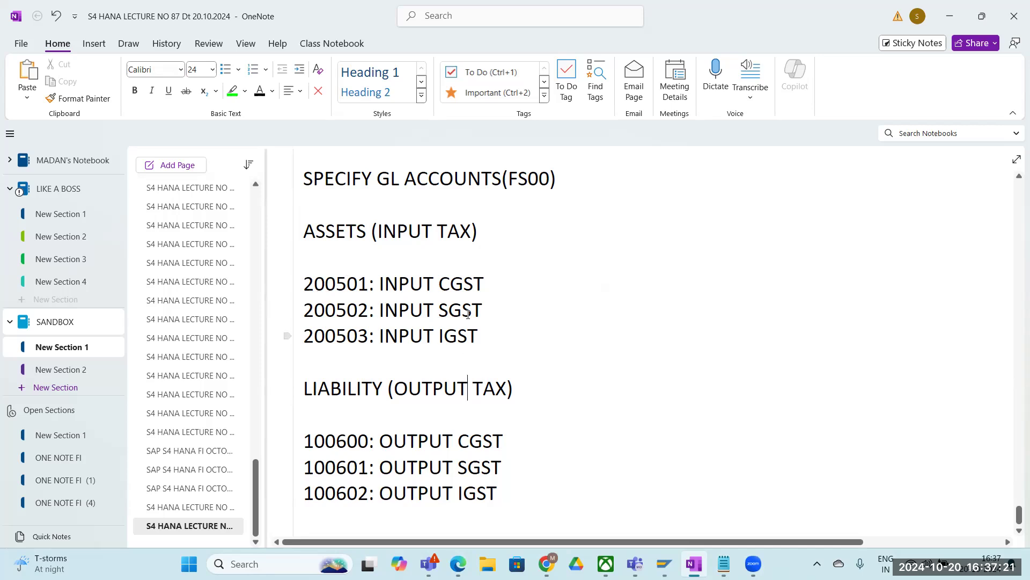
- Switch to SAP, leave tax code maintenance and open transaction FS00 for central G/L account editing
mouse_move(665, 561)
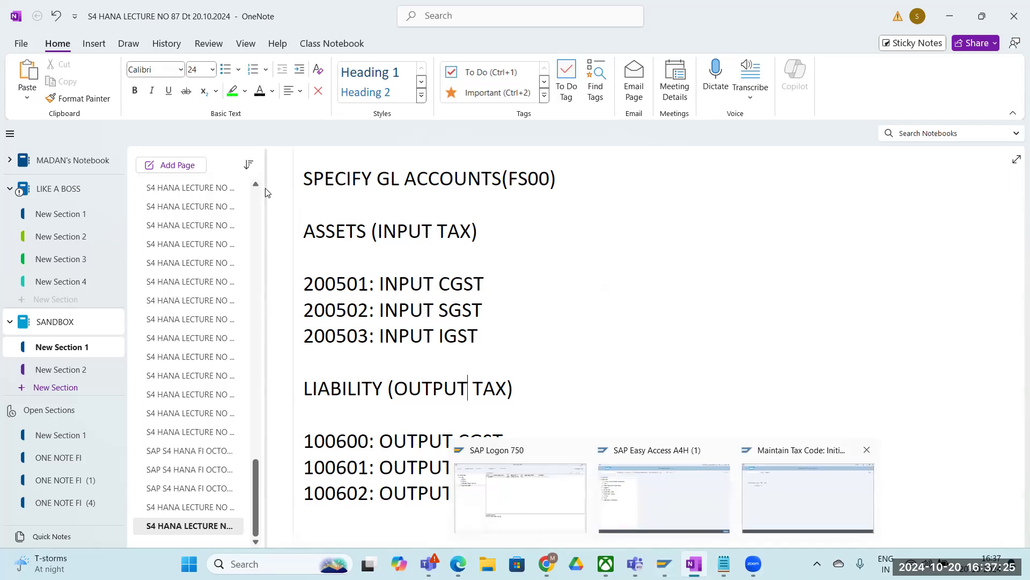
click(795, 498)
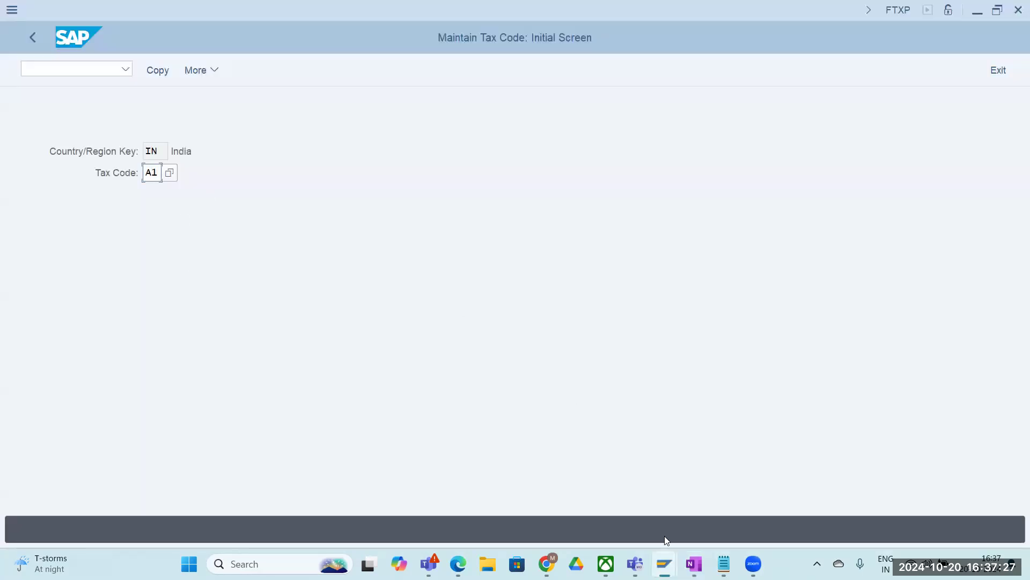
click(25, 64)
text(/n)
key(Return)
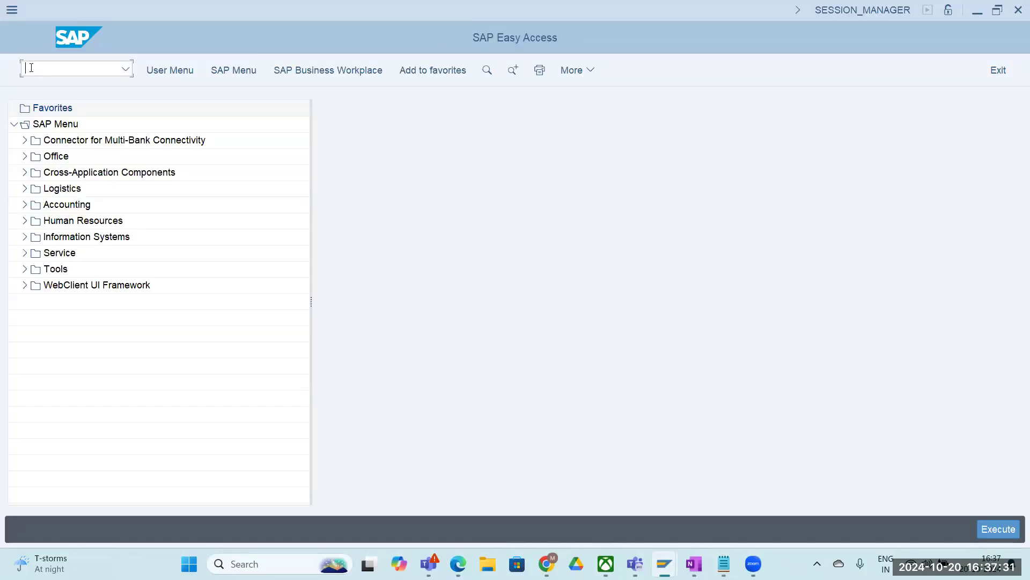
text(FS00)
key(Return)
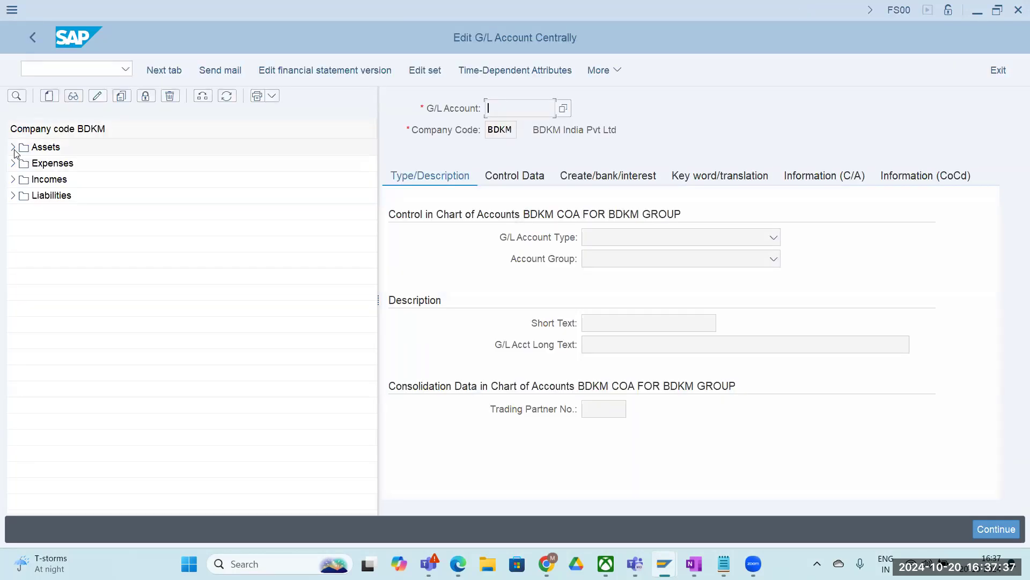
- Expand the Assets accounts and start creating G/L account 200501 in company code BDKM
click(13, 148)
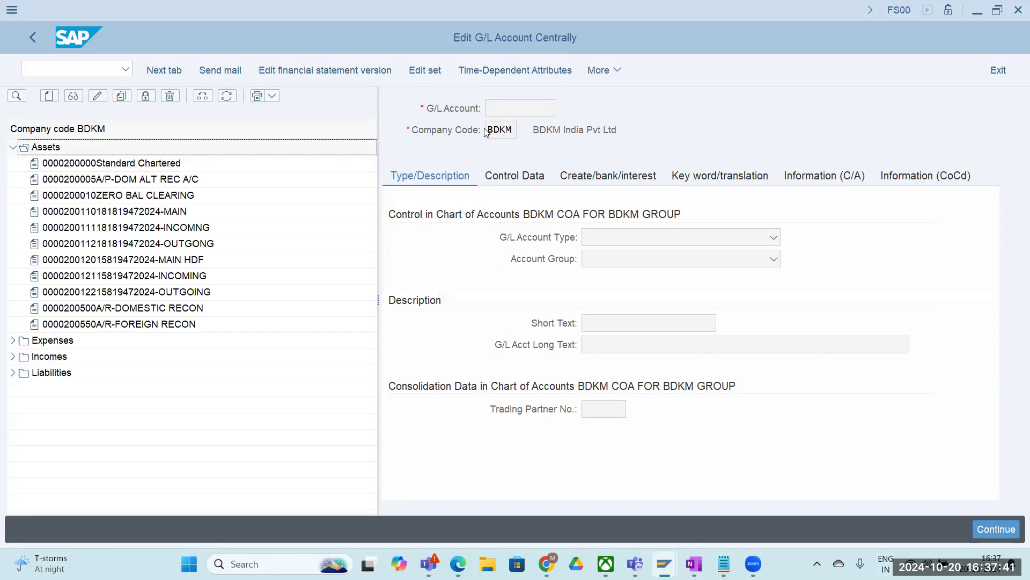
click(49, 98)
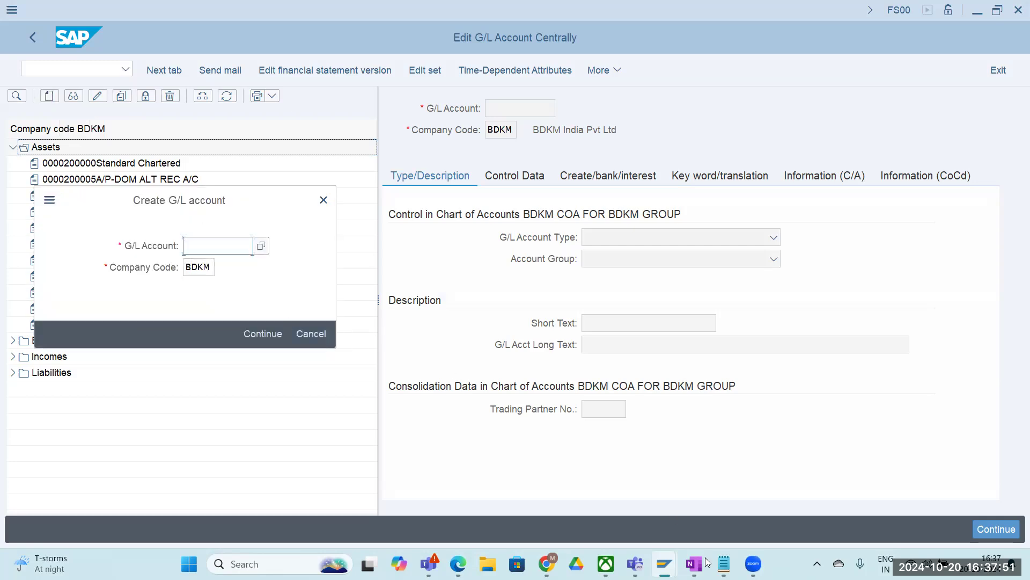
mouse_move(694, 564)
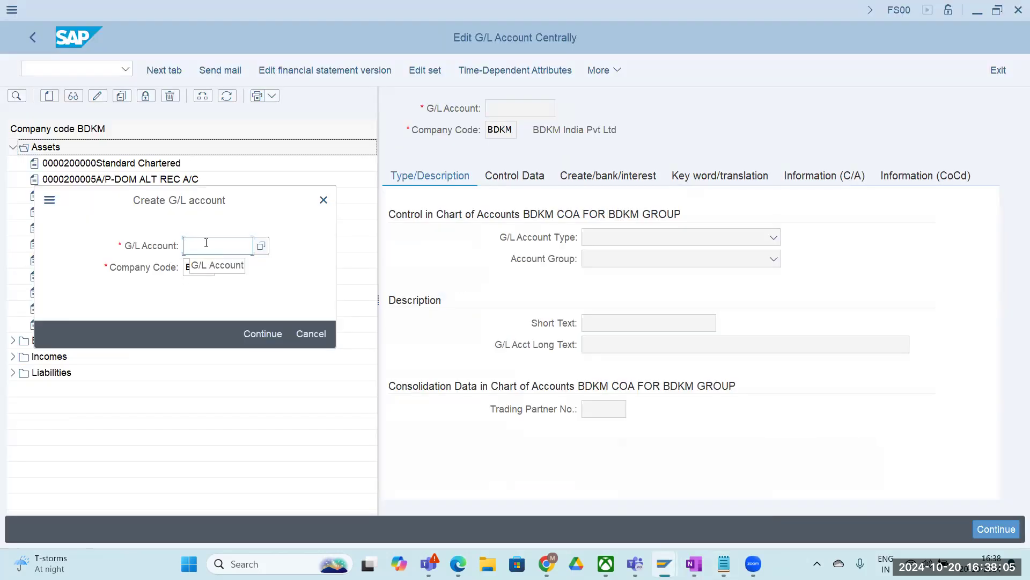
text(200501)
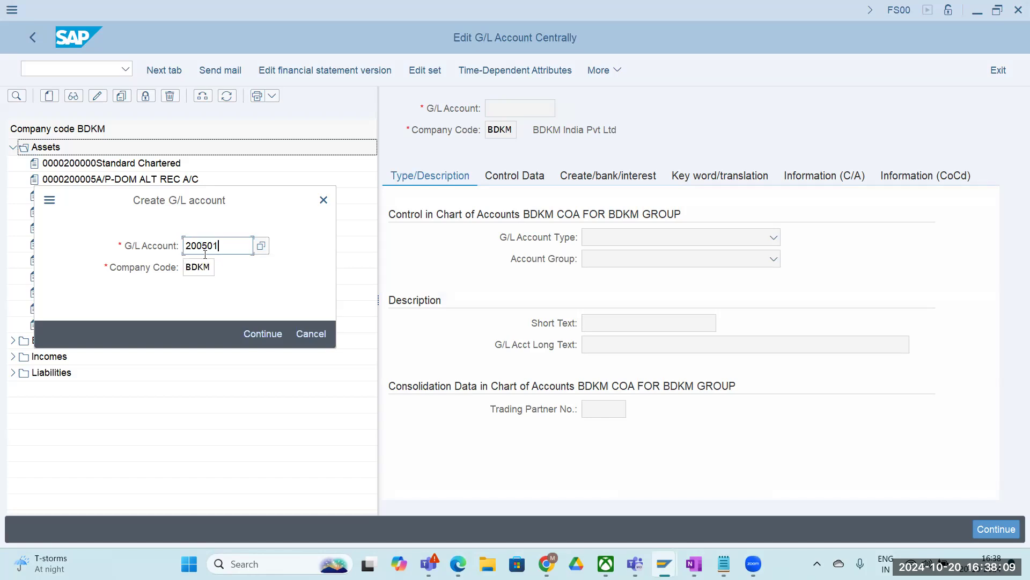
click(257, 333)
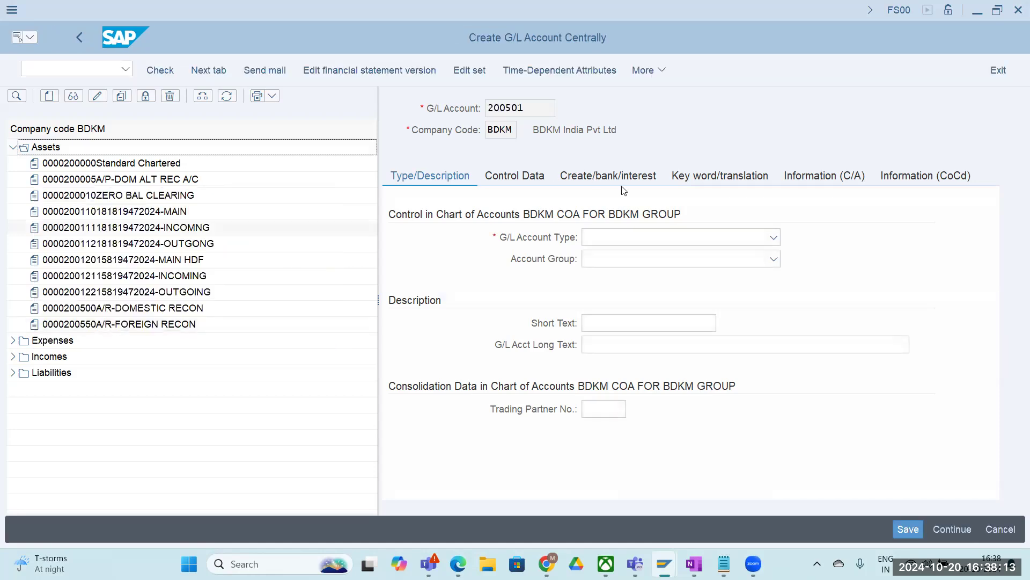
- Set account 200501 to G/L account type Balance Sheet Account and account group ASTS Assets
click(775, 239)
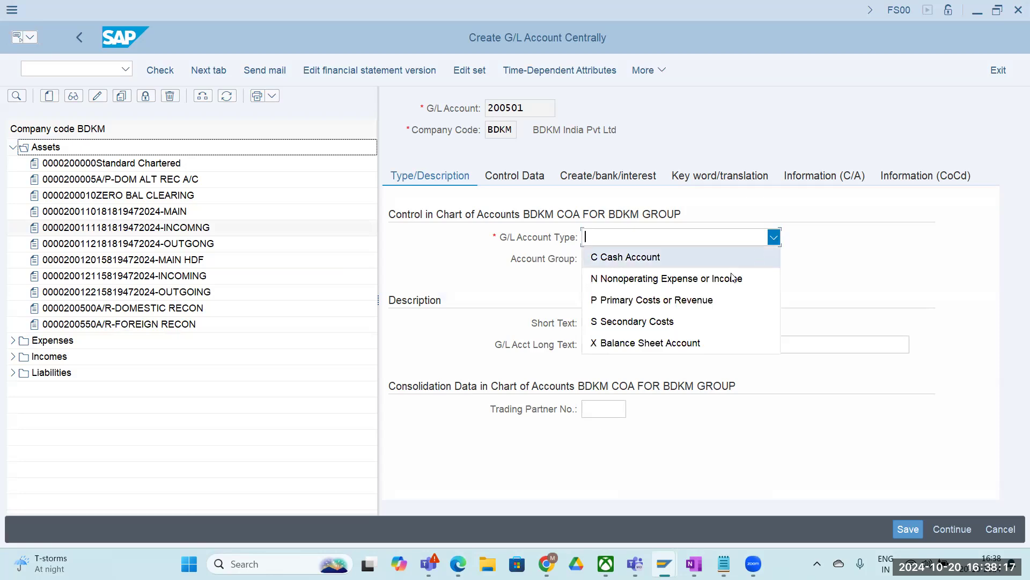
click(684, 342)
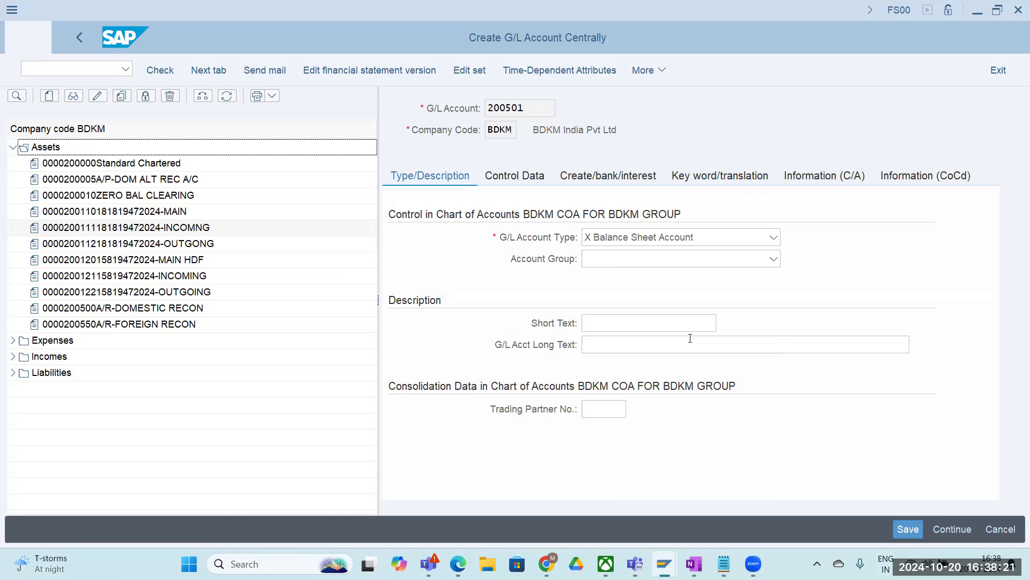
click(769, 260)
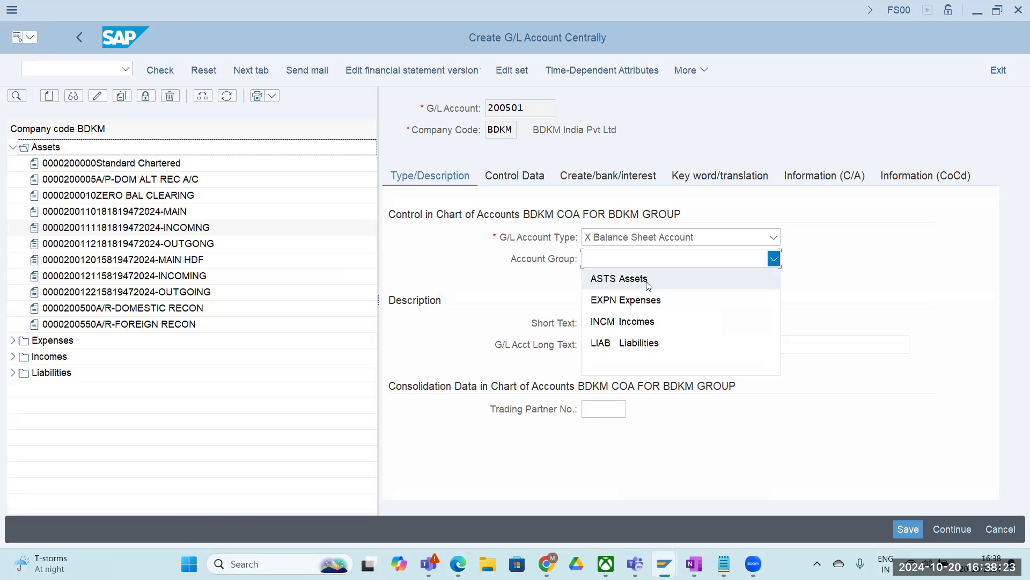
click(651, 283)
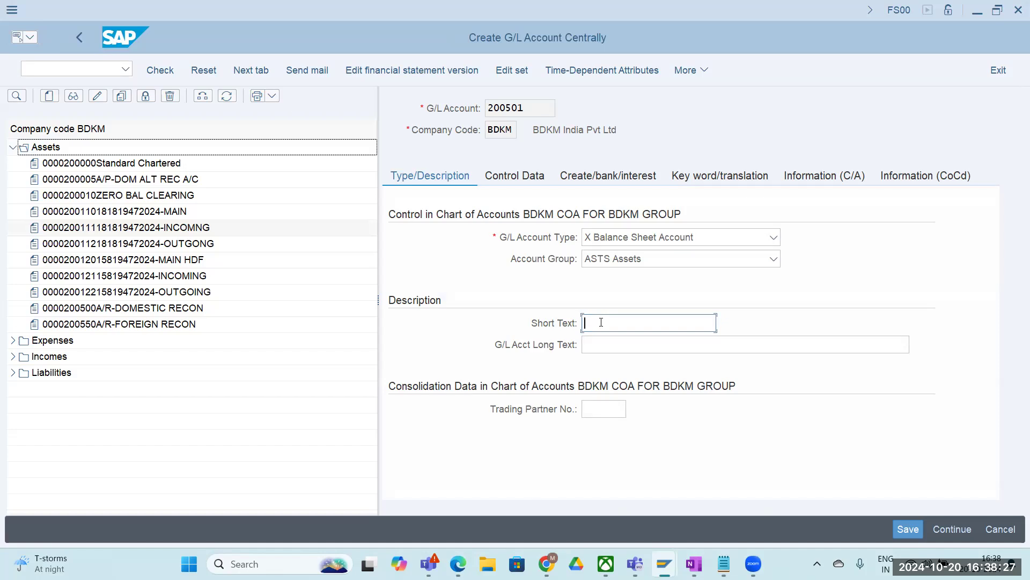
- Enter the short text INPUT CGST and the long text NPUT CGST AVCCOUNT for account 200501
text(INPUT CGST)
click(591, 345)
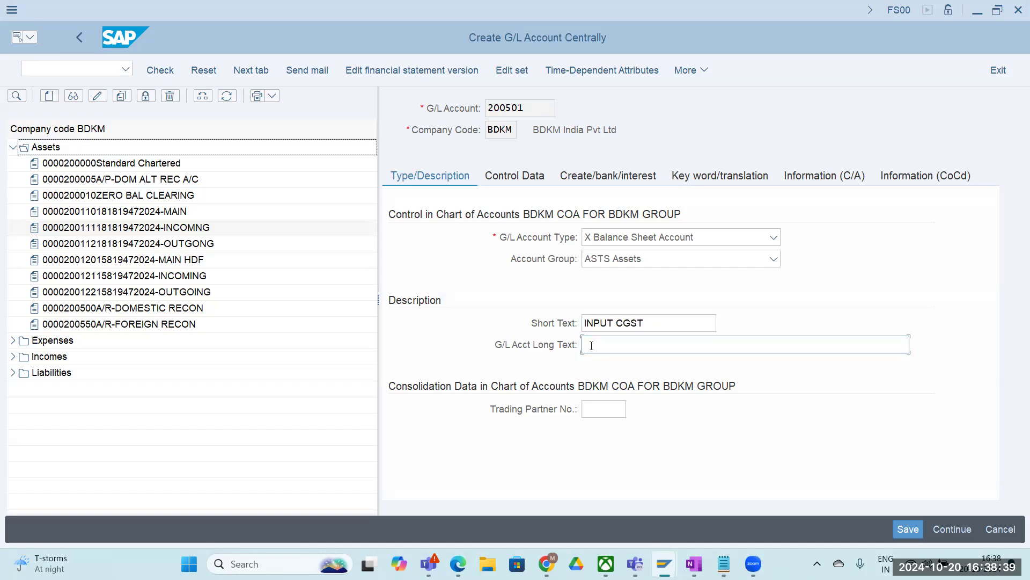
click(641, 318)
drag(641, 317, 656, 319)
key(ctrl+c)
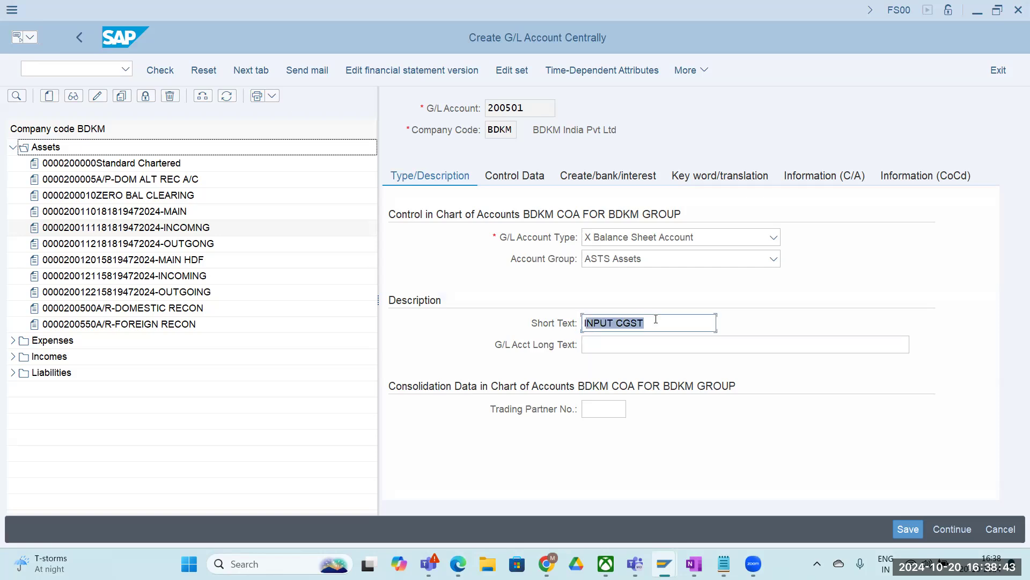
click(596, 343)
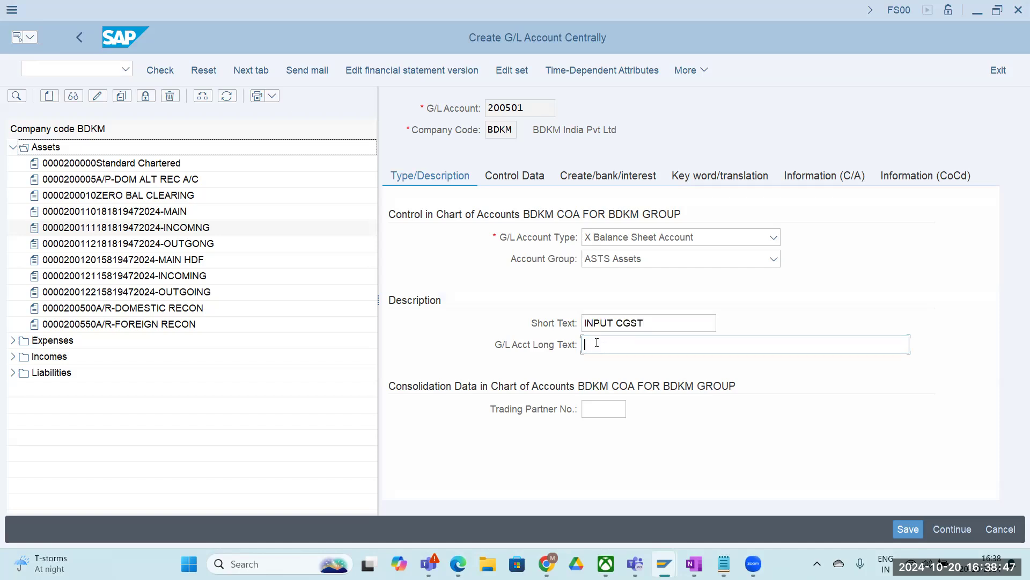
key(ctrl+v)
text(AVV)
key(BackSpace)
text(CCOUNT)
- In the control data of account 200501, allow posting without tax and set the tax category to * (All tax types allowed)
click(526, 181)
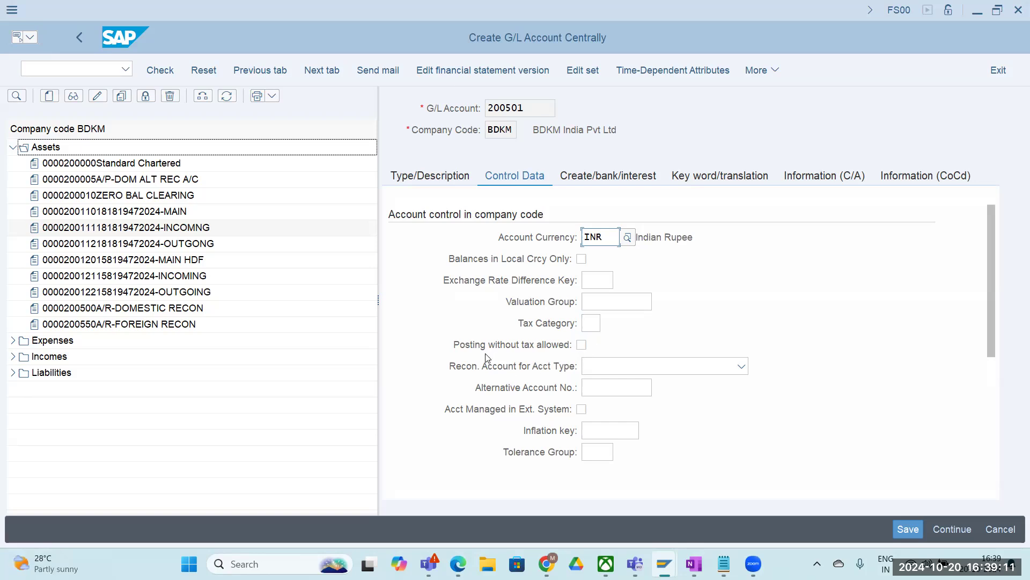
click(581, 345)
click(594, 326)
key(F4)
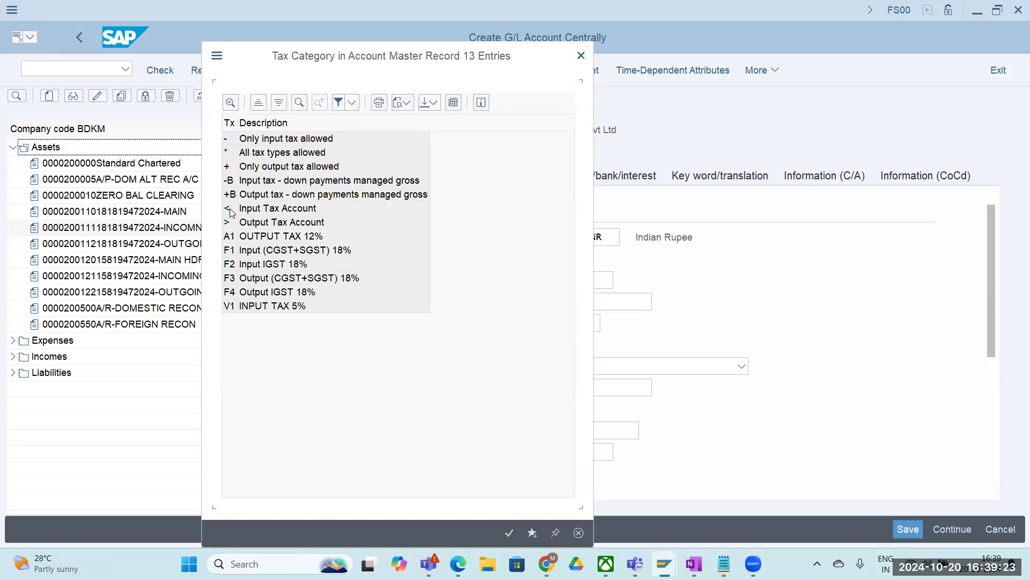
double_click(226, 153)
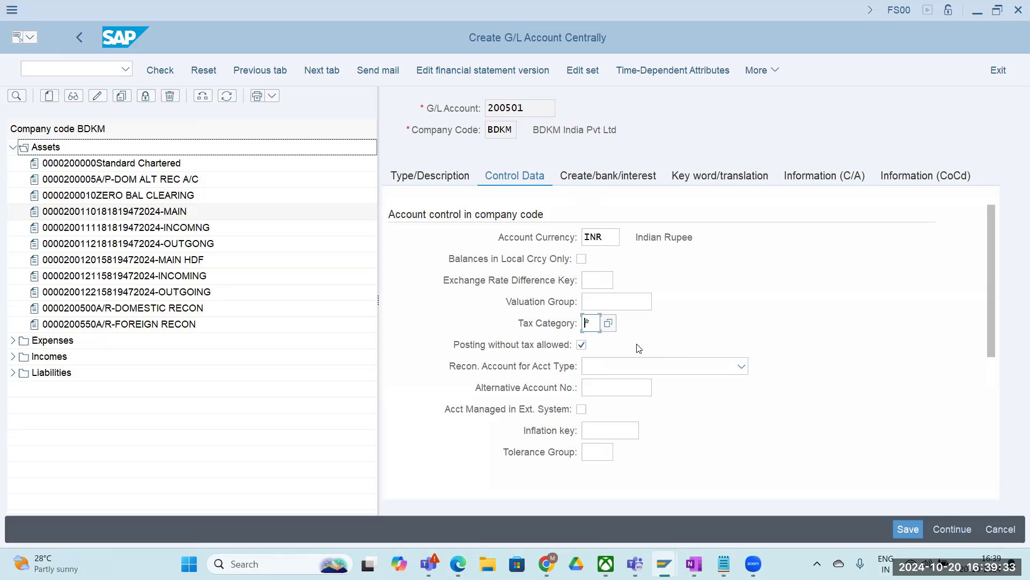
- Set the field status group to G001 and save G/L account 200501, accepting the warning messages
click(608, 177)
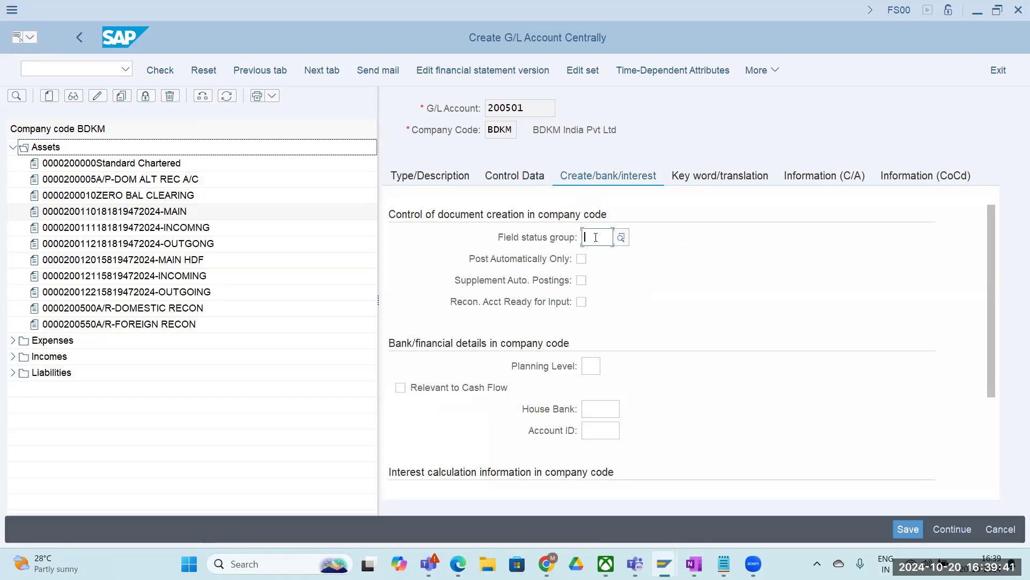
text(G)
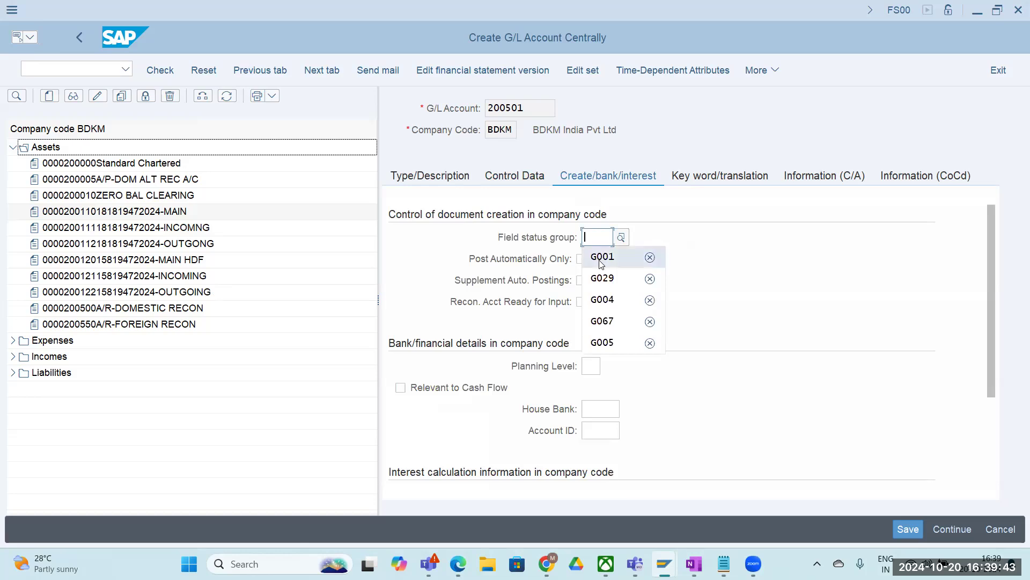
click(604, 260)
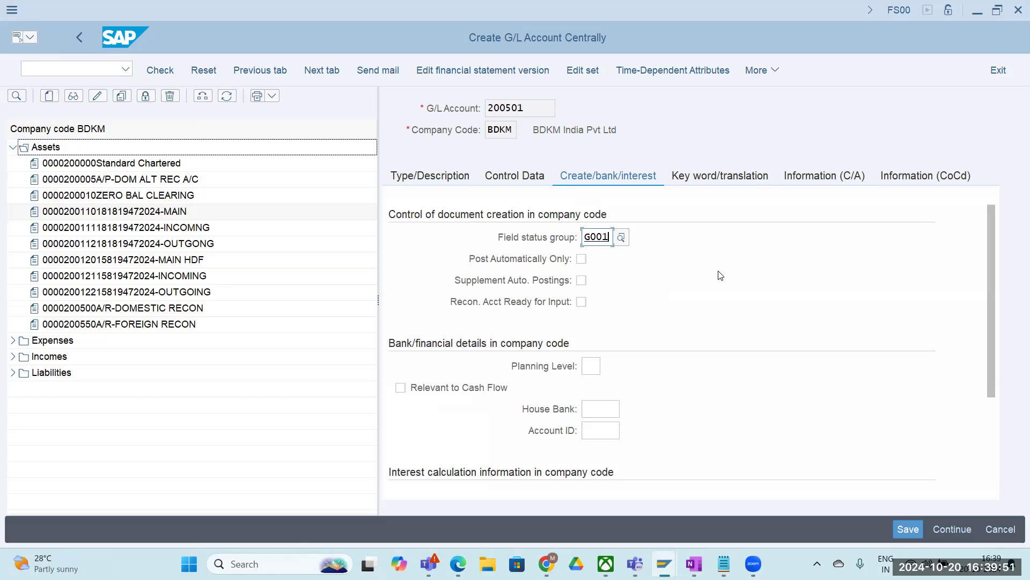
key(ctrl+s)
click(906, 530)
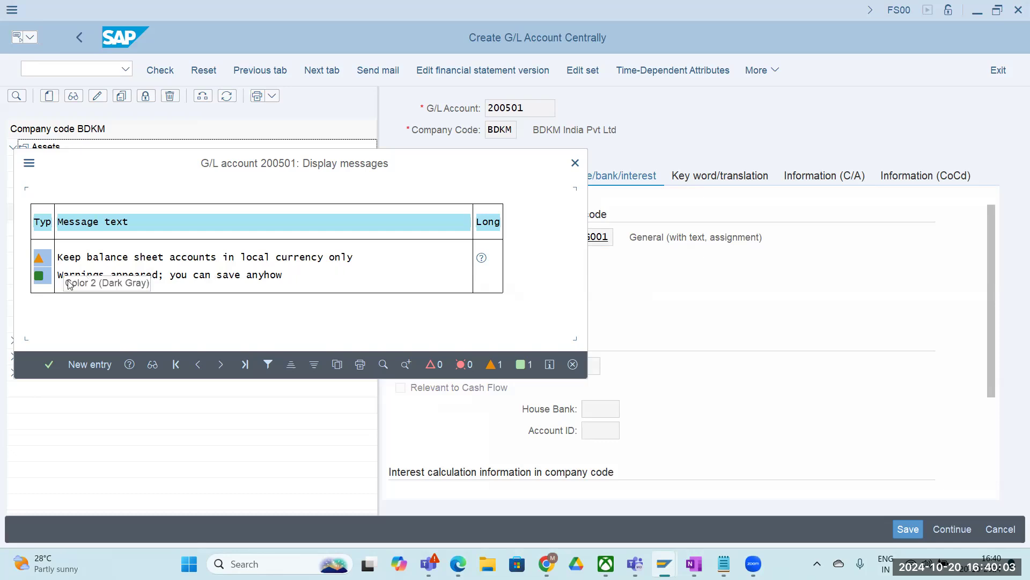
click(48, 367)
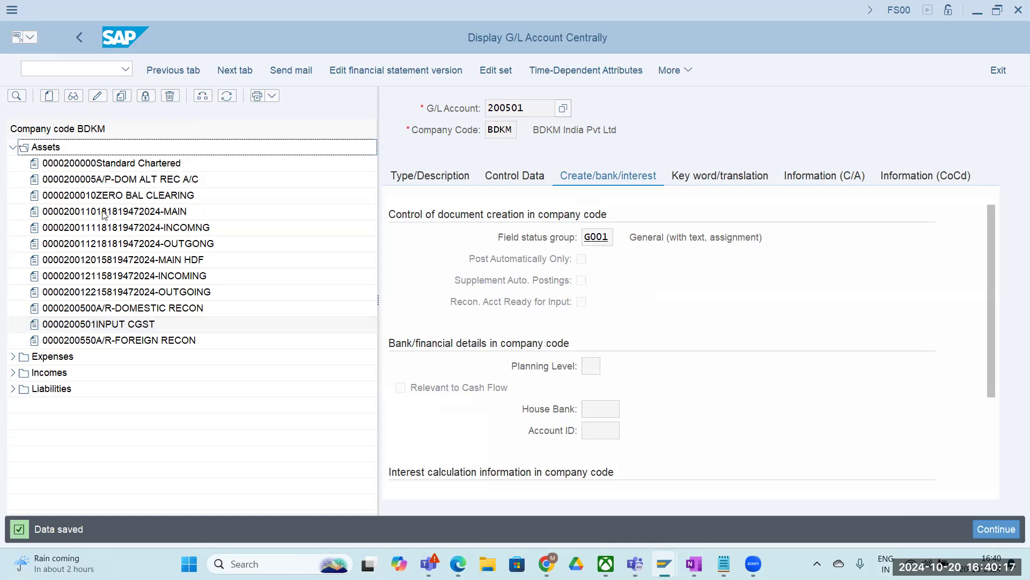
- Copy G/L account 200501 to a new account 200502 in company code BDKM
click(119, 100)
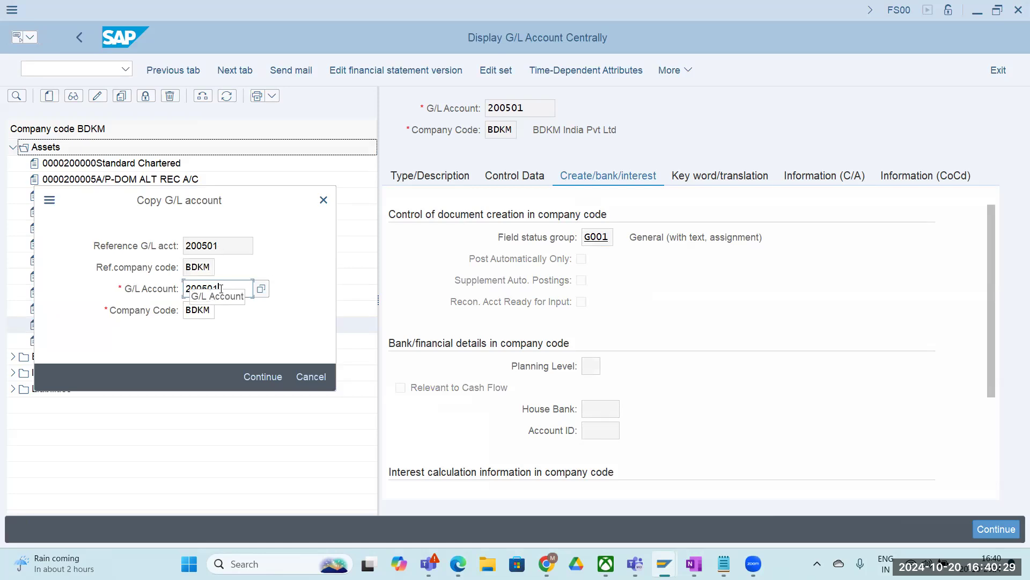
key(BackSpace)
text(2)
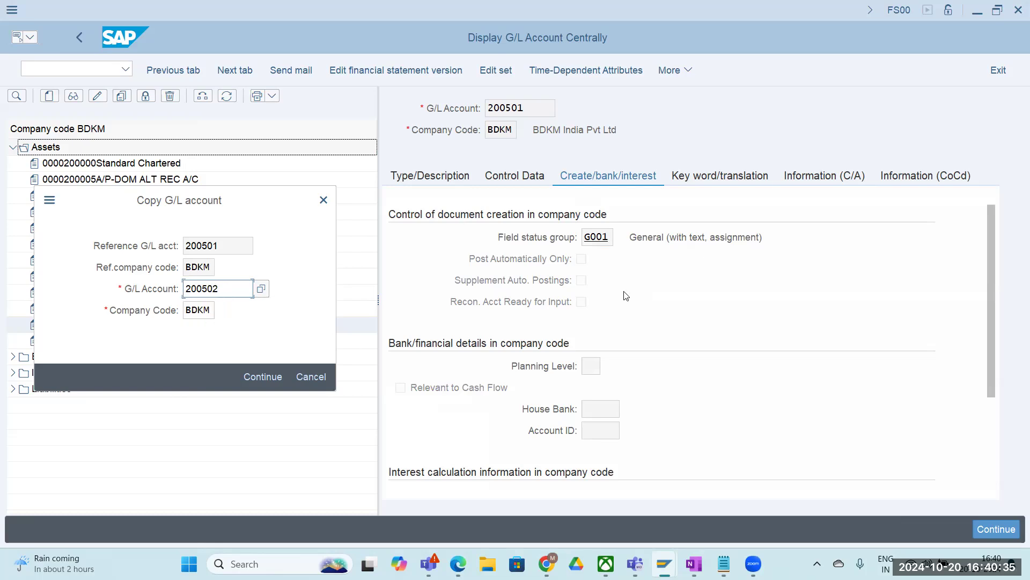
click(263, 376)
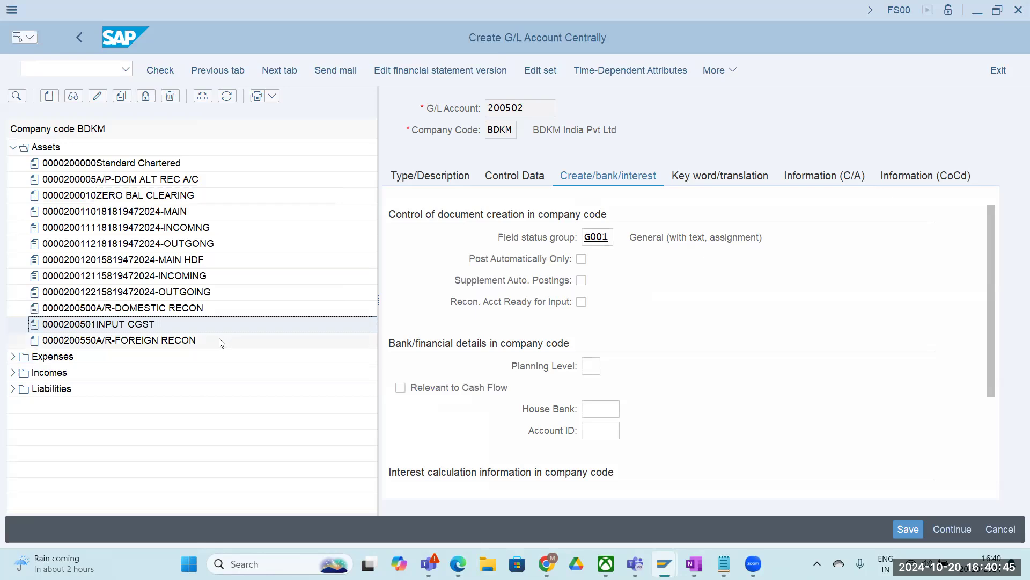
- Change the descriptions of account 200502 to short text INPUT SGST and long text NPUT SGST ACCOUNT
click(432, 179)
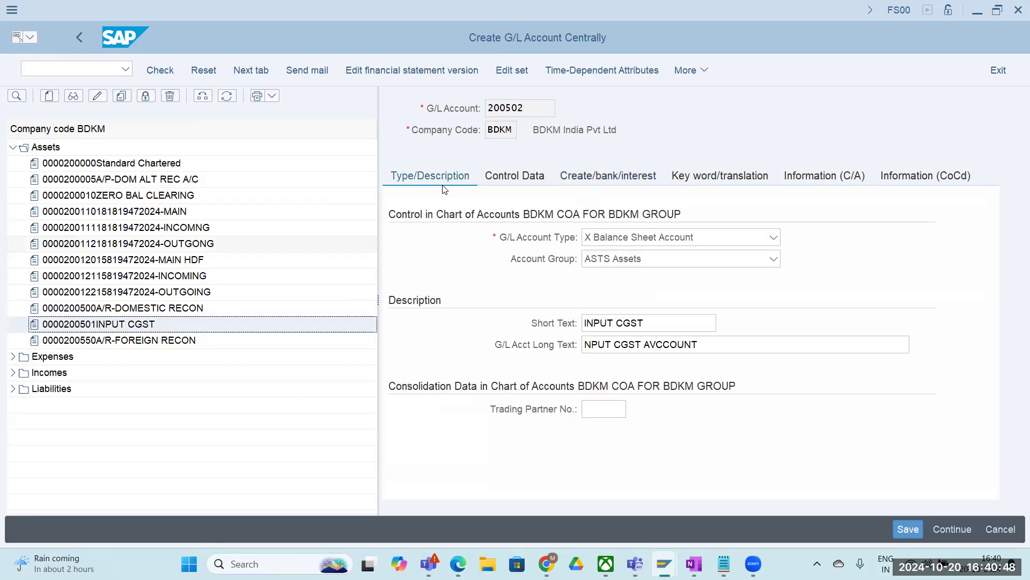
click(618, 322)
text(S)
click(617, 344)
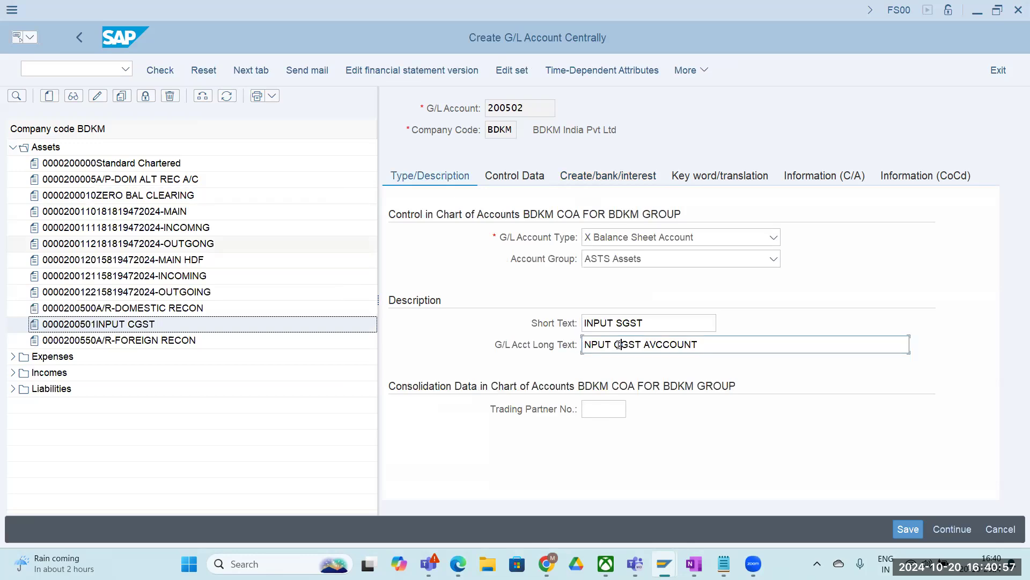
text(S)
click(657, 344)
key(BackSpace)
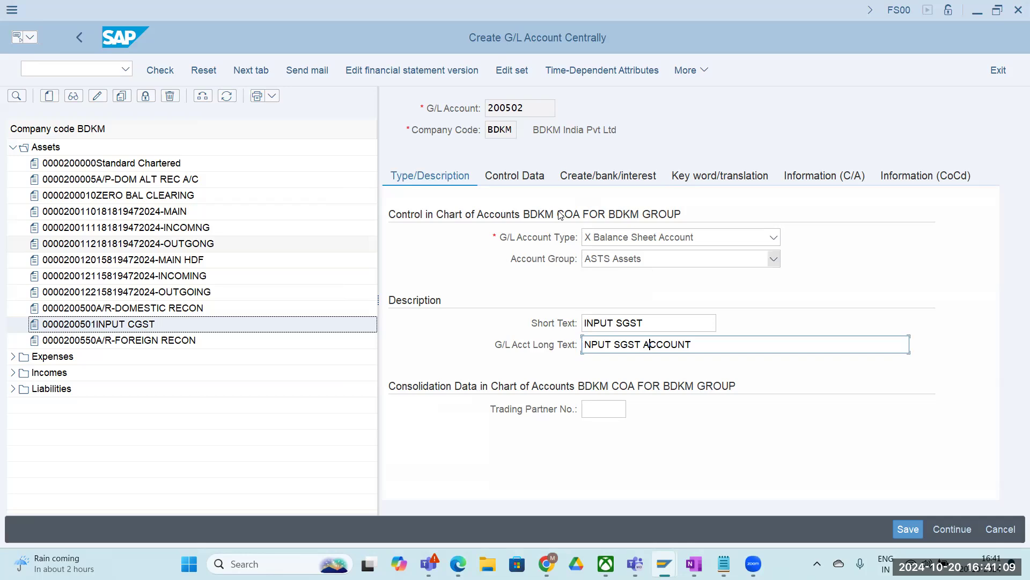
- Review the control data and field status group of G/L account 200502 and save it, accepting the warning messages
click(536, 179)
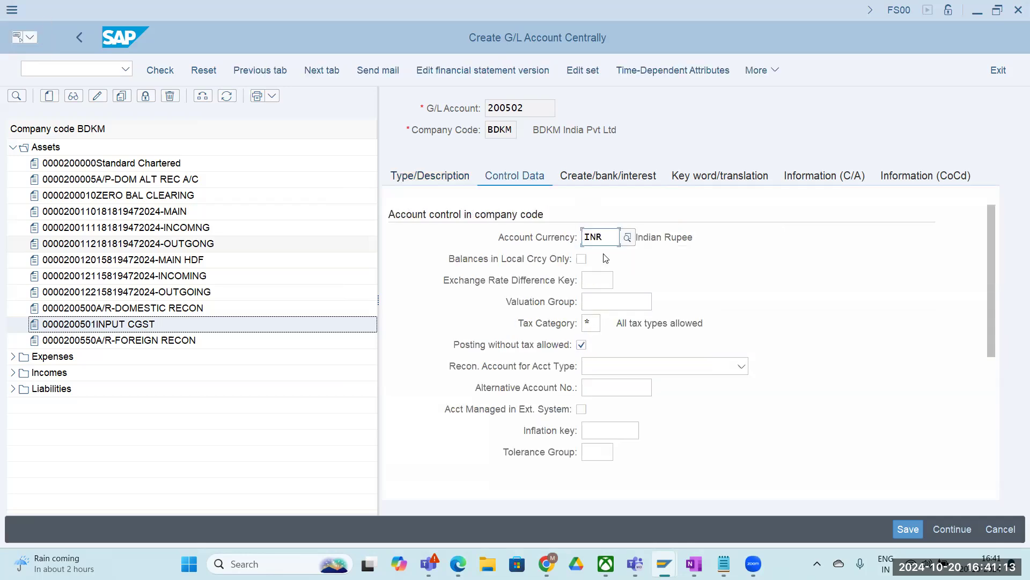
click(605, 178)
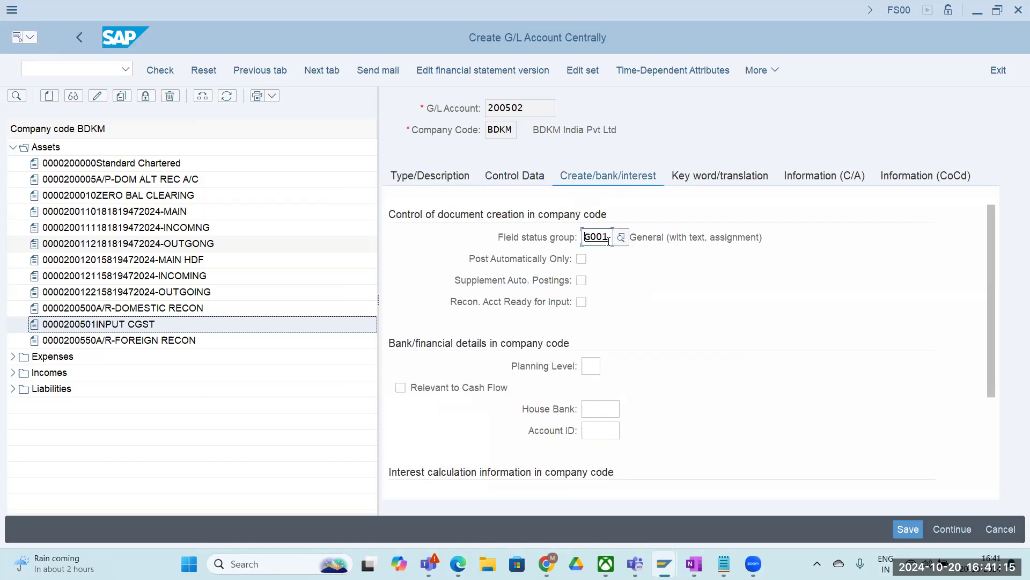
click(906, 528)
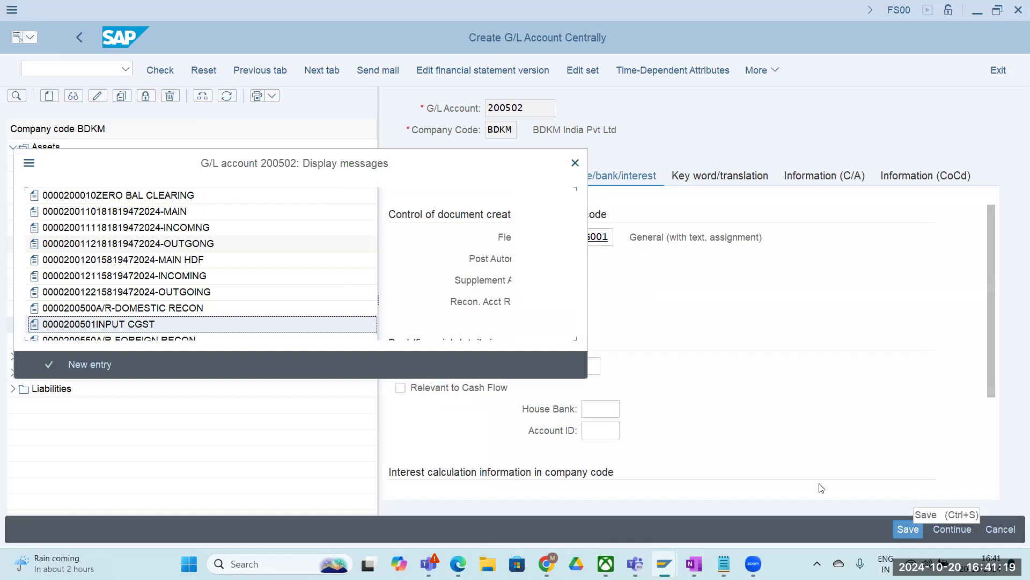
click(49, 365)
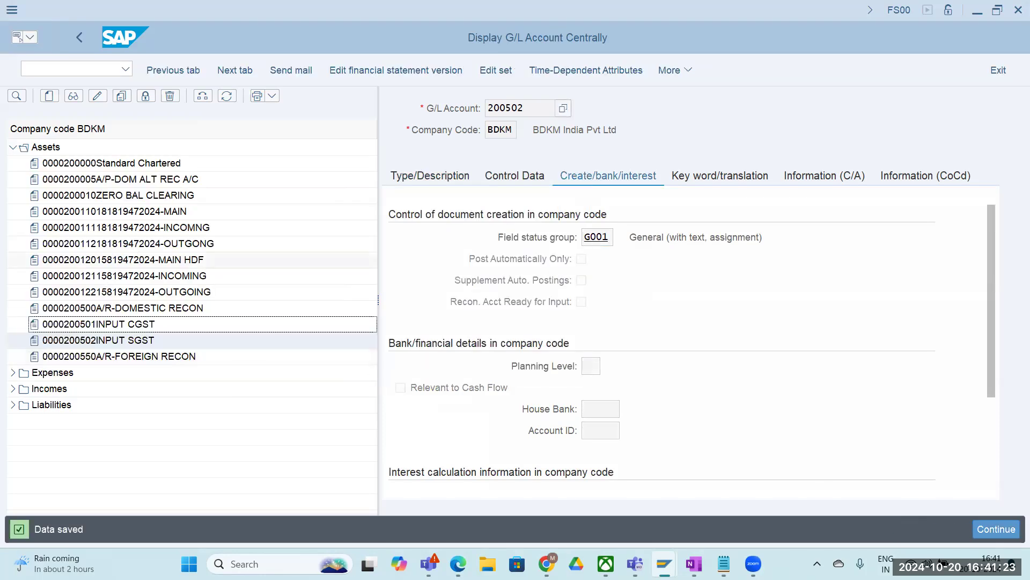
- Check the next input tax account in the OneNote notes and copy G/L account 200502 to new account 200503 in company code BDKM
mouse_move(694, 563)
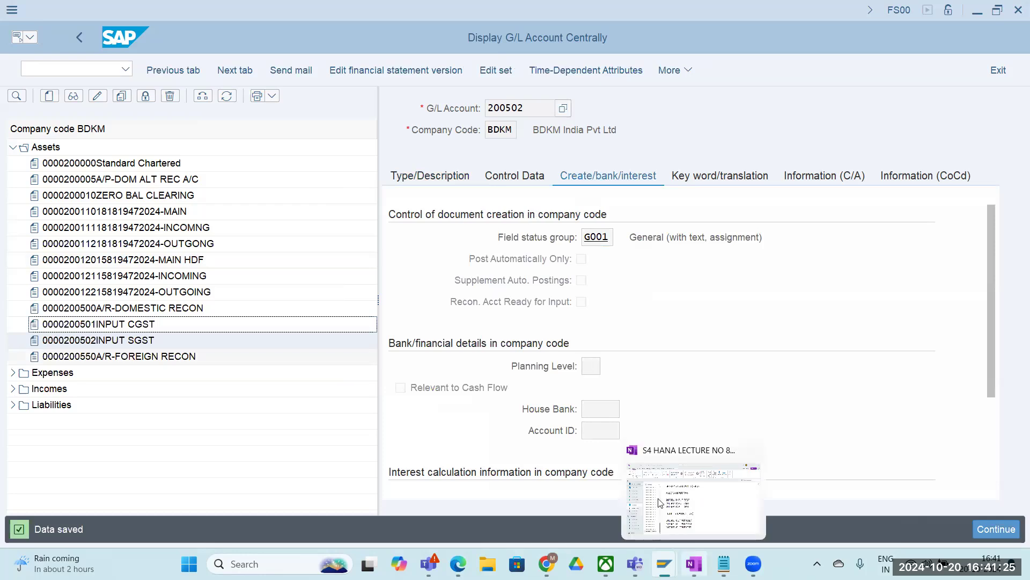
key(alt+Tab)
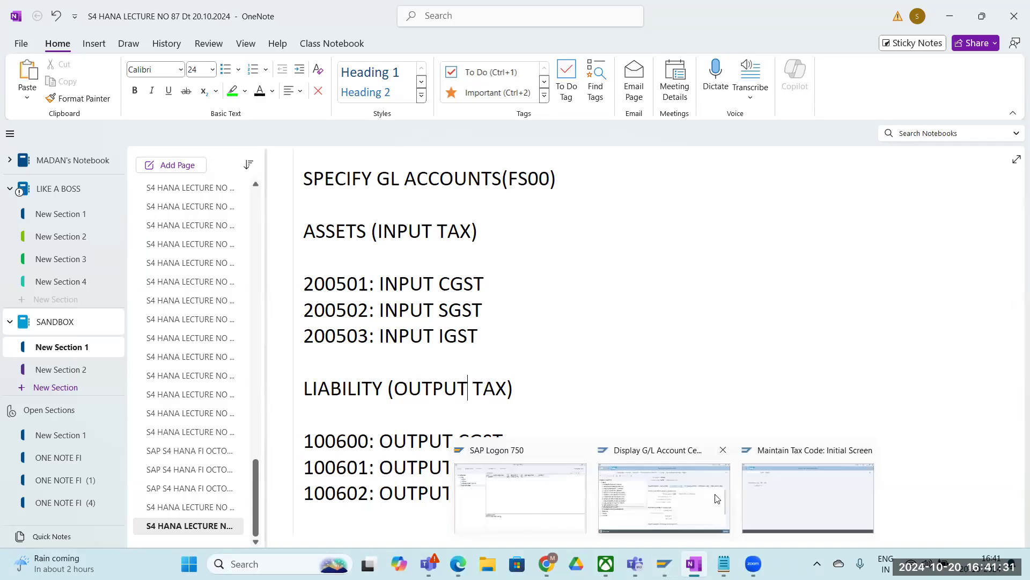
click(697, 492)
click(118, 102)
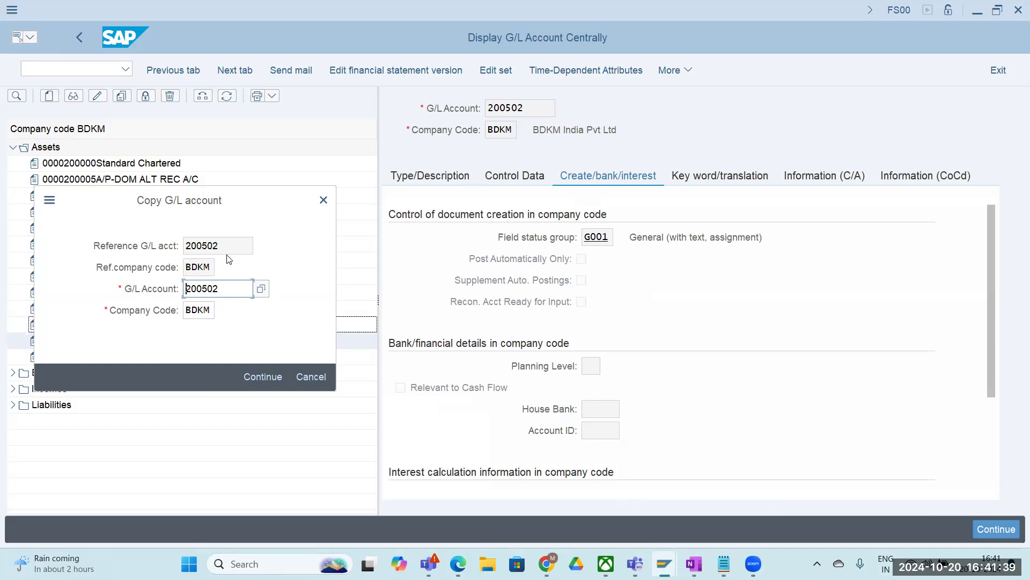
click(227, 289)
key(BackSpace)
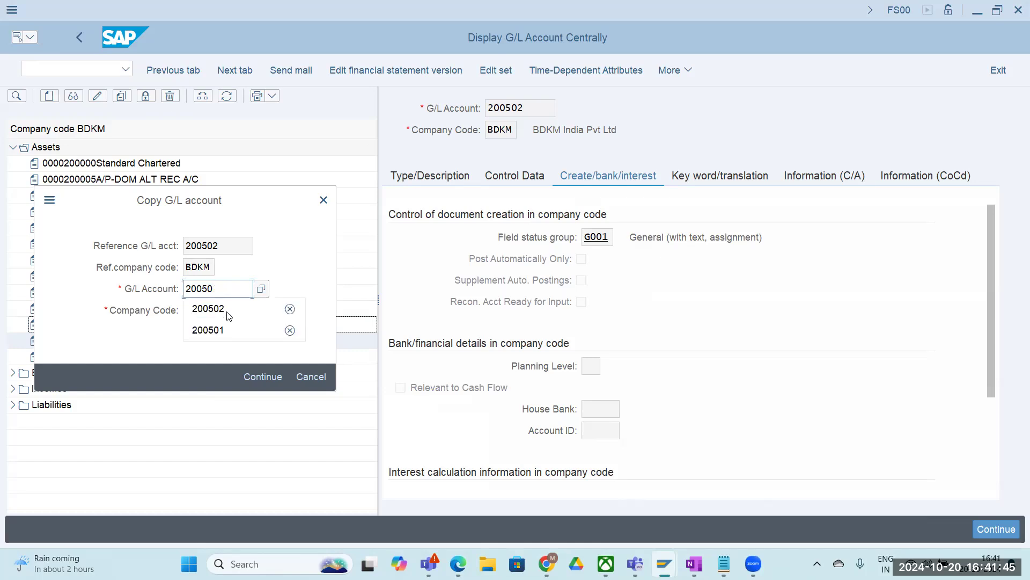
text(3)
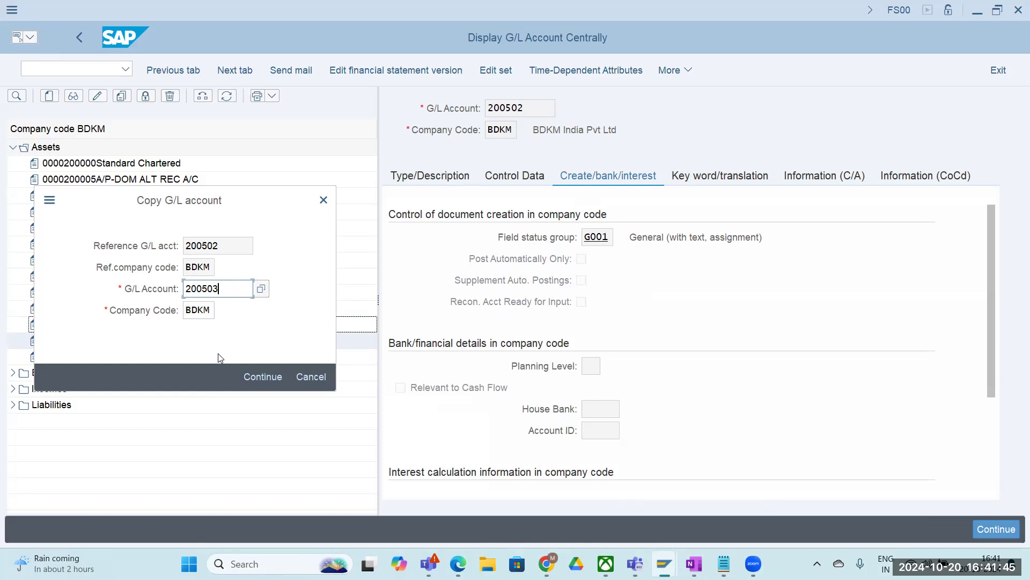
click(259, 376)
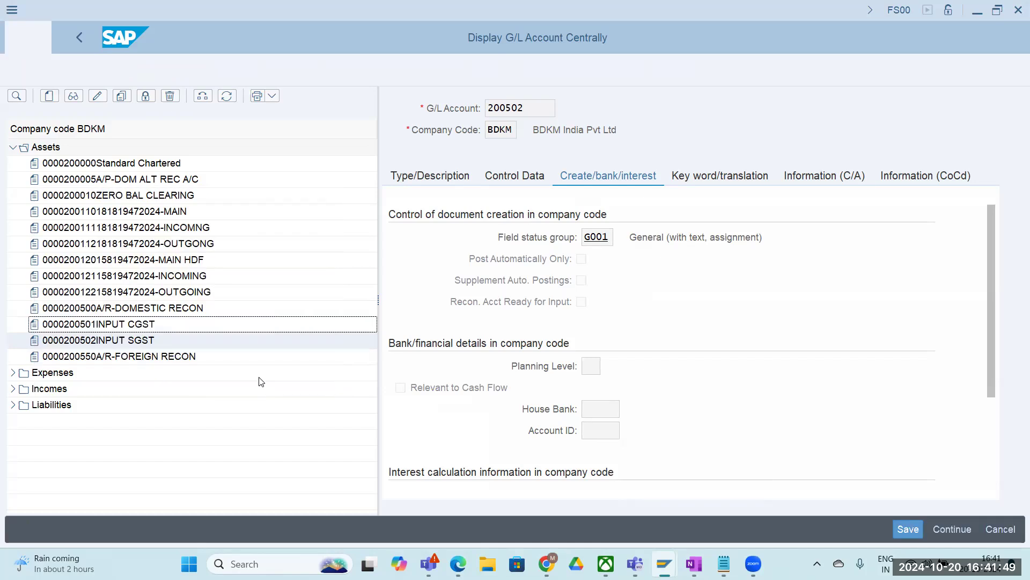
- Change account 200503's short text to INPUT IGST and long text to NPUT IGST ACCOUNT, and save it, accepting the warning messages
click(439, 181)
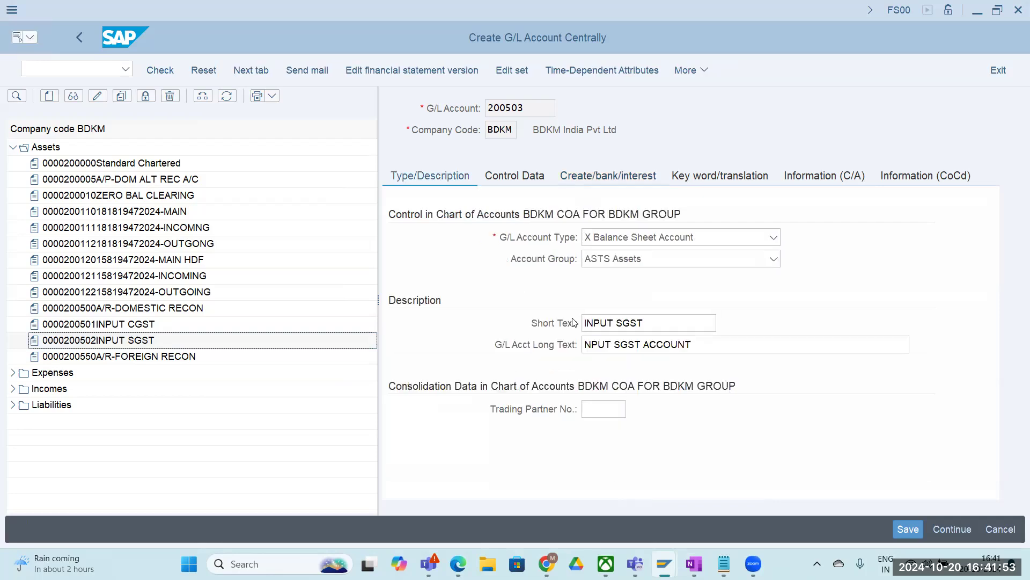
click(619, 323)
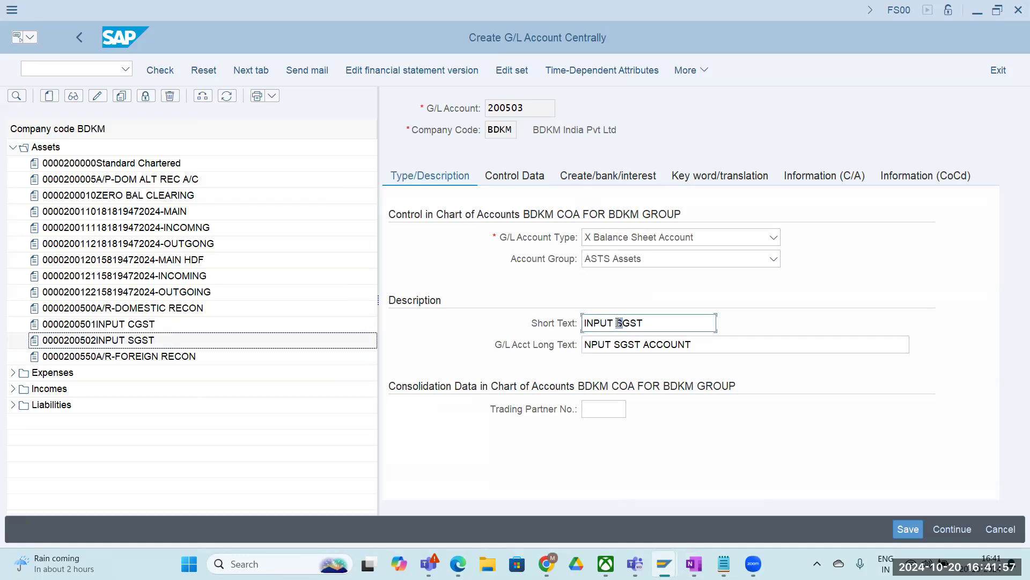
text(I)
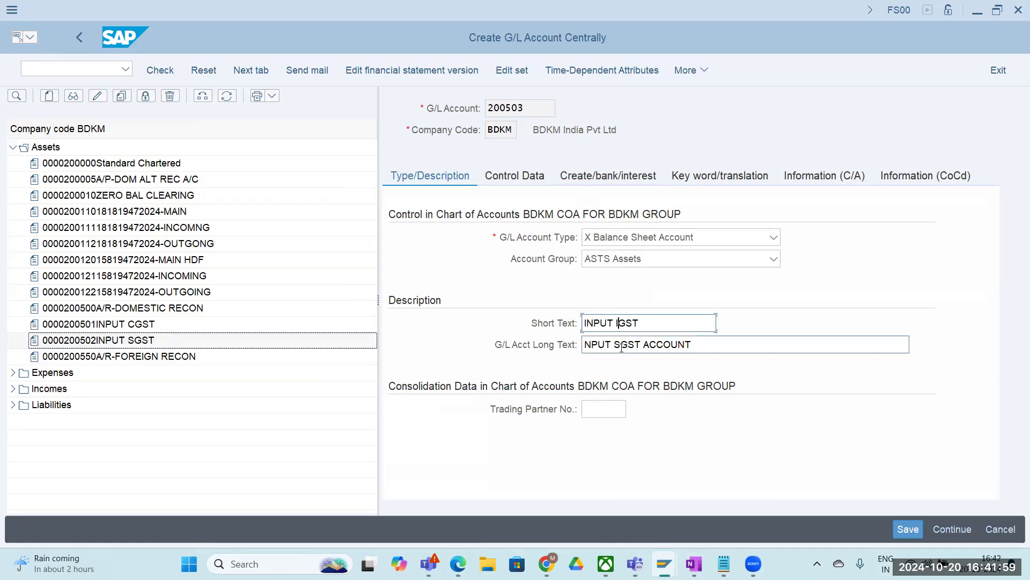
click(618, 344)
key(Delete)
text(I)
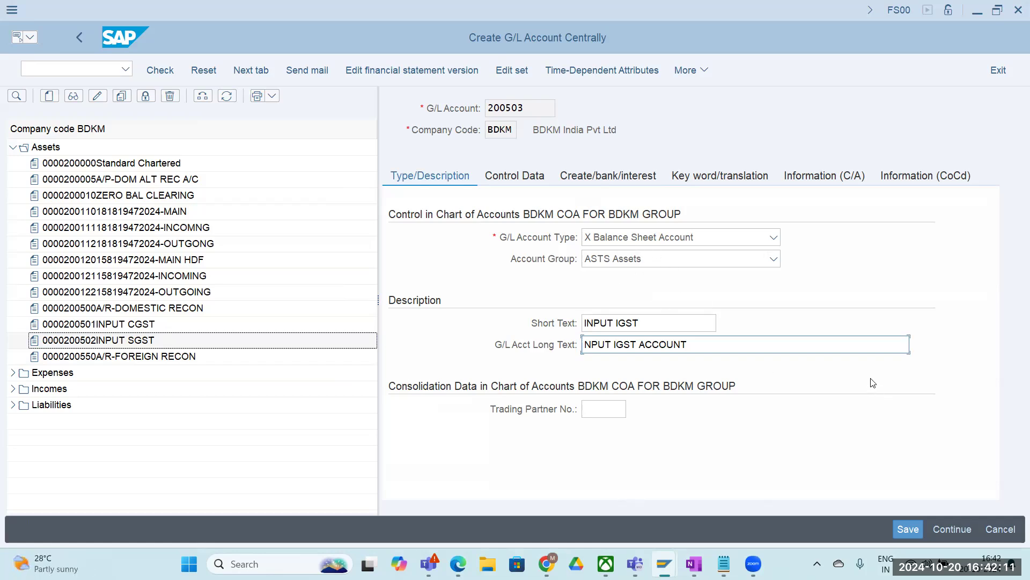
key(Return)
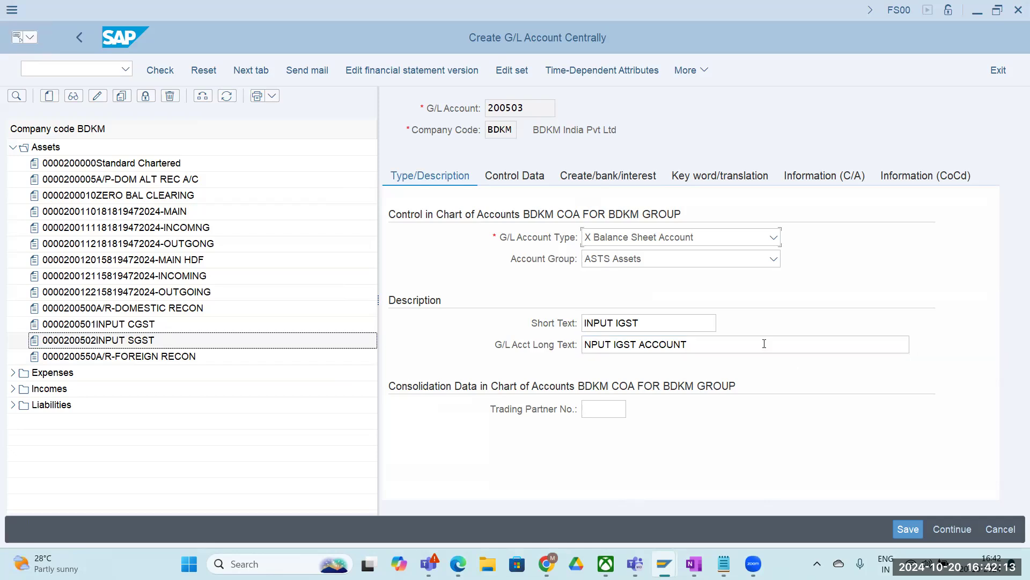
click(908, 528)
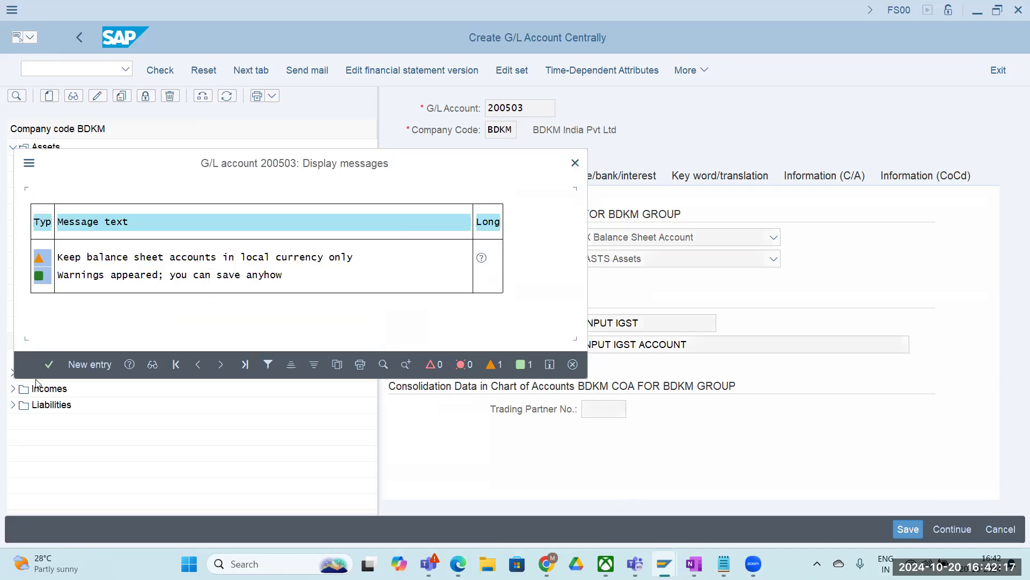
click(48, 365)
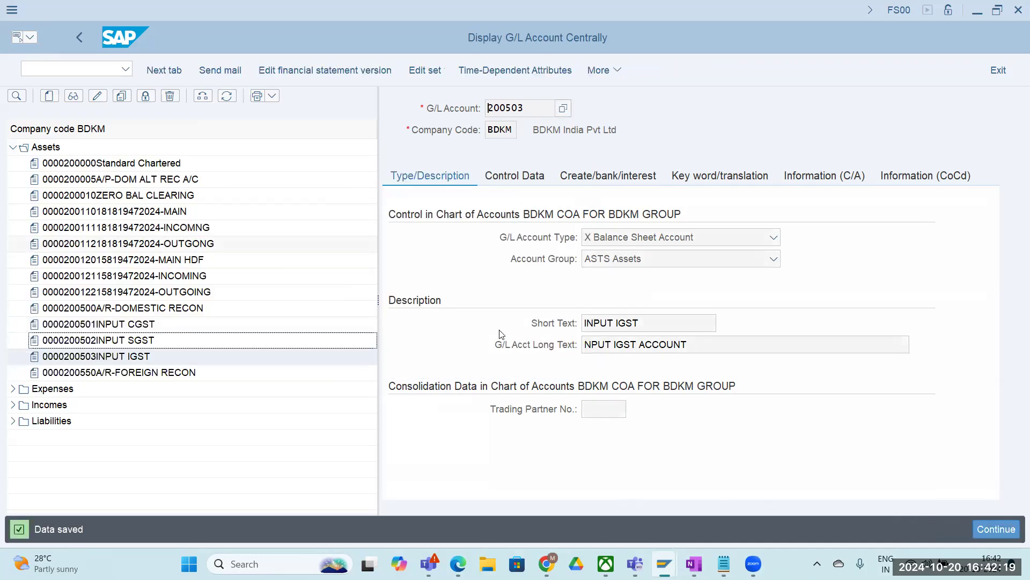
- Check the planned output tax accounts in the OneNote notes and list the existing Liabilities accounts in the SAP account tree
mouse_move(694, 564)
click(669, 494)
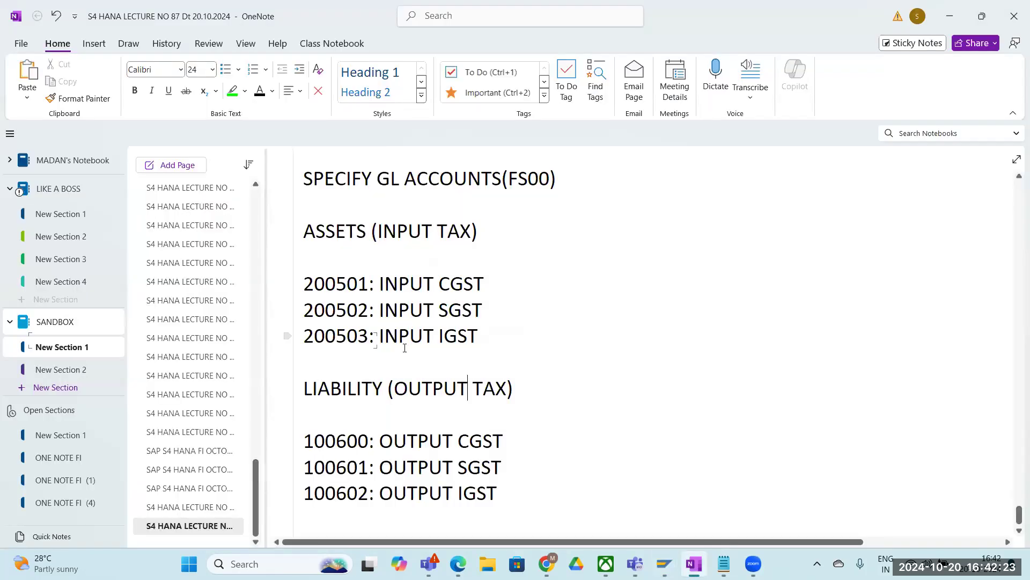
scroll(389, 354, down, 2)
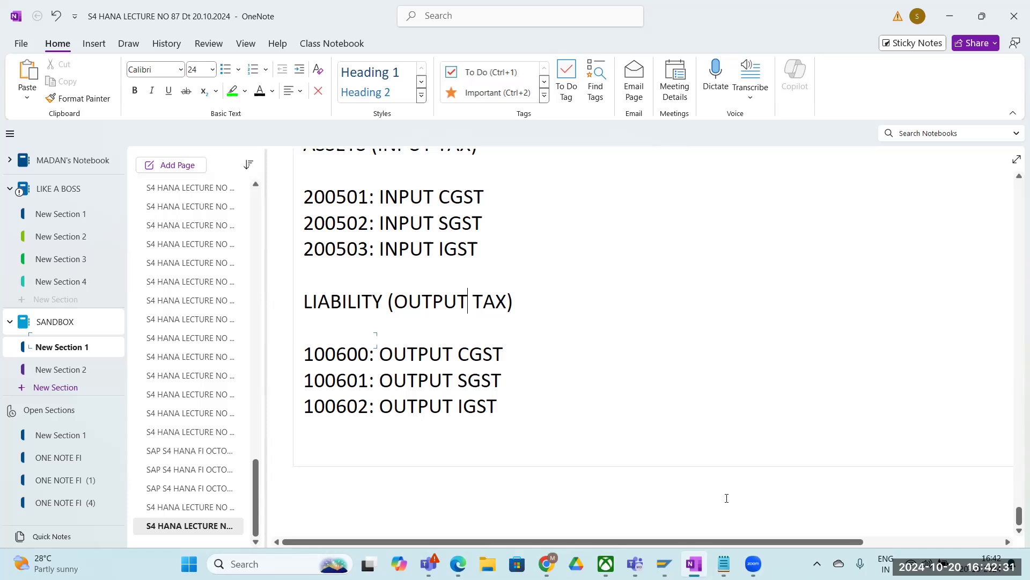
mouse_move(663, 564)
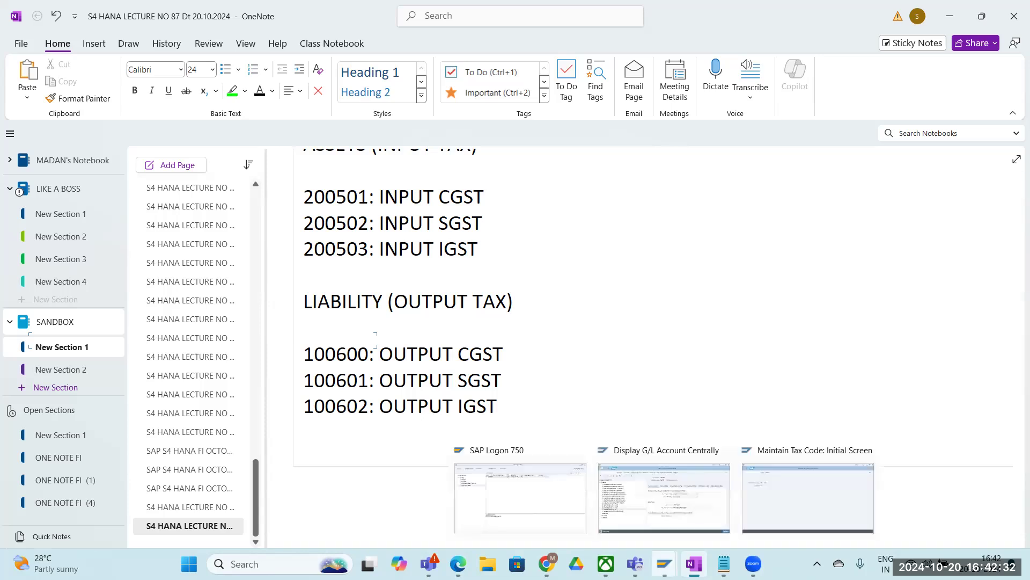
click(660, 506)
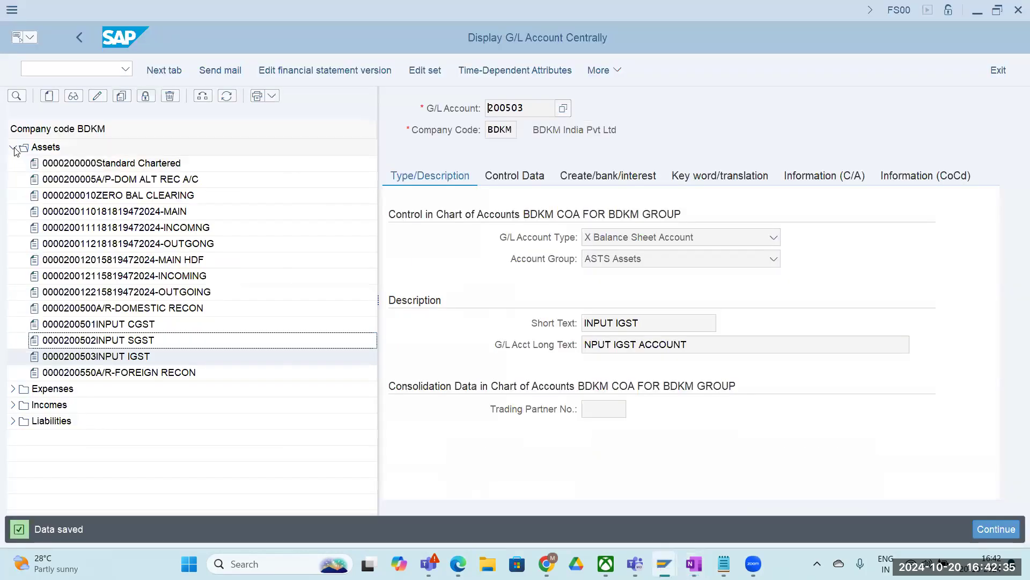
click(13, 148)
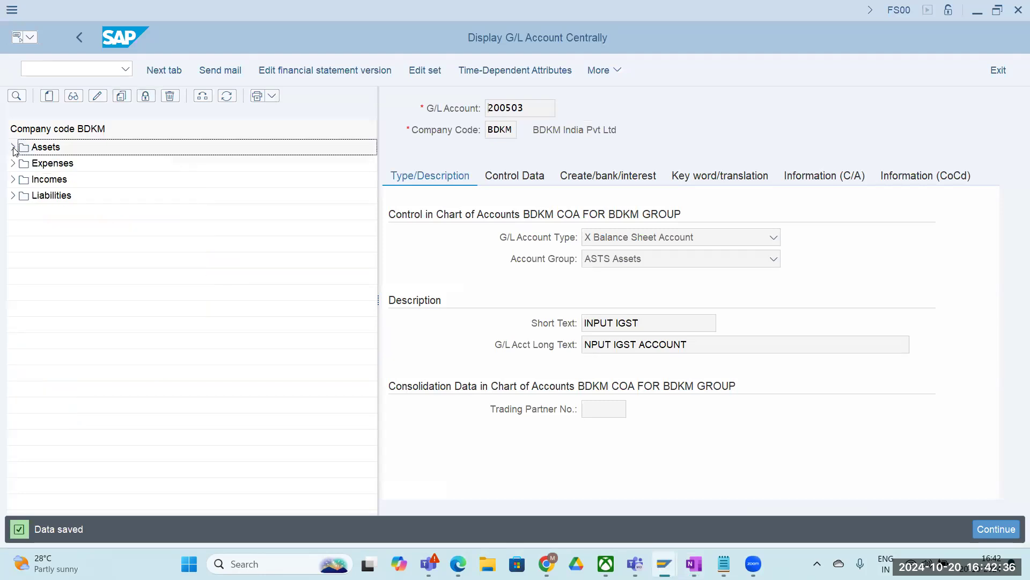
click(13, 195)
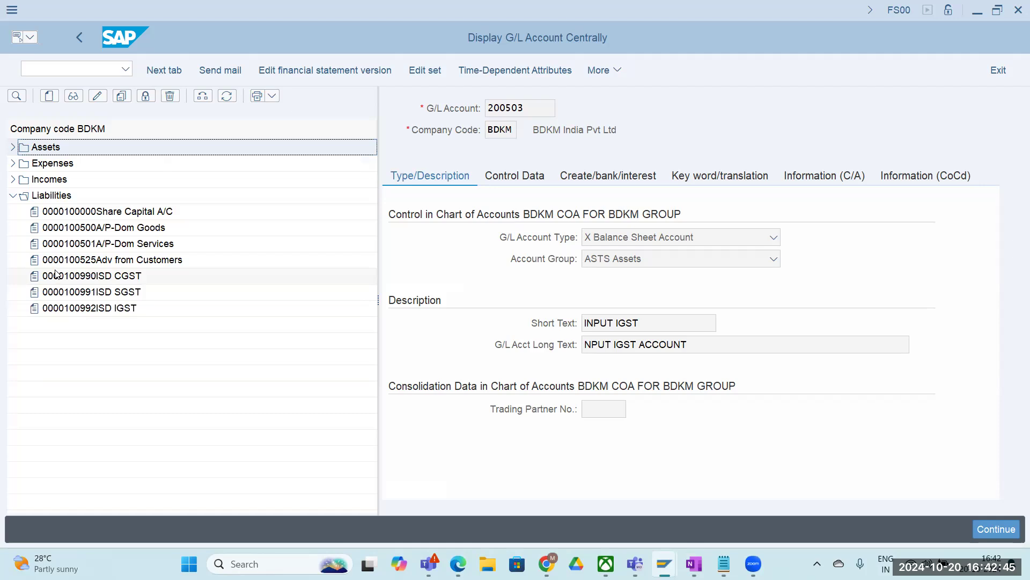
- Start creating G/L account 100600 in company code BDKM, taking the number from the OneNote list of output tax accounts
click(50, 100)
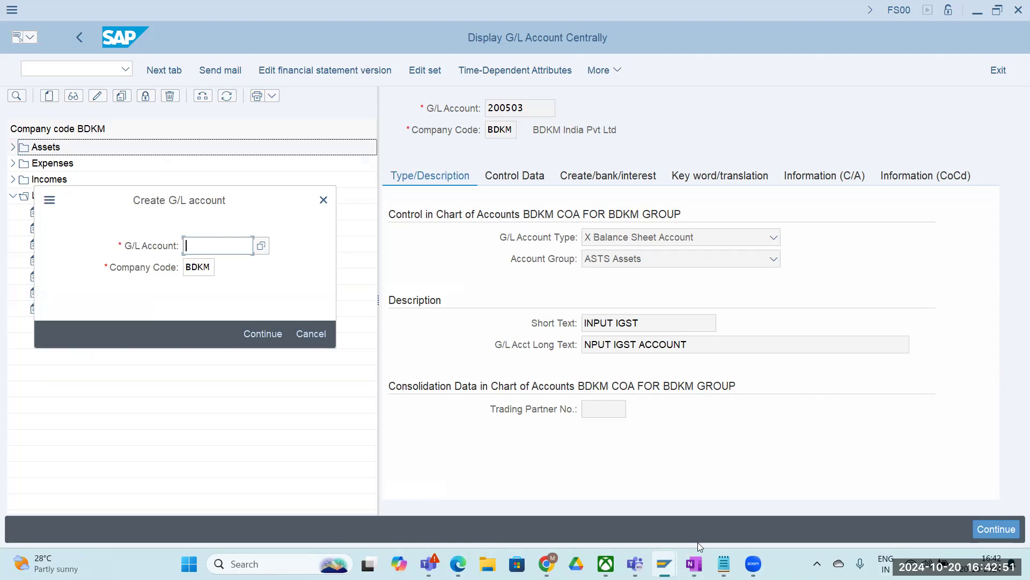
mouse_move(724, 563)
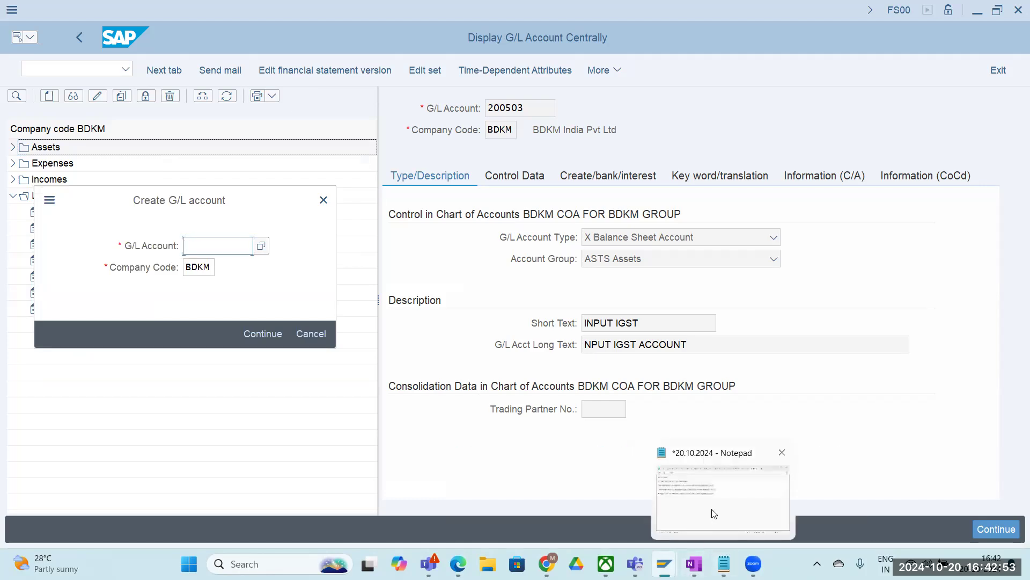
click(714, 513)
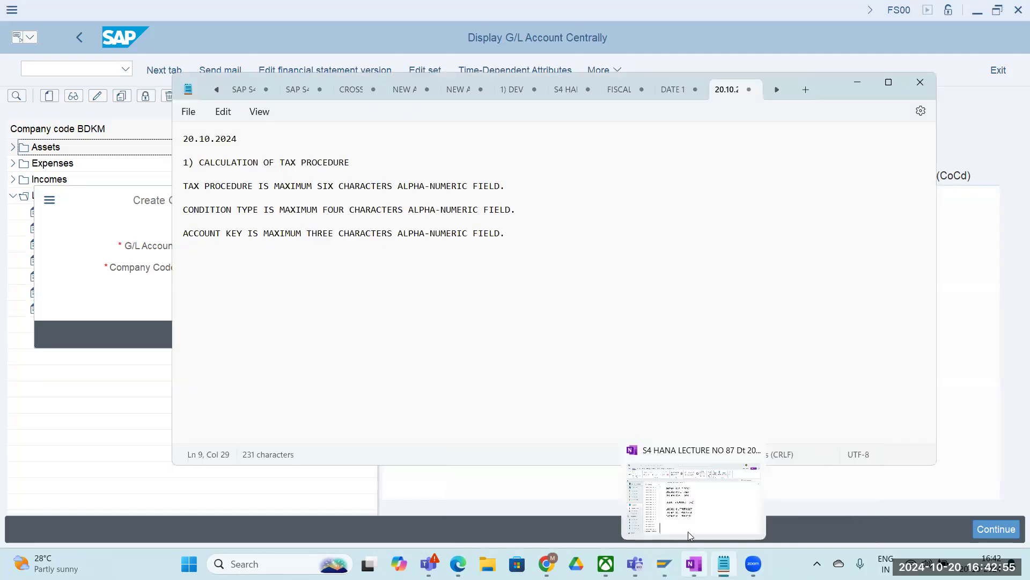
click(688, 533)
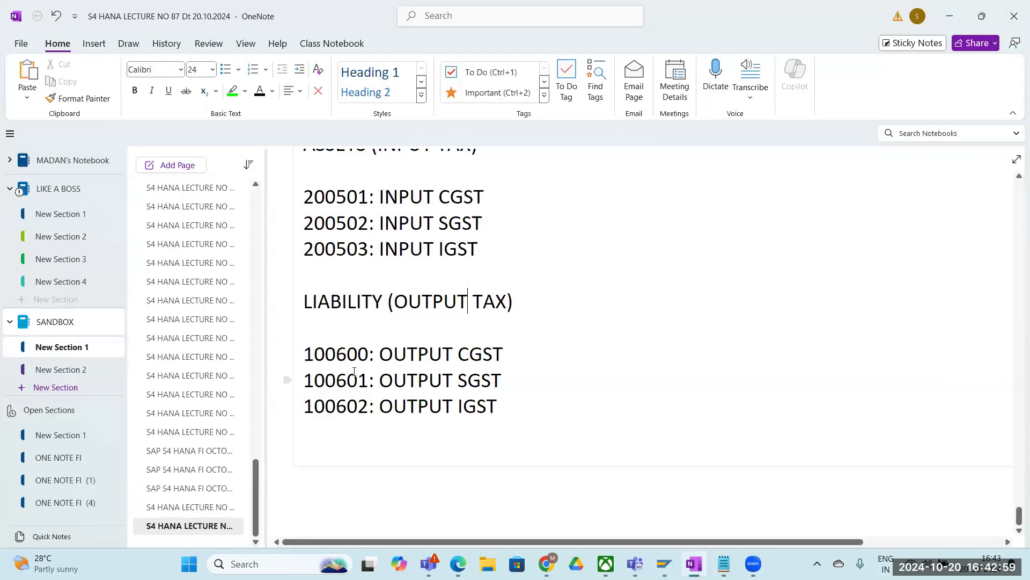
mouse_move(665, 564)
click(655, 509)
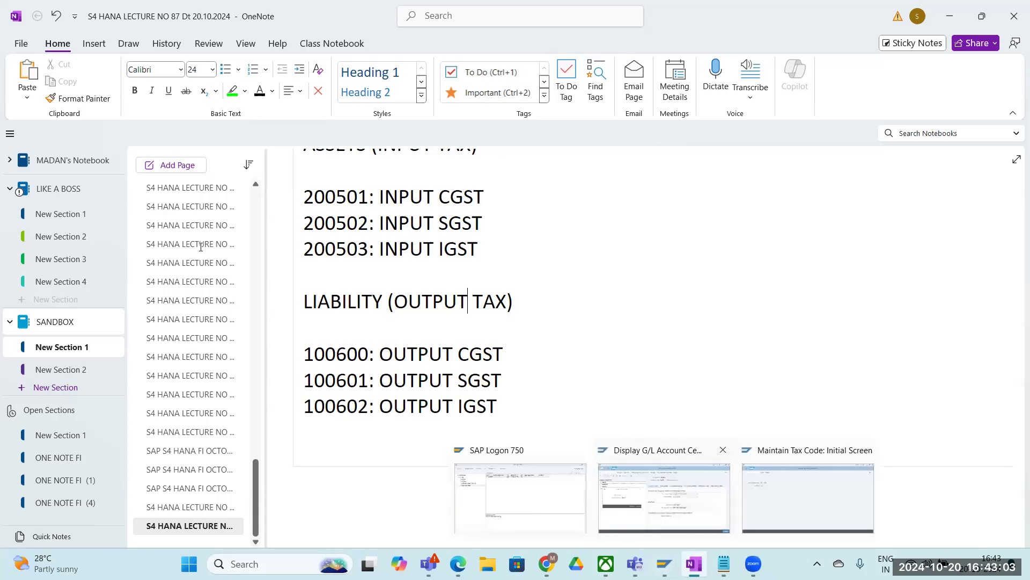
text(100600)
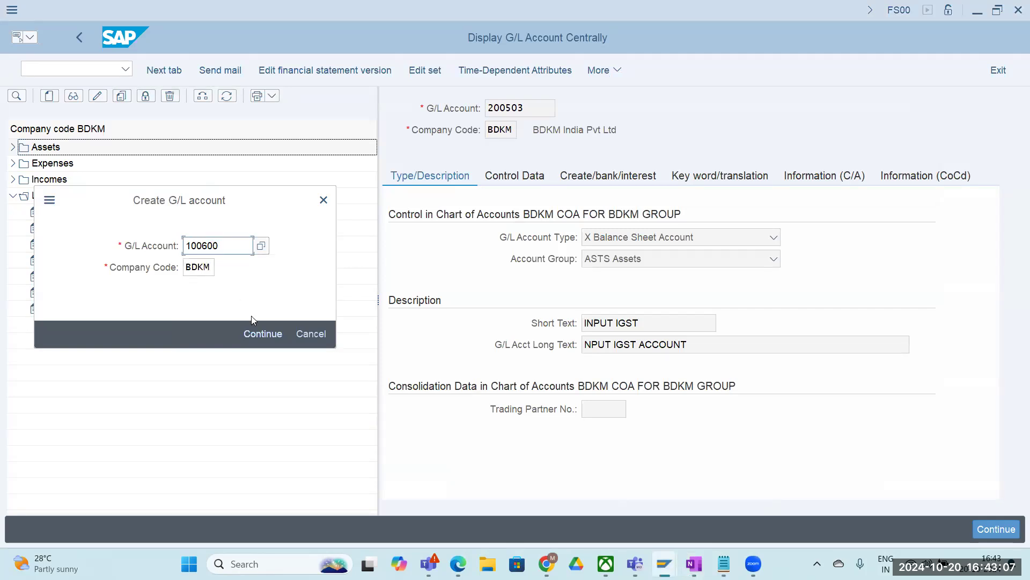
click(256, 334)
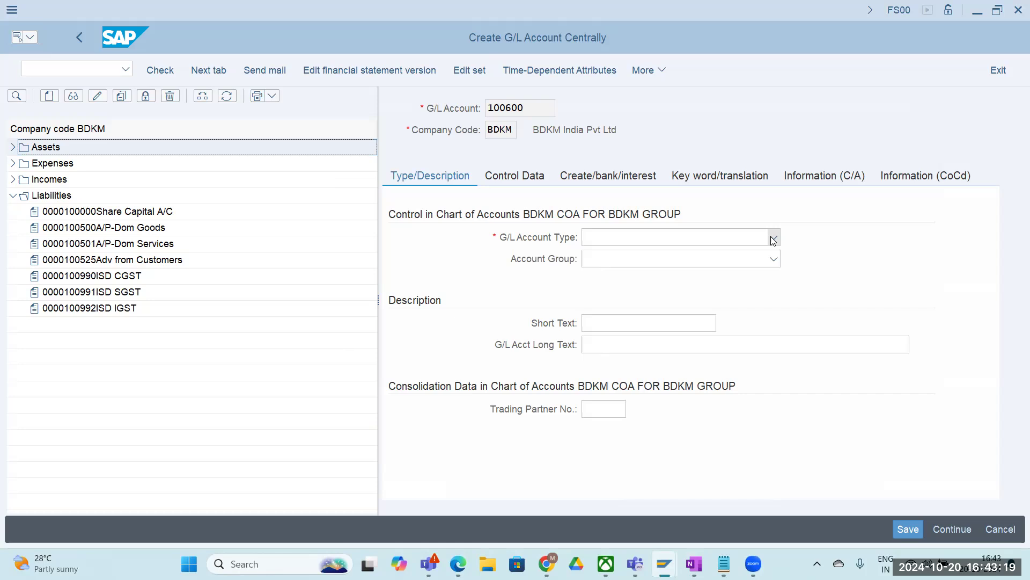
- Set account 100600's G/L account type to X Balance Sheet Account and its account group to LIAB Liabilities
click(773, 240)
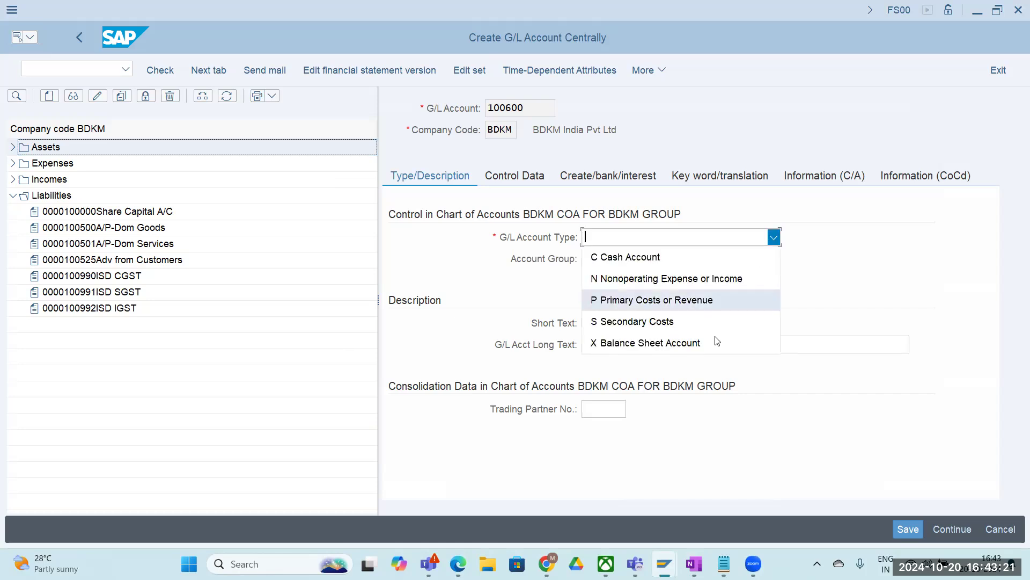
click(704, 345)
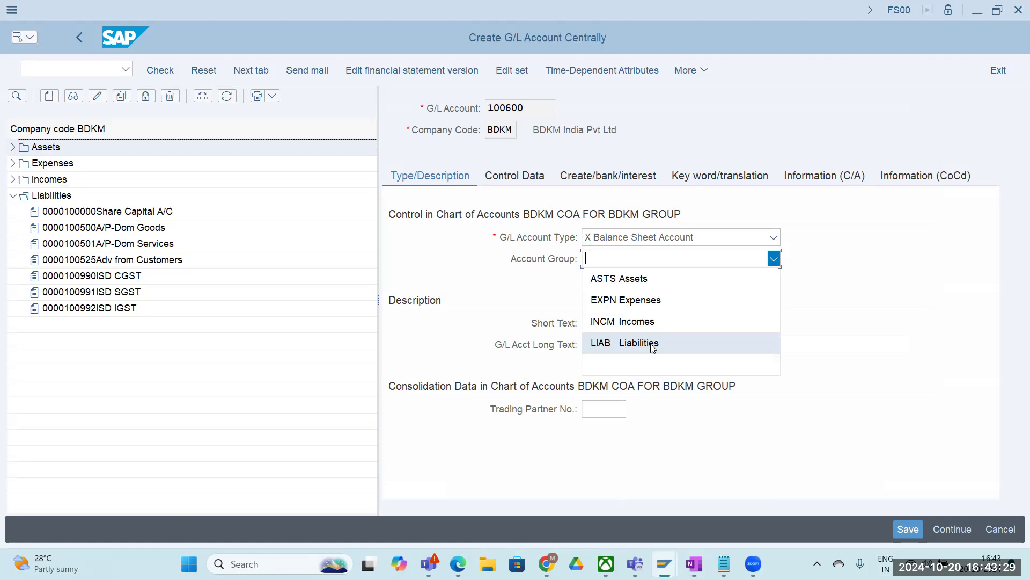
click(653, 347)
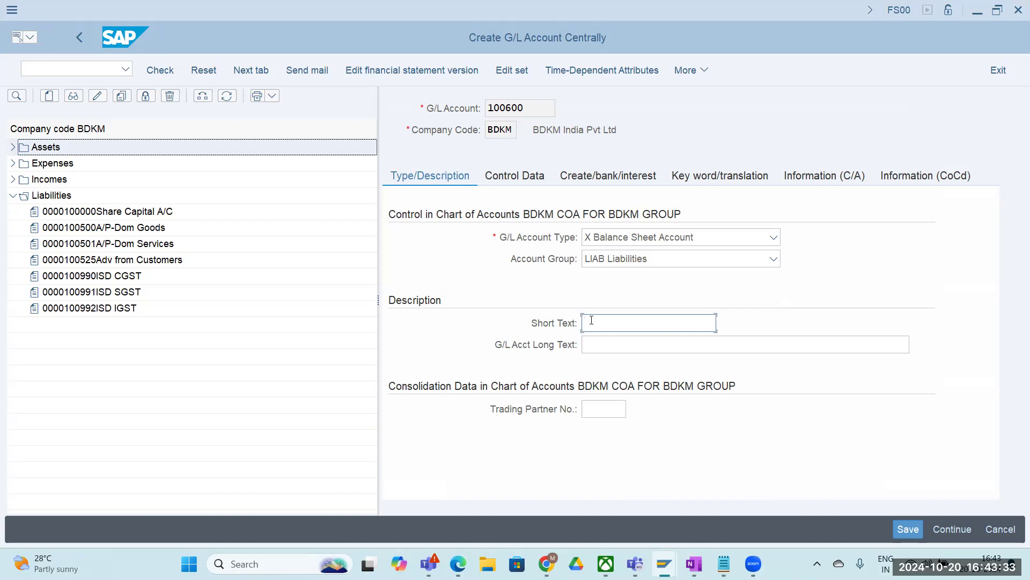
- Enter the short text OUTPUT CGST and the long text OUTPUT CGST ACCOUNT for G/L account 100600
text(CU)
text(T)
text(PU)
text(T)
text( CGST)
click(595, 347)
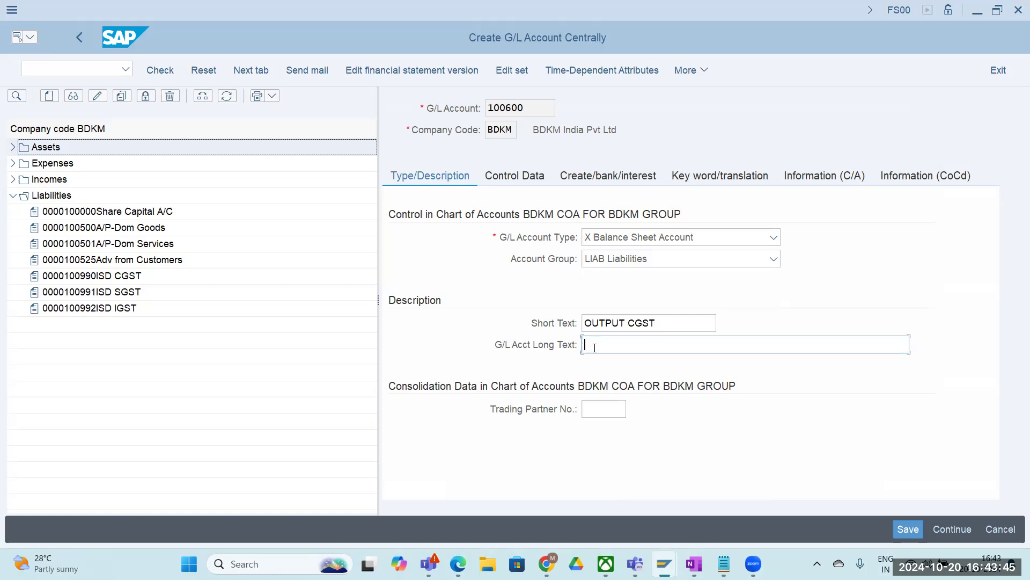
text(OUTPUT CGST ACCOUNT)
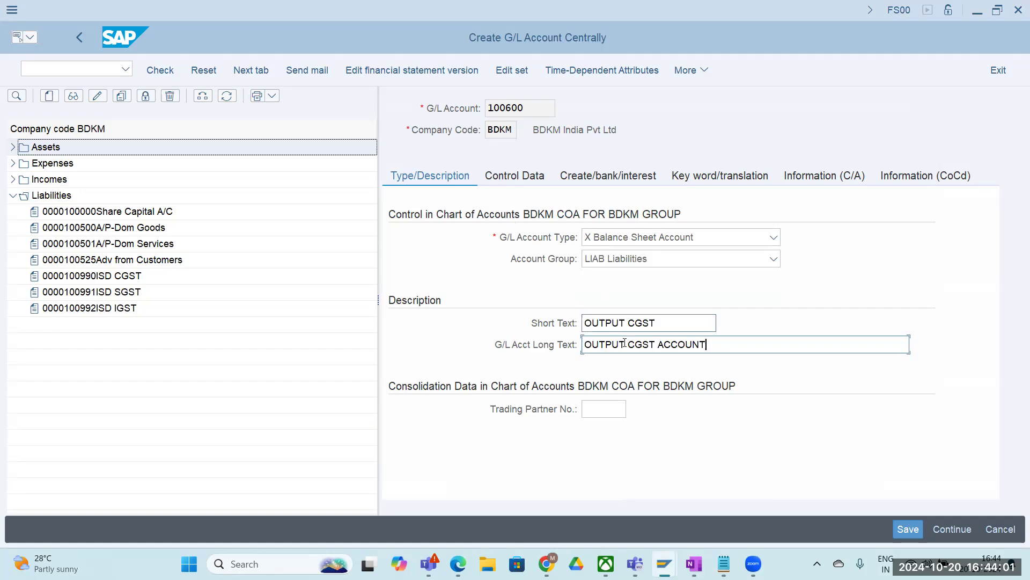
- In account 100600's control data, set the tax category to * and allow posting without tax
click(515, 178)
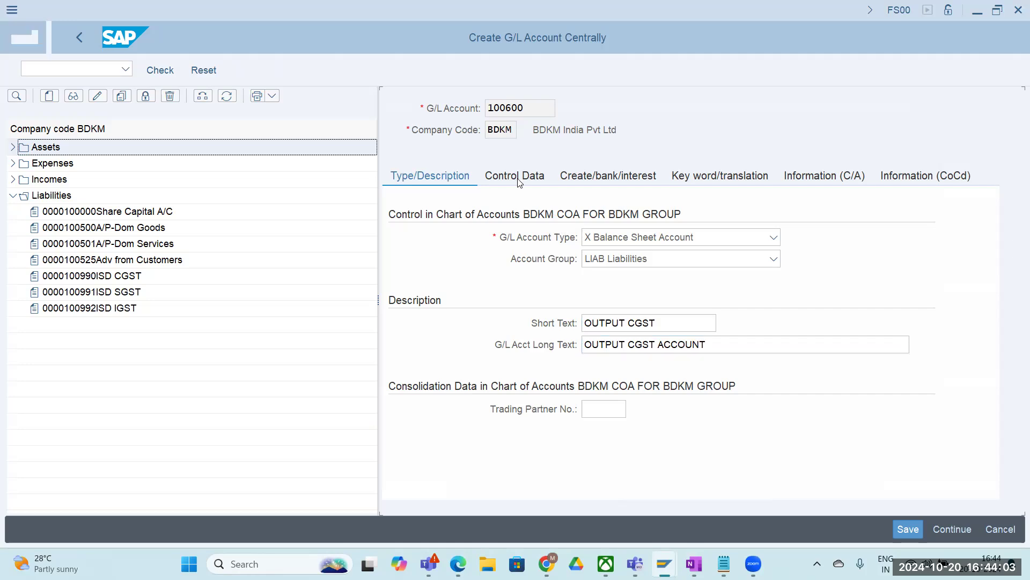
click(592, 326)
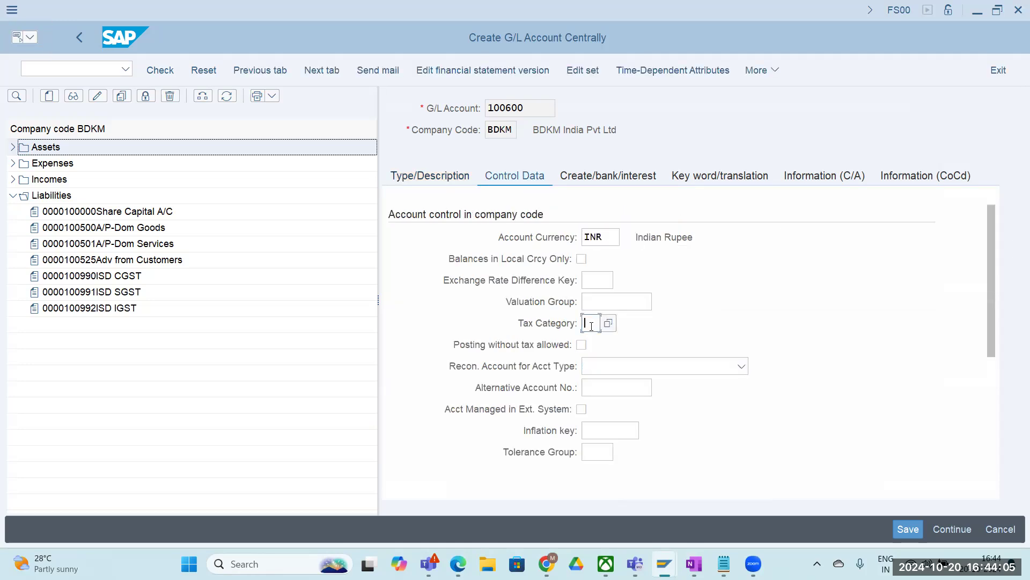
text(*)
click(581, 345)
- Assign field status group G001 to G/L account 100600 and save the account despite the warnings
click(604, 178)
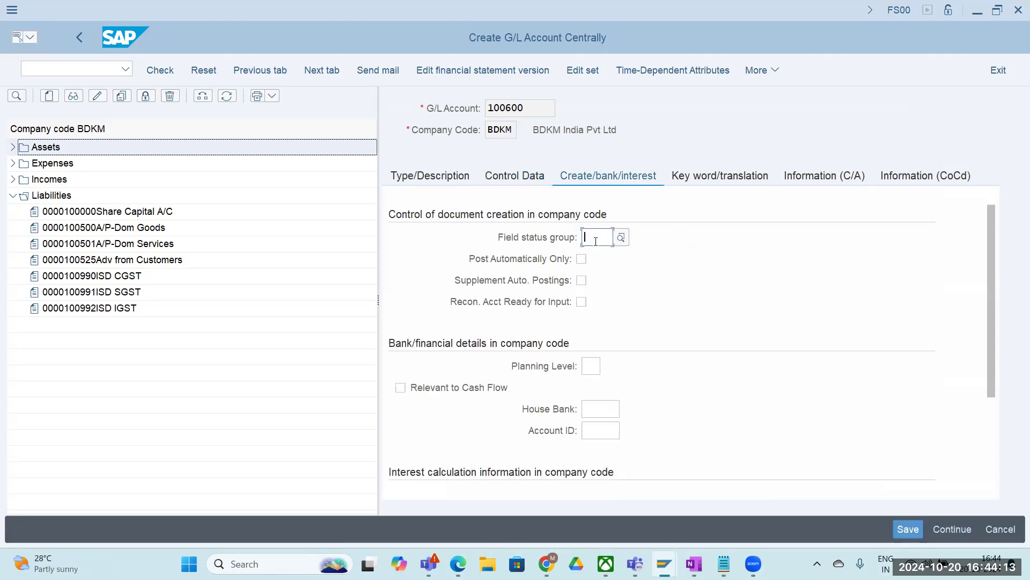
click(595, 238)
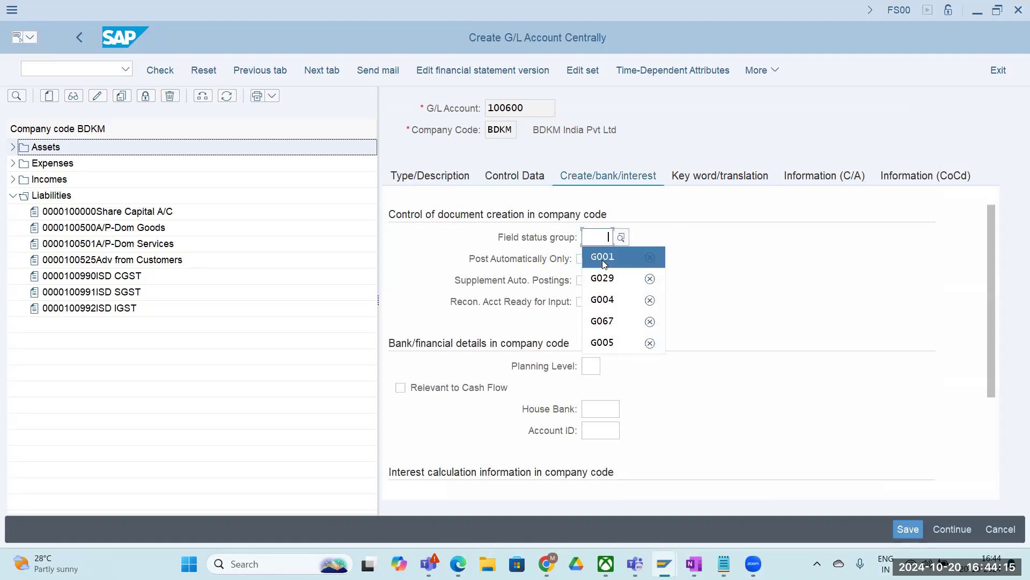
click(602, 260)
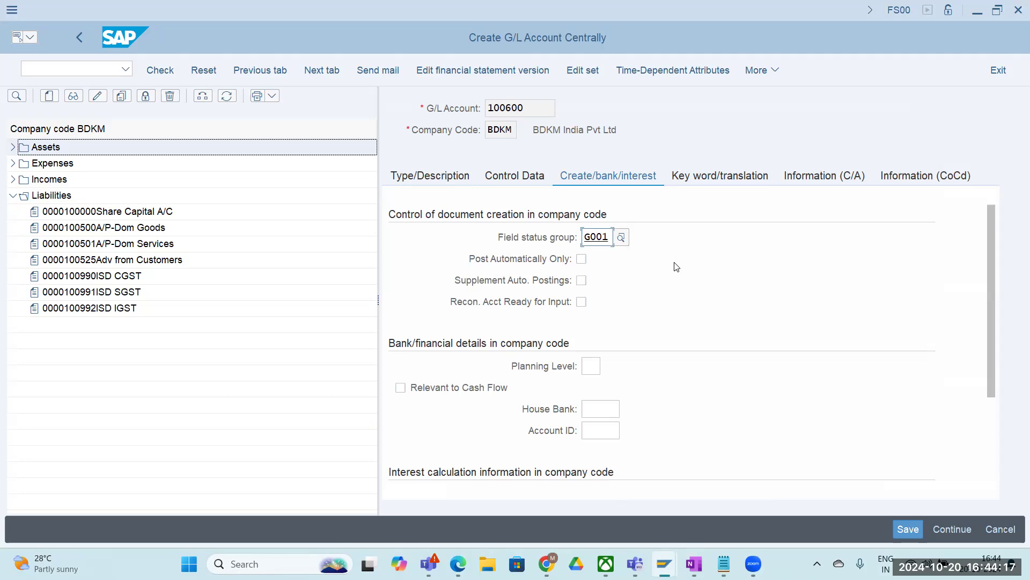
key(Return)
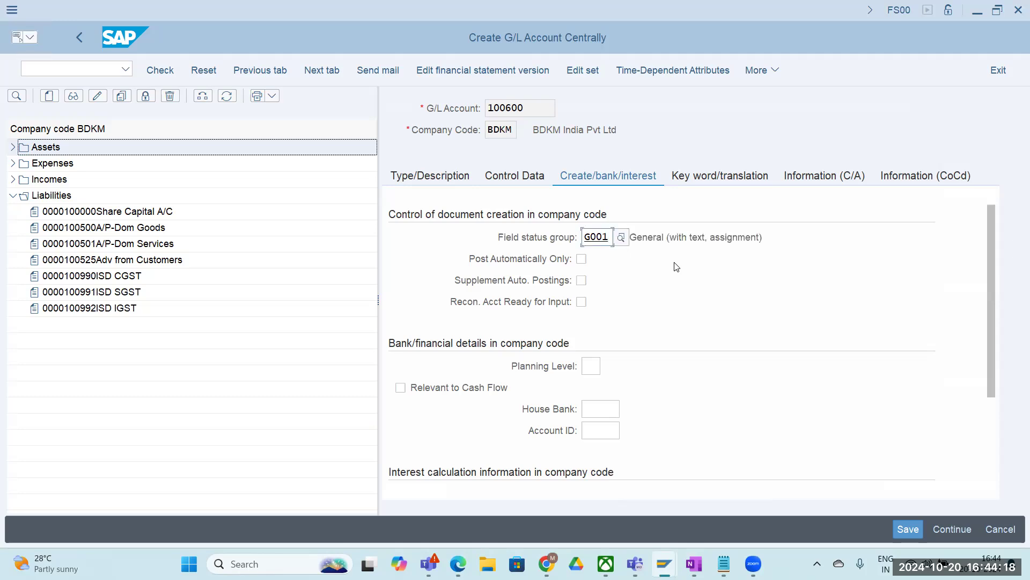
click(901, 529)
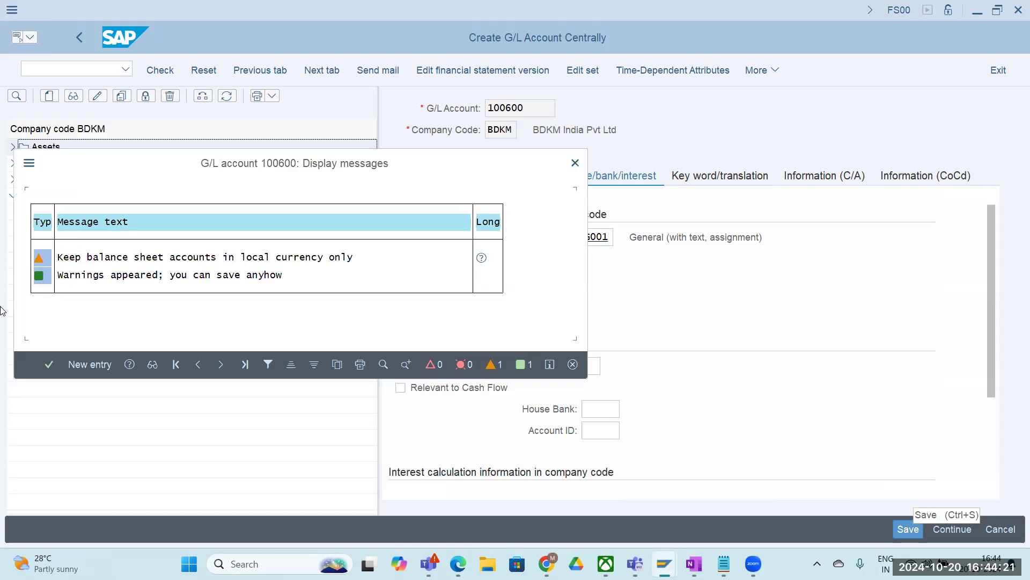
click(51, 366)
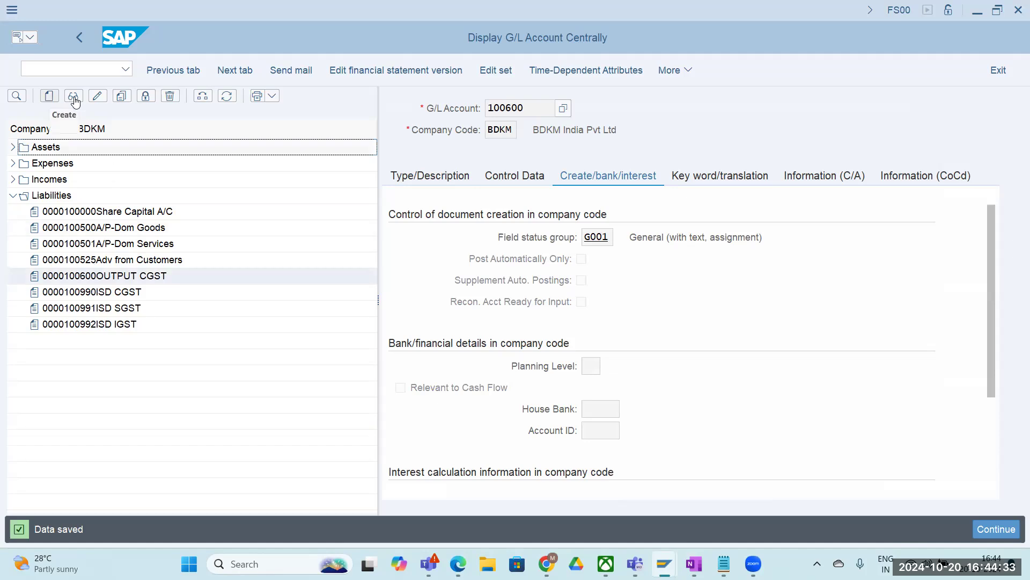
- Copy G/L account 100600 to create account 100601 in company code BDKM
click(97, 102)
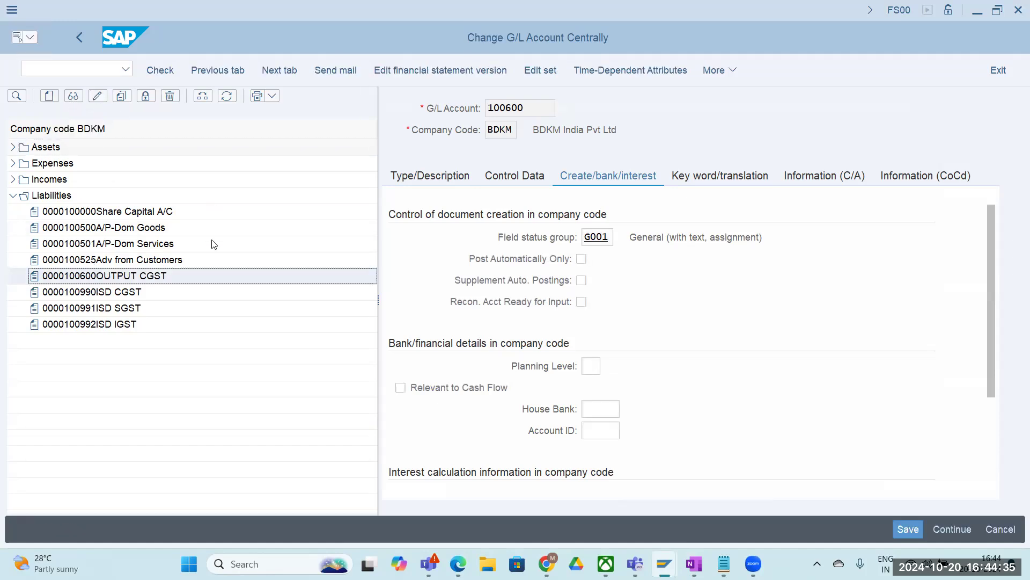
click(121, 97)
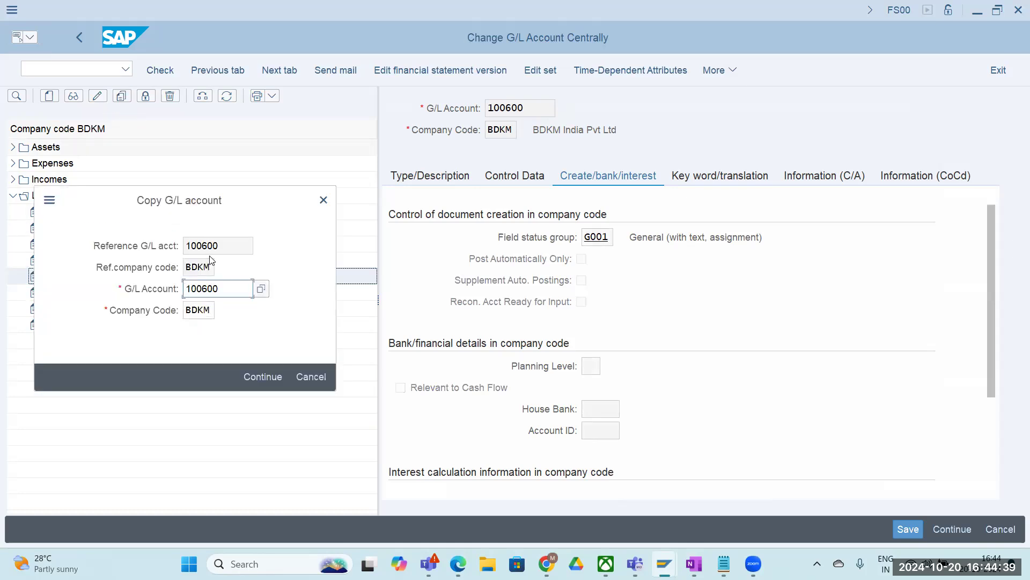
click(229, 284)
key(BackSpace)
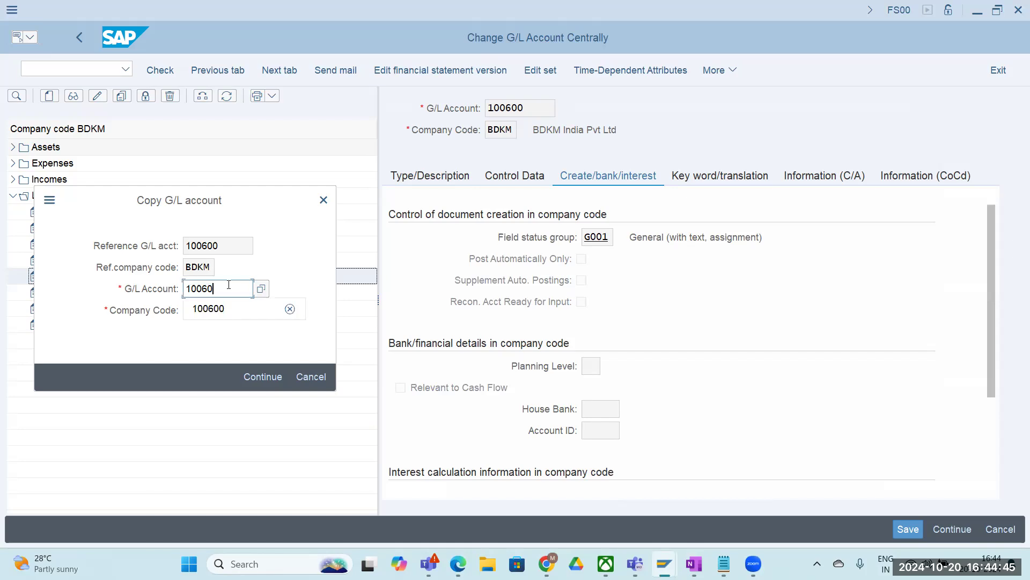
text(1)
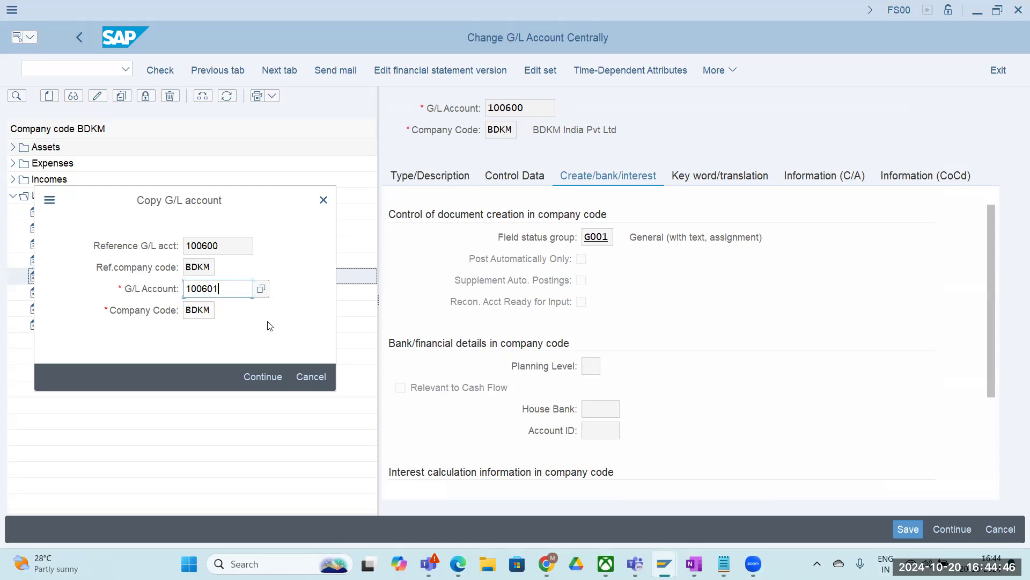
click(270, 376)
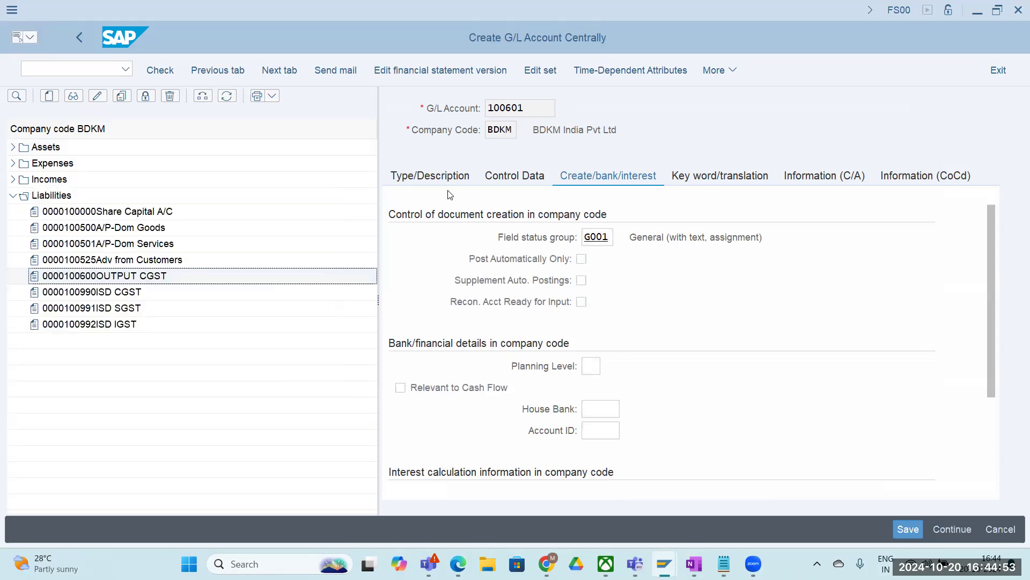
- Change account 100601's short text to OUTPUT SGST and long text to OUTPUT SGST ACCOUNT, and save the account
click(431, 177)
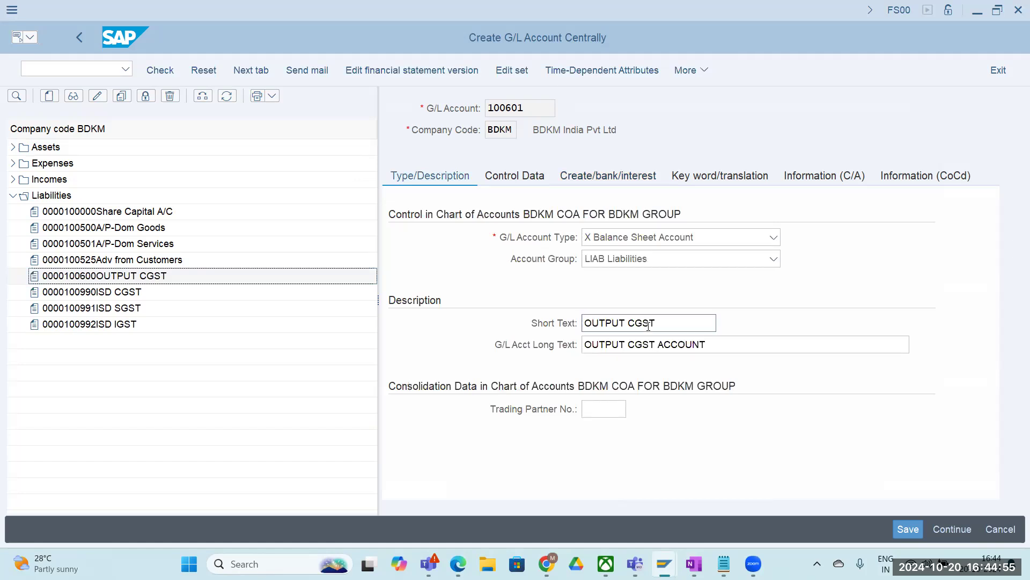
drag(628, 324, 626, 323)
text(S)
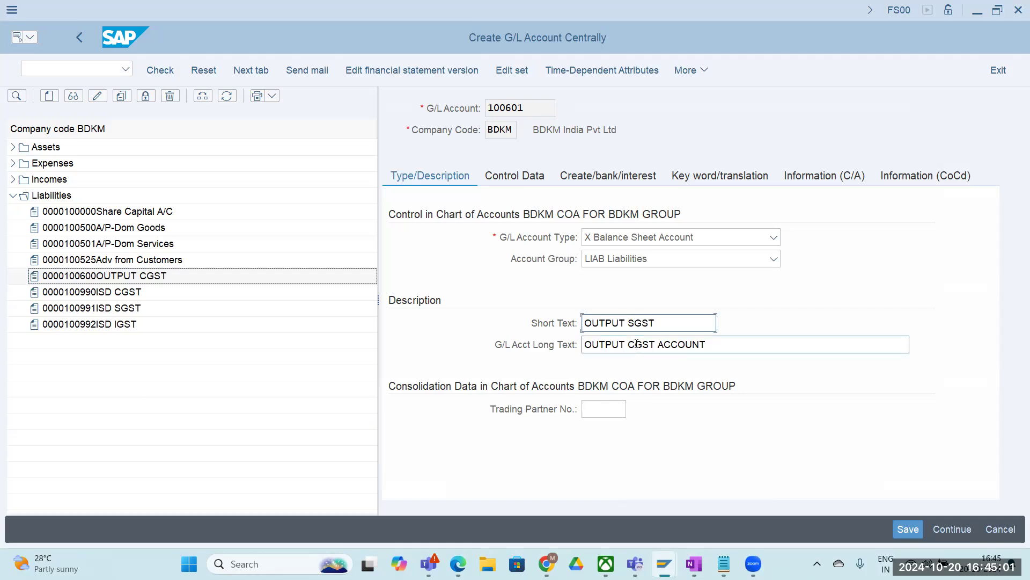
drag(633, 344, 629, 344)
text(S)
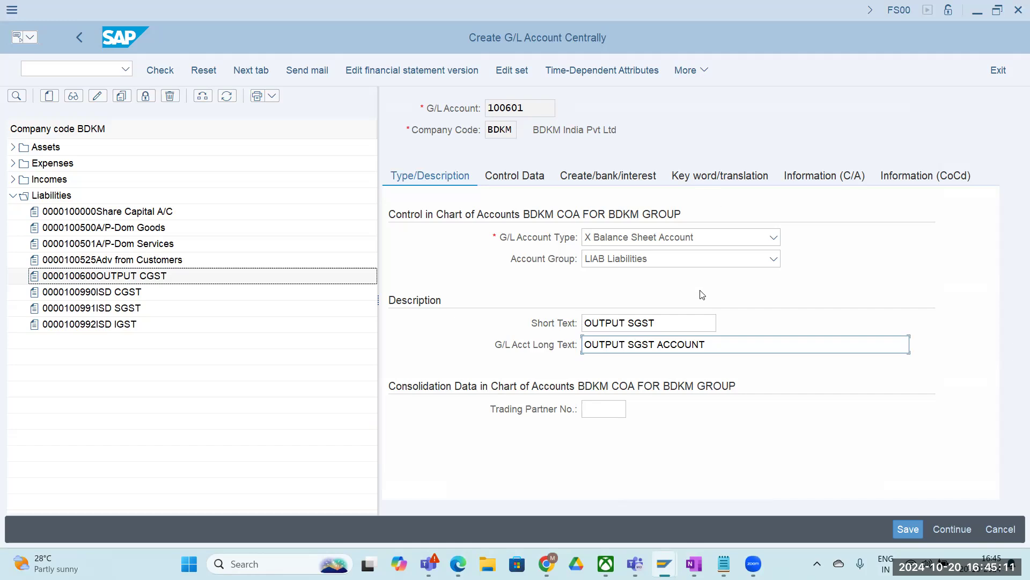
key(Return)
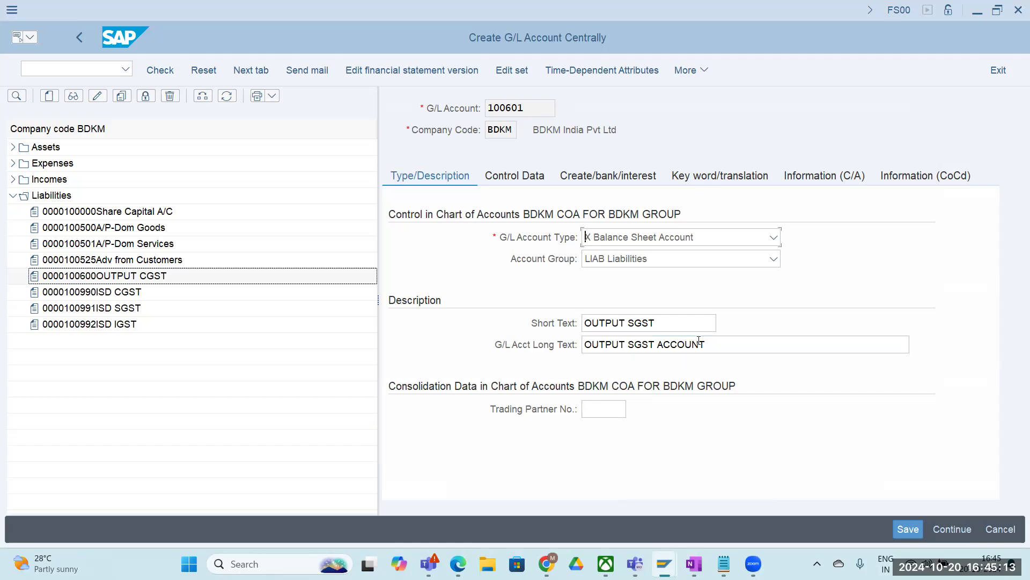
click(909, 529)
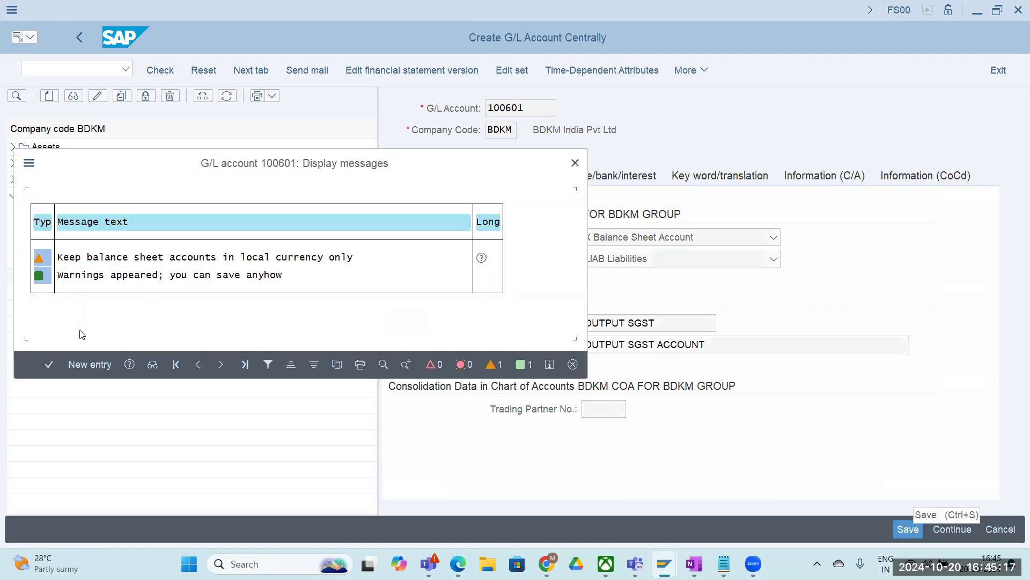
click(50, 365)
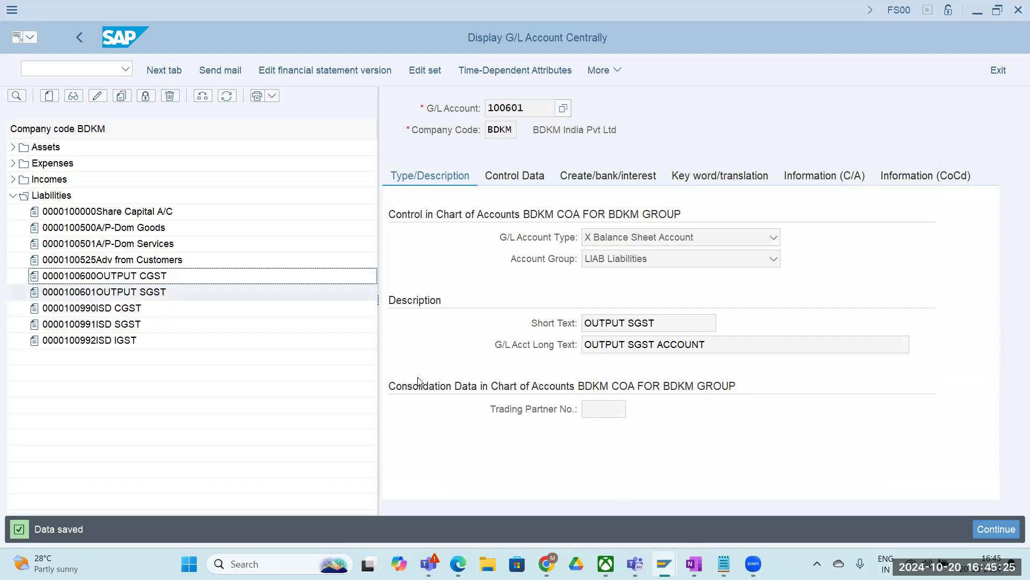
- Check the next output tax account in the OneNote list and copy G/L account 100601 to 100602 in SAP for company code BDKM
click(694, 563)
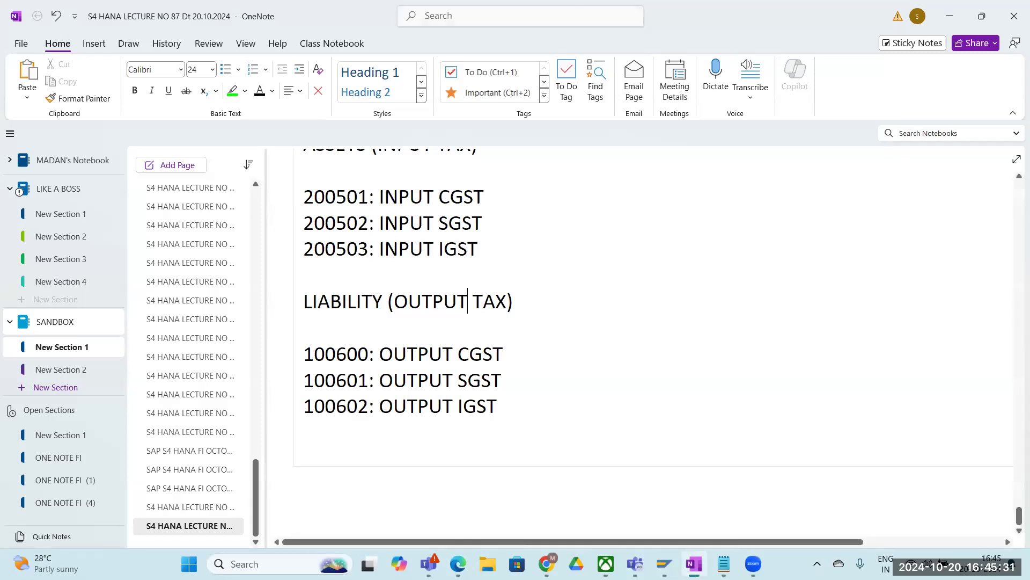
click(673, 507)
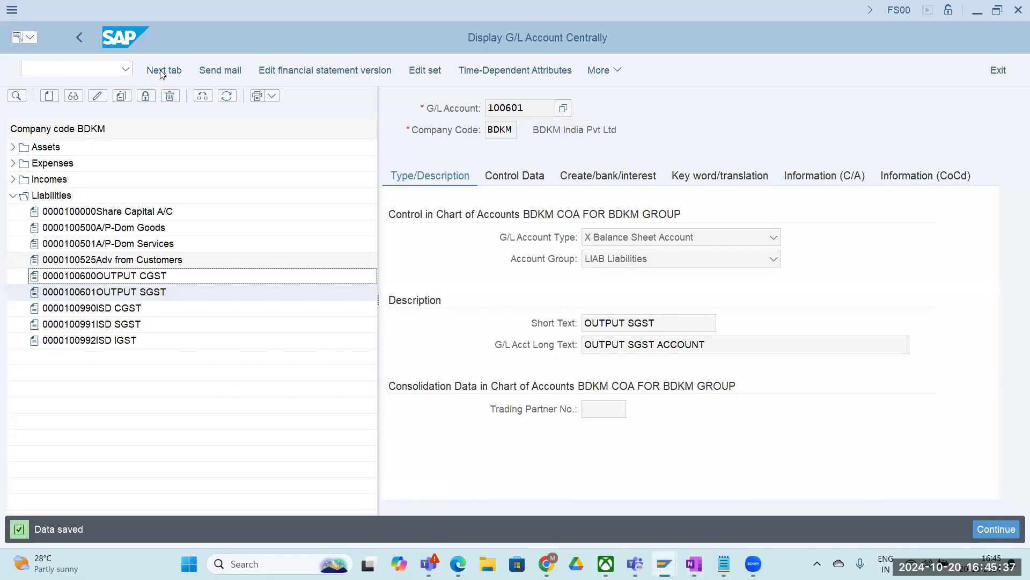
click(123, 101)
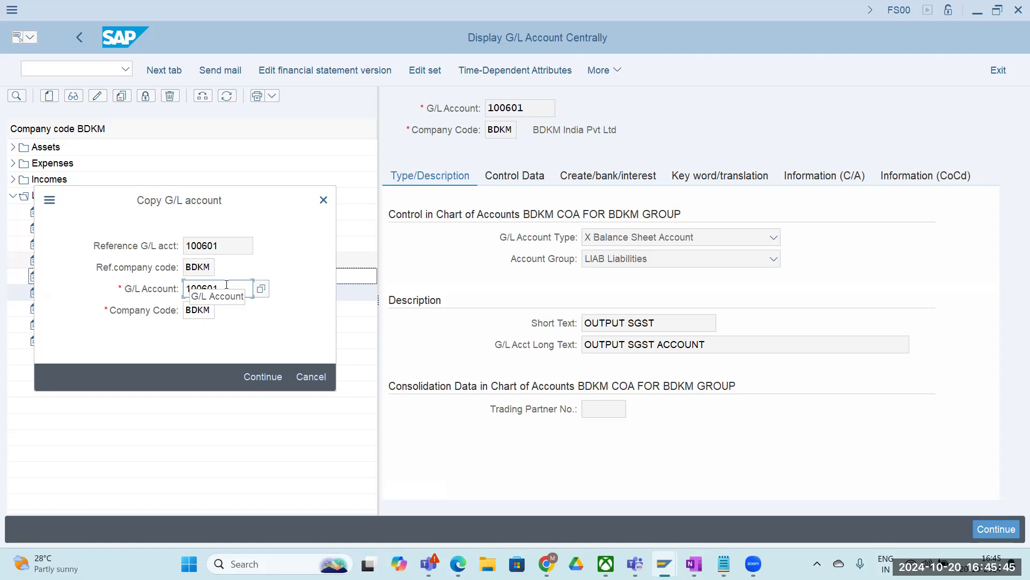
click(226, 285)
key(BackSpace)
text(2)
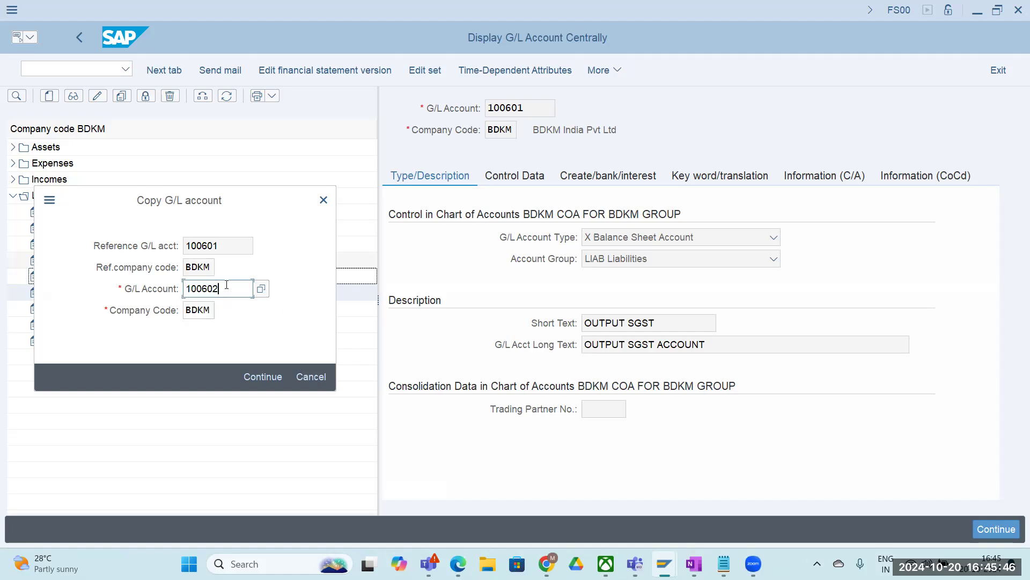
click(259, 375)
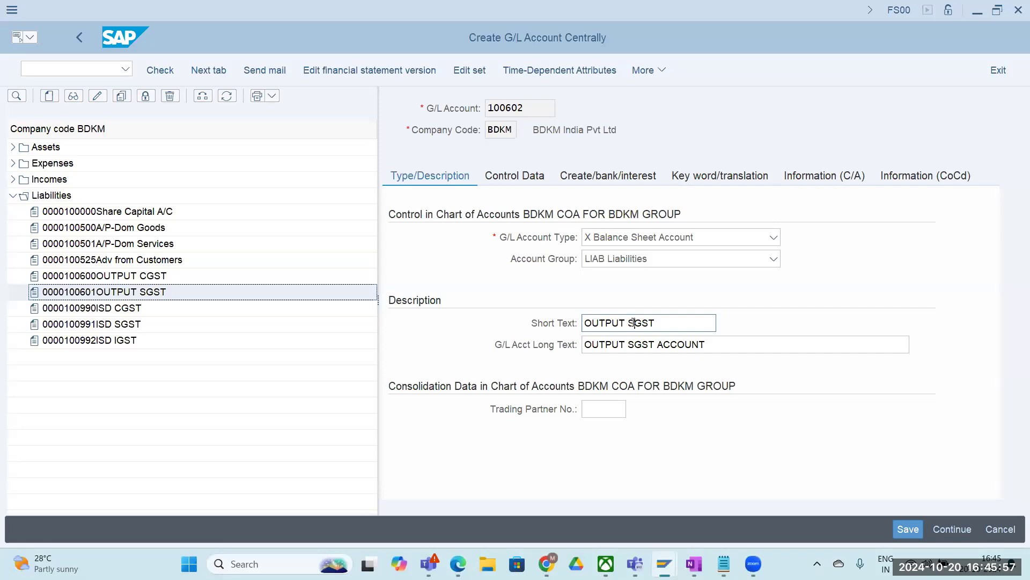
- Change account 100602's short text to OUTPUT IGST and its long text to OUTPUT IGST ACCOUNT
drag(634, 322, 629, 323)
text(I)
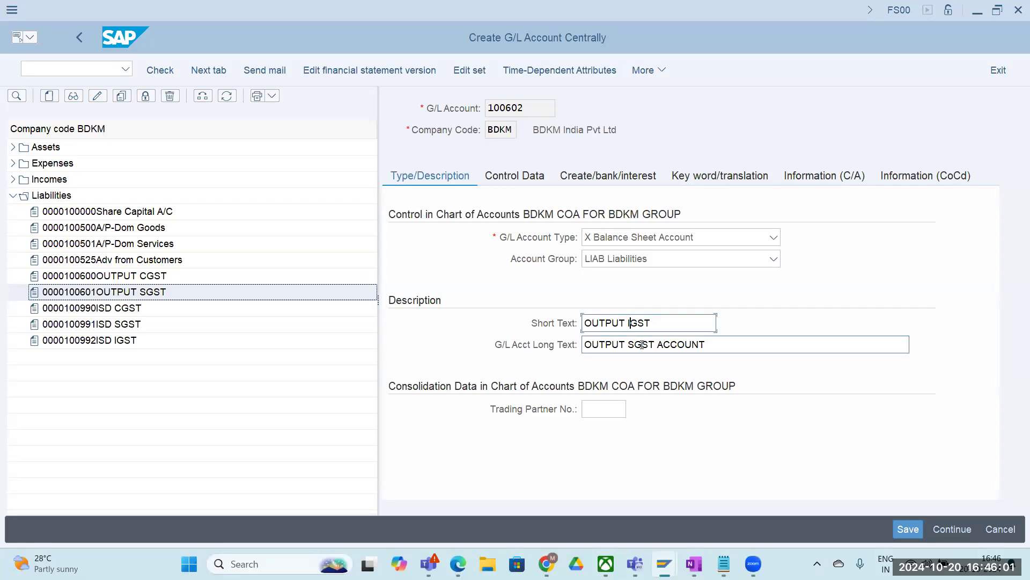
click(633, 346)
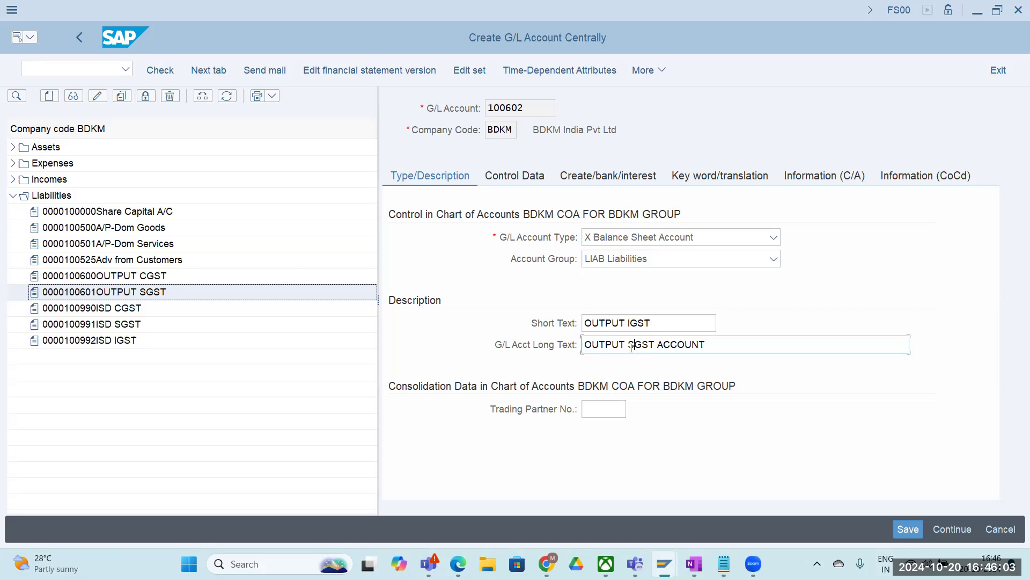
key(shift+Left)
text(I)
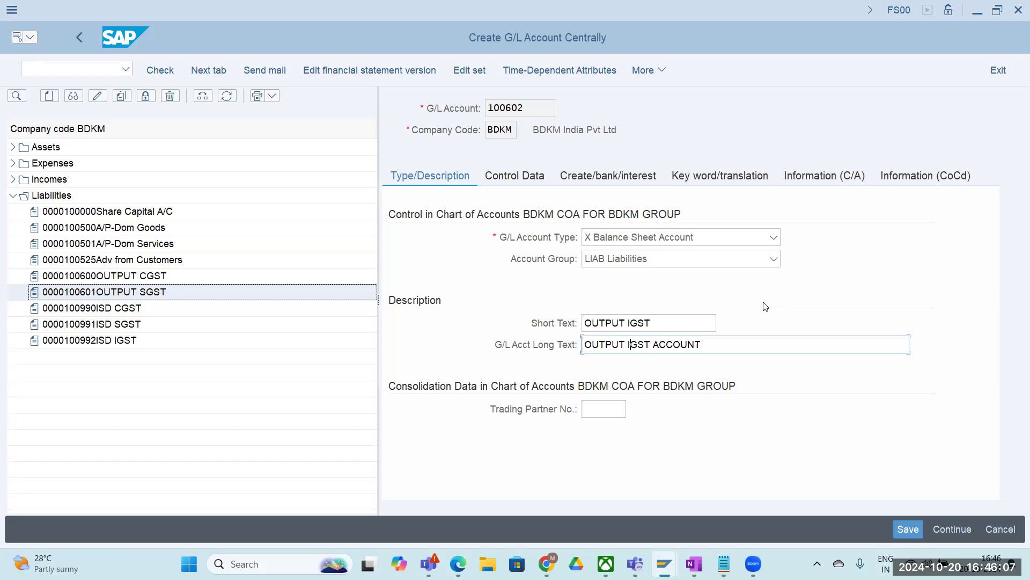
key(Return)
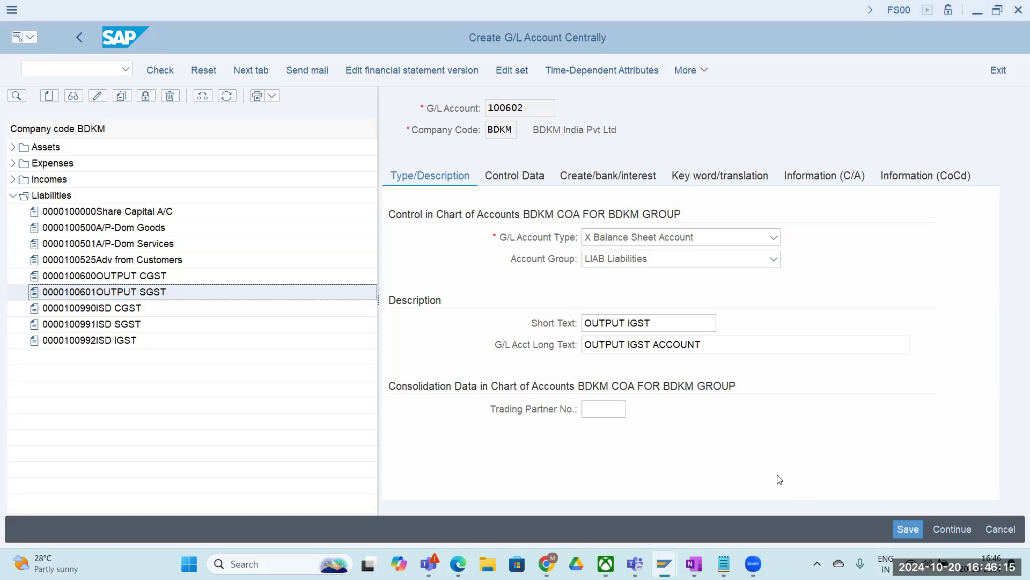
- Save G/L account 100602 and review the input and output tax accounts under Assets and Liabilities in the account tree
click(908, 530)
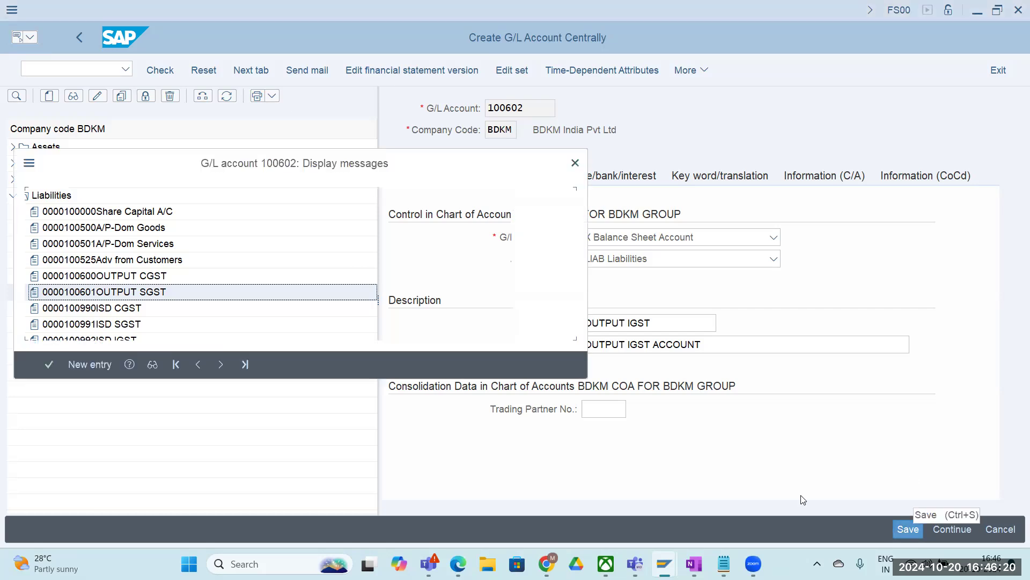
click(49, 365)
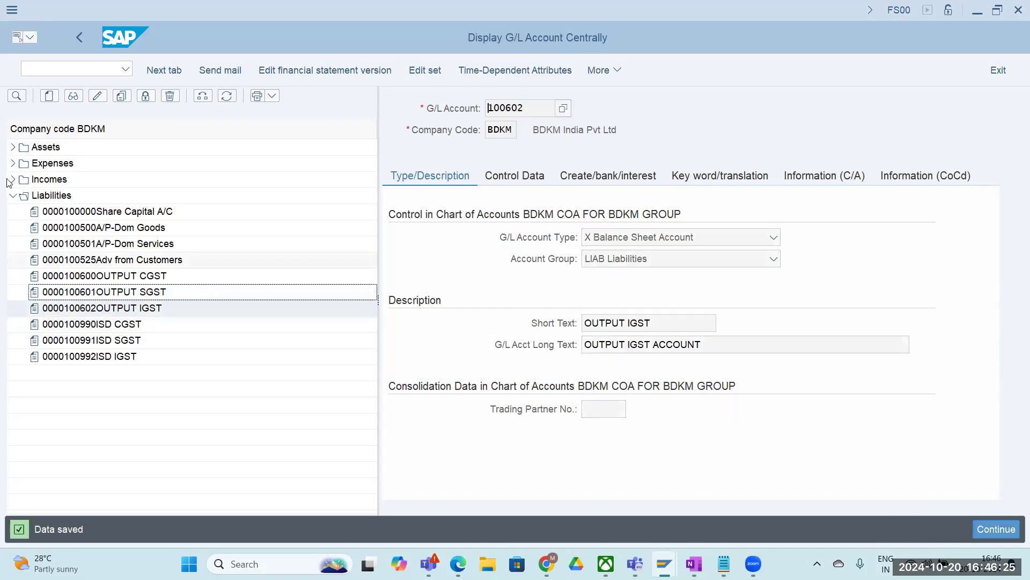
click(13, 148)
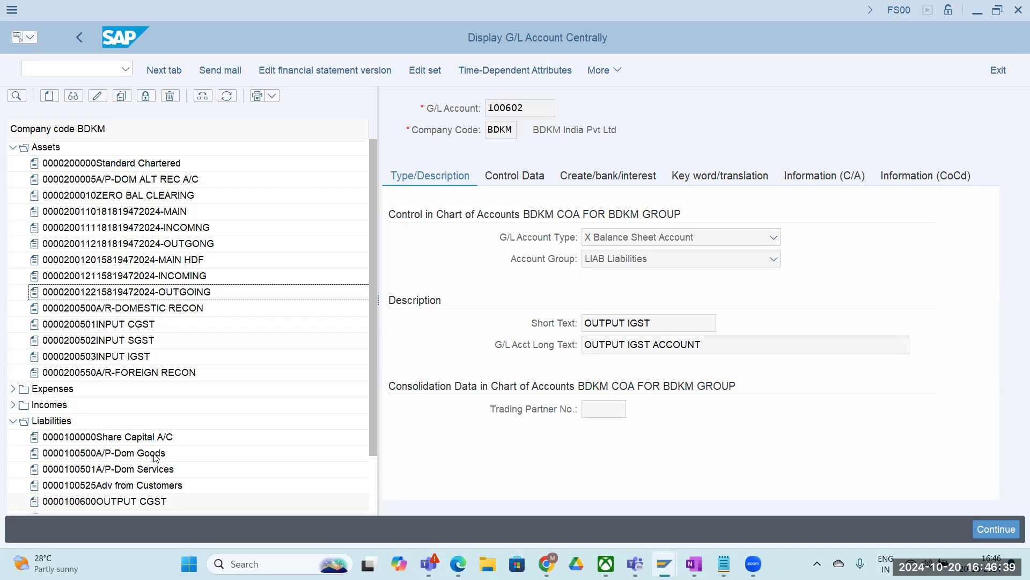
scroll(134, 433, down, 2)
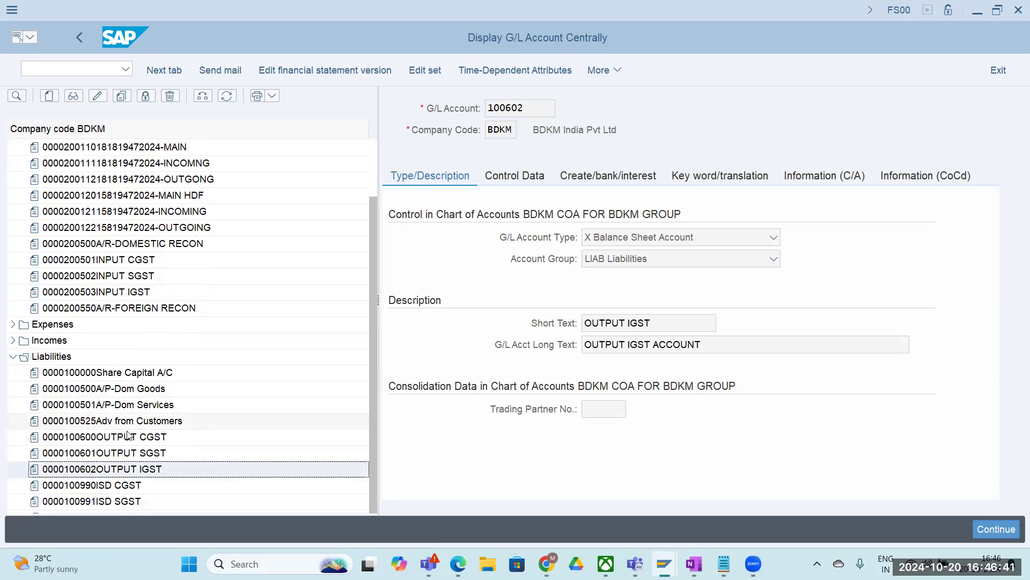
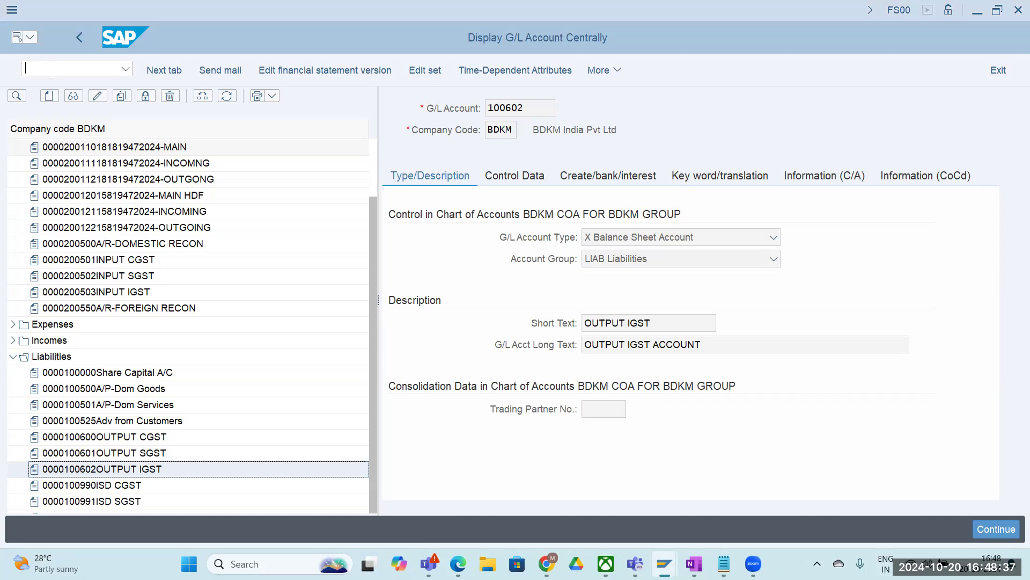
- Open transaction OB40 and open the INPUT CGST (FI1) procedure's account assignment for chart of accounts BDKM
text(/NOB40)
key(Return)
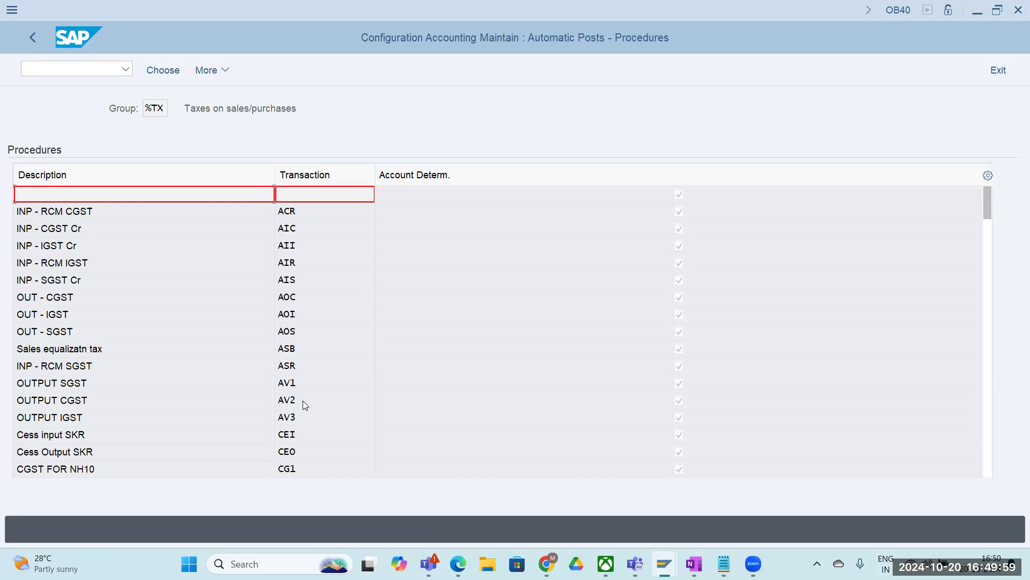
scroll(301, 387, down, 3)
scroll(301, 383, down, 7)
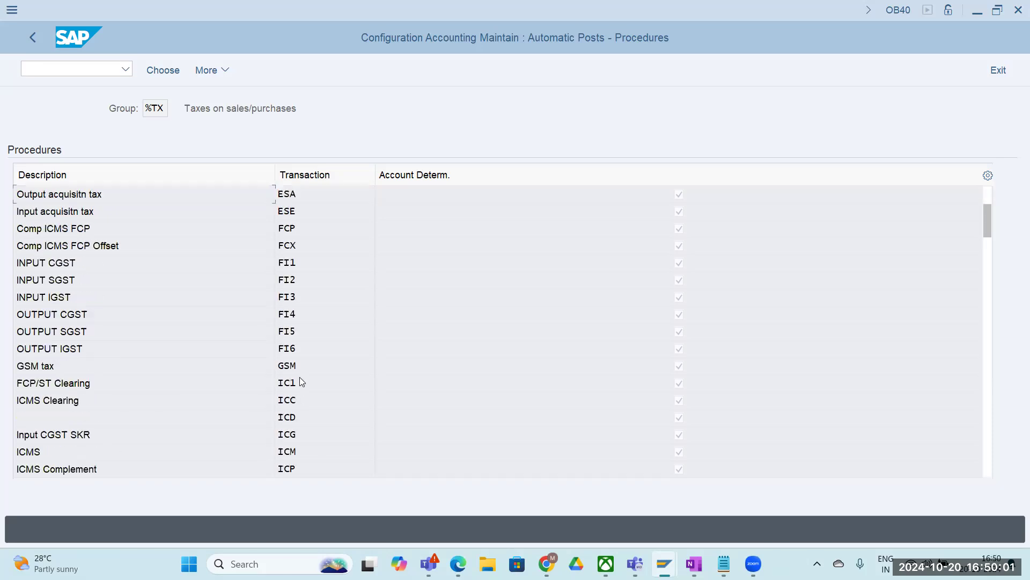
scroll(301, 381, down, 12)
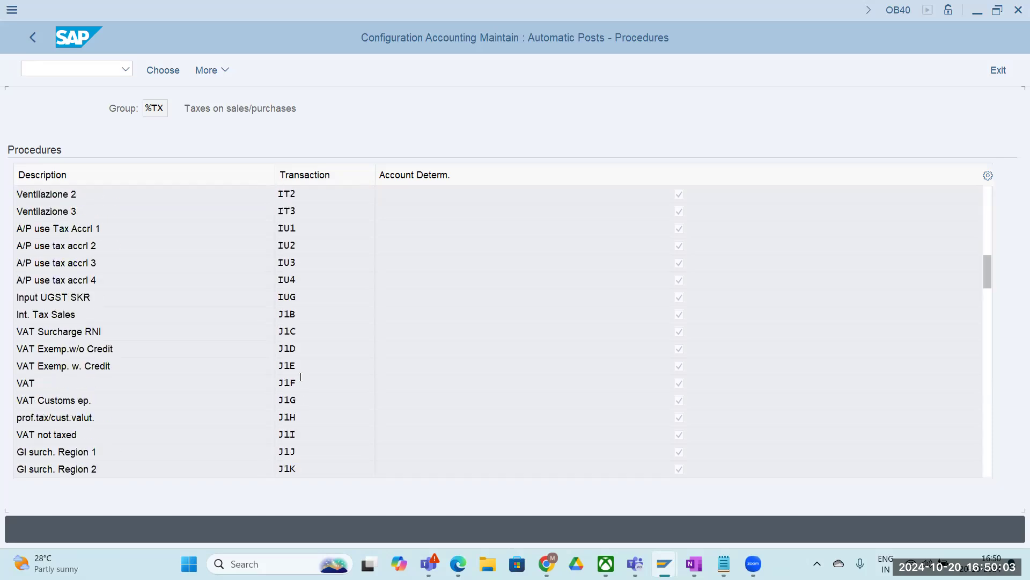
scroll(299, 380, down, 7)
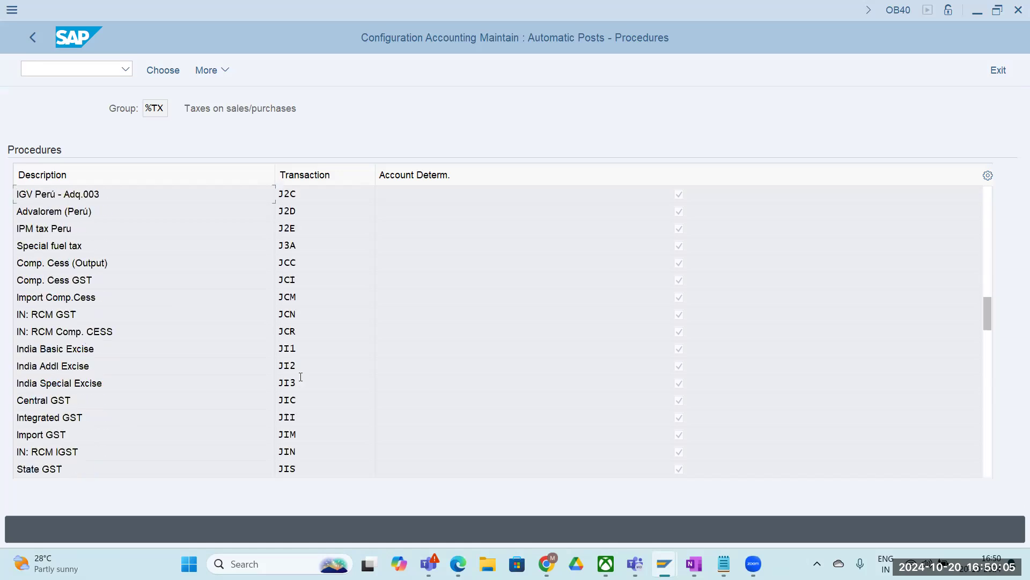
scroll(302, 377, down, 3)
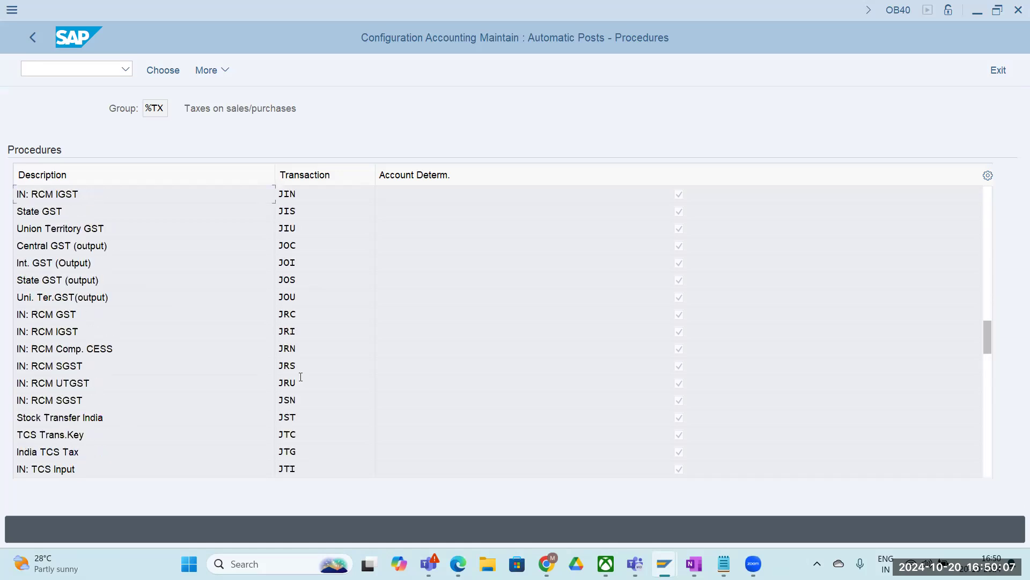
scroll(300, 365, up, 9)
scroll(302, 354, up, 7)
scroll(301, 355, up, 3)
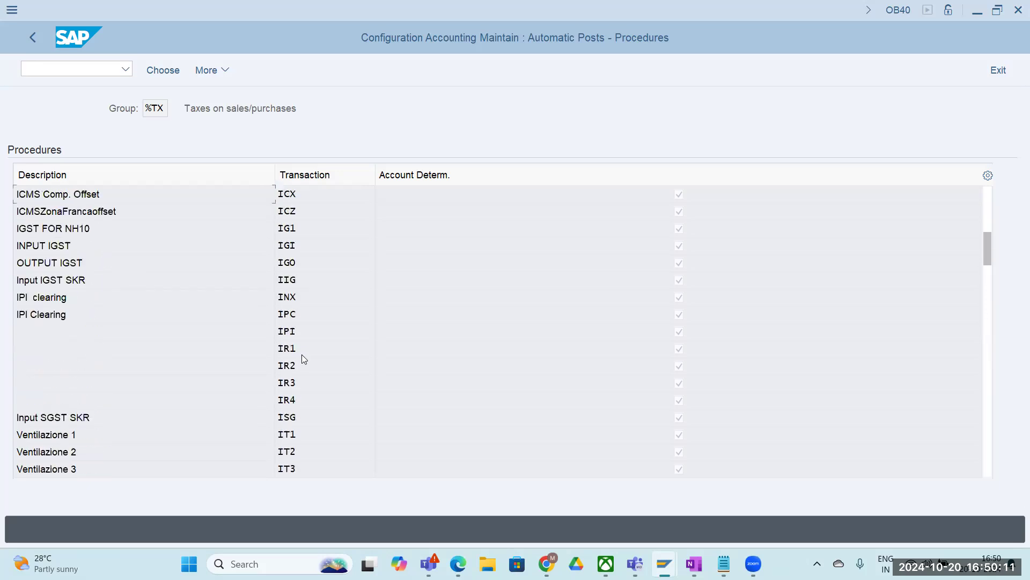
scroll(302, 359, up, 6)
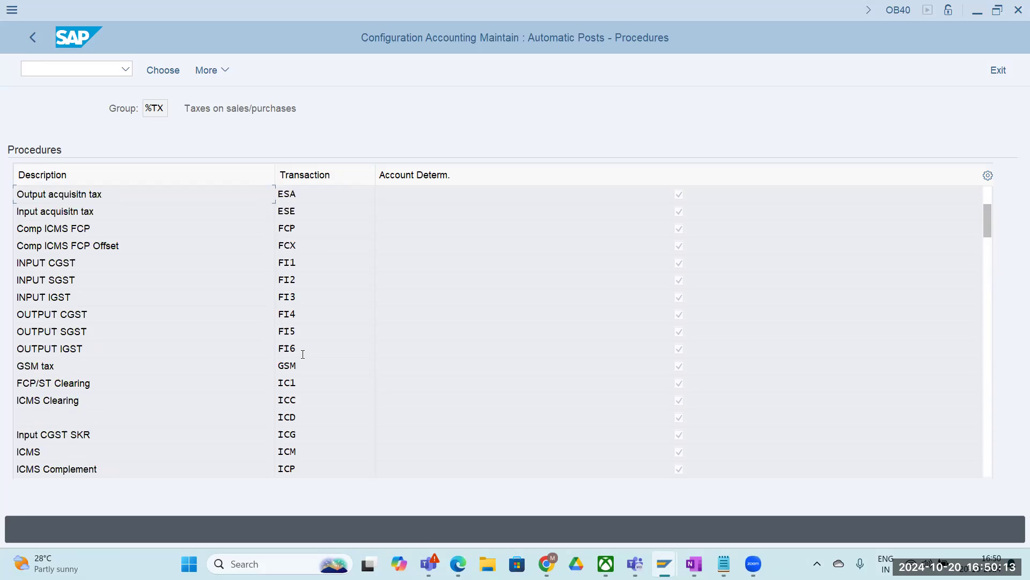
scroll(302, 352, up, 1)
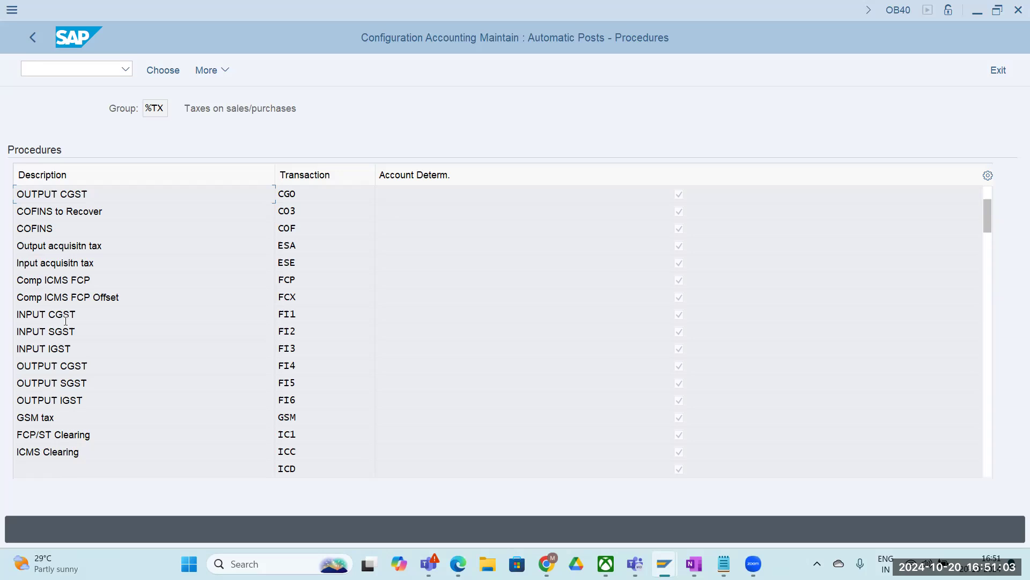
double_click(286, 314)
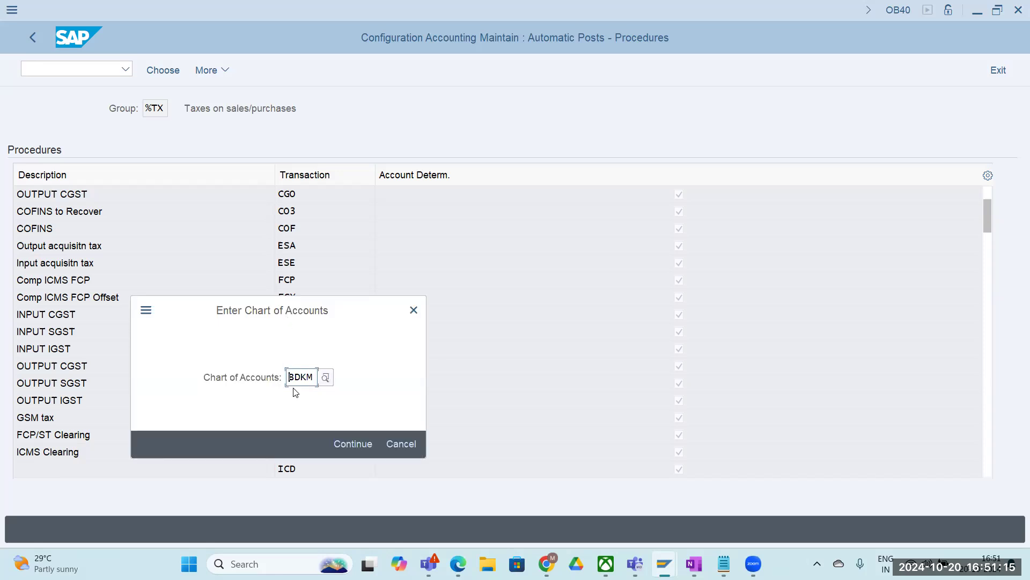
click(353, 443)
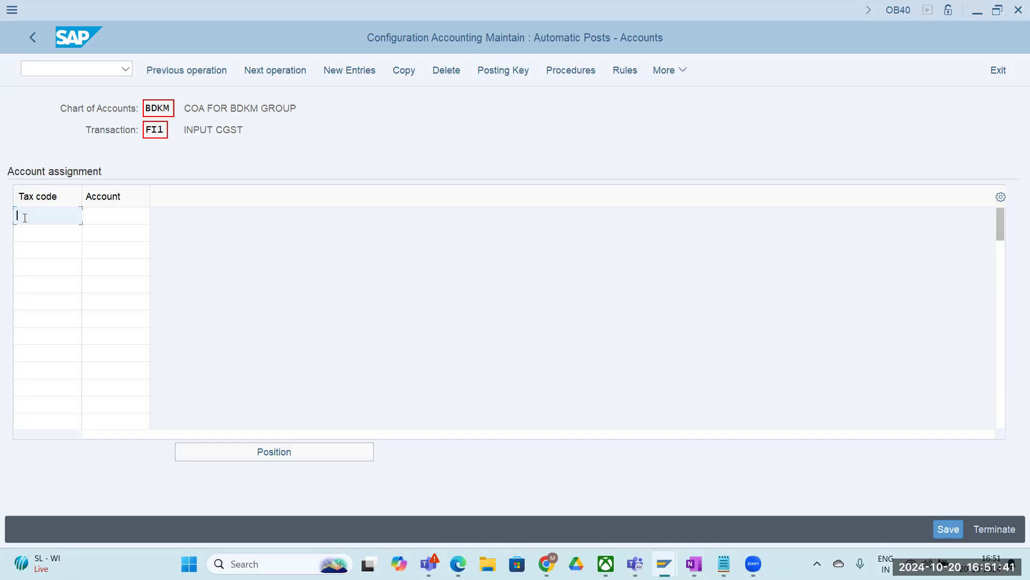
- Check the list of available tax codes and enter tax code V1 in the first row of the INPUT CGST assignment
text(V)
key(BackSpace)
key(F4)
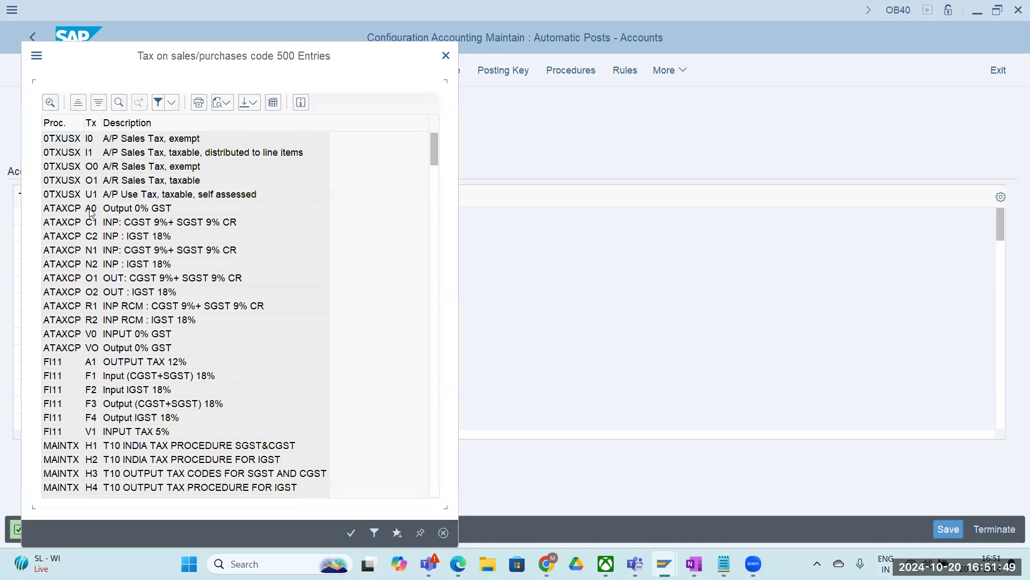
click(446, 57)
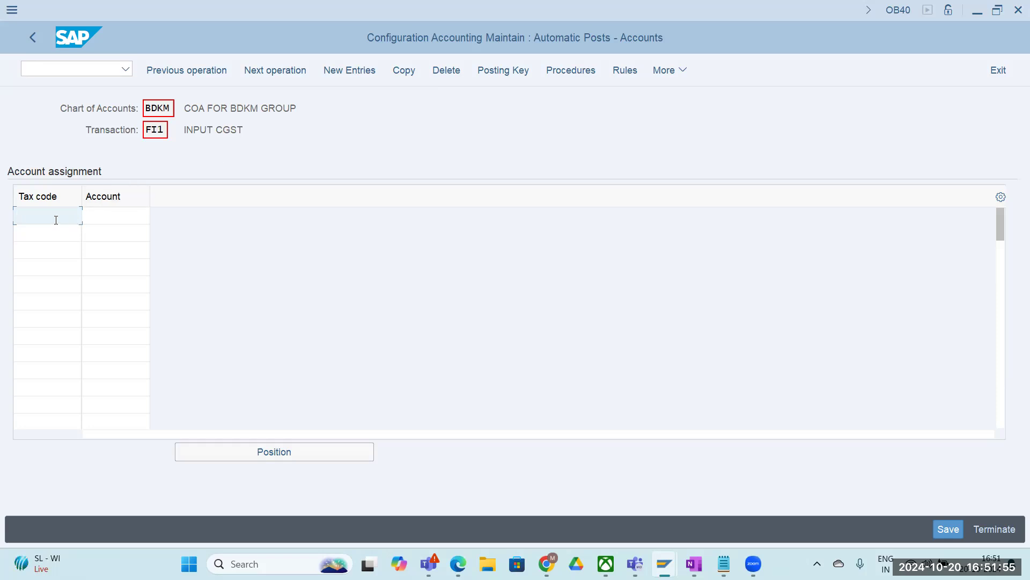
text(V1)
- Assign input CGST account 200501 from the OneNote list to tax code V1 and save it under customizing request A4HK901004
mouse_move(694, 563)
click(634, 479)
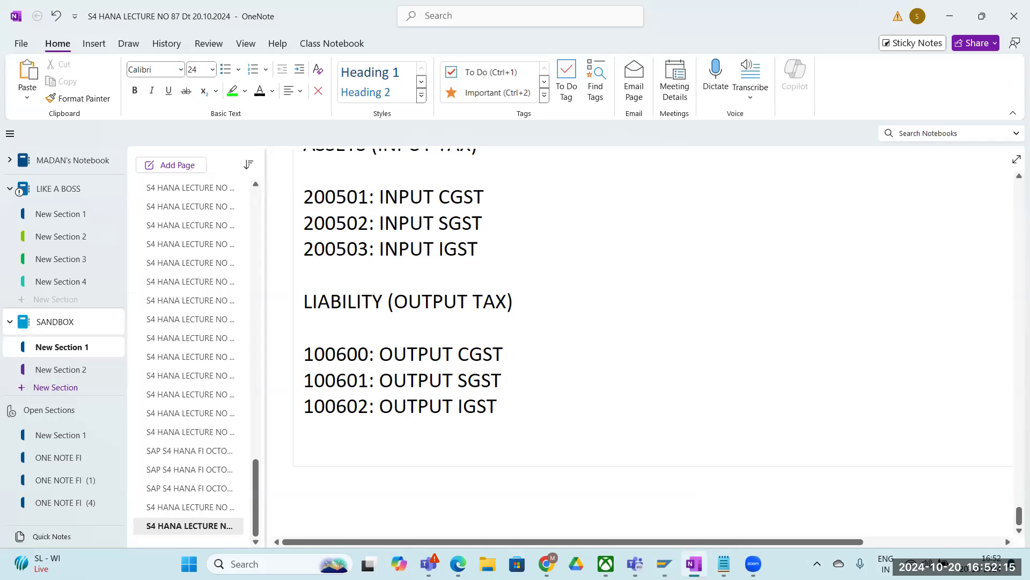
mouse_move(694, 564)
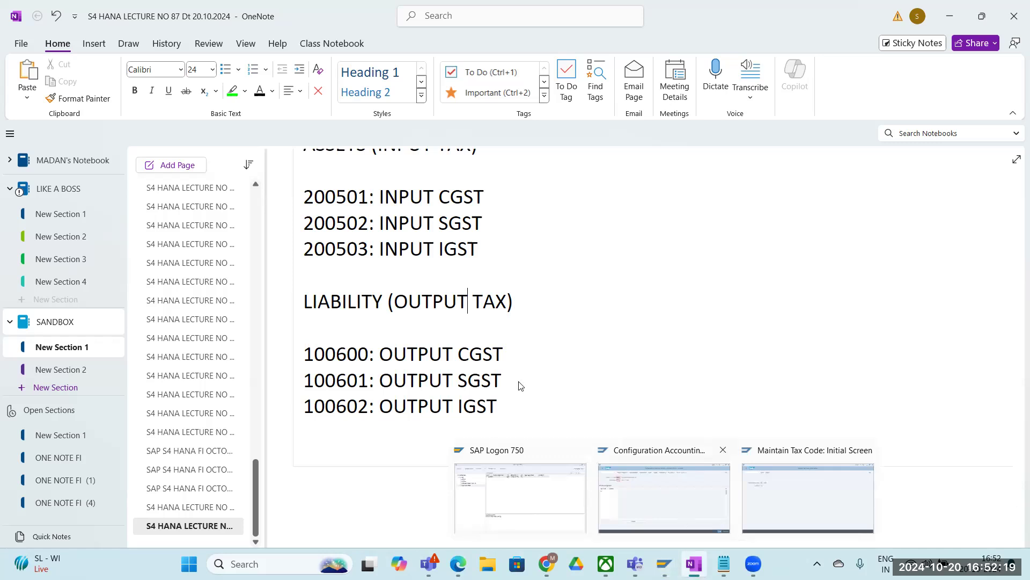
click(111, 216)
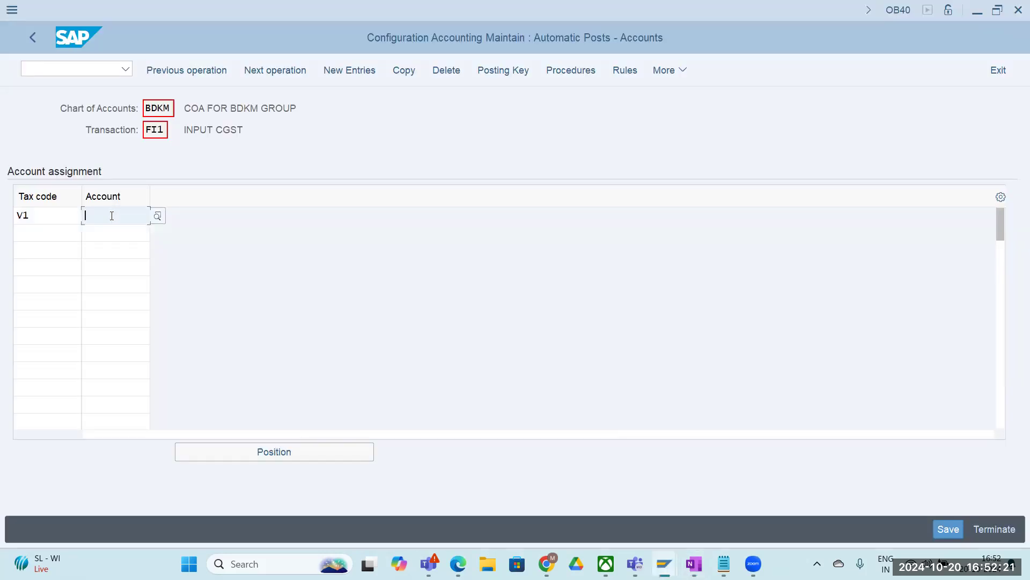
text(200501)
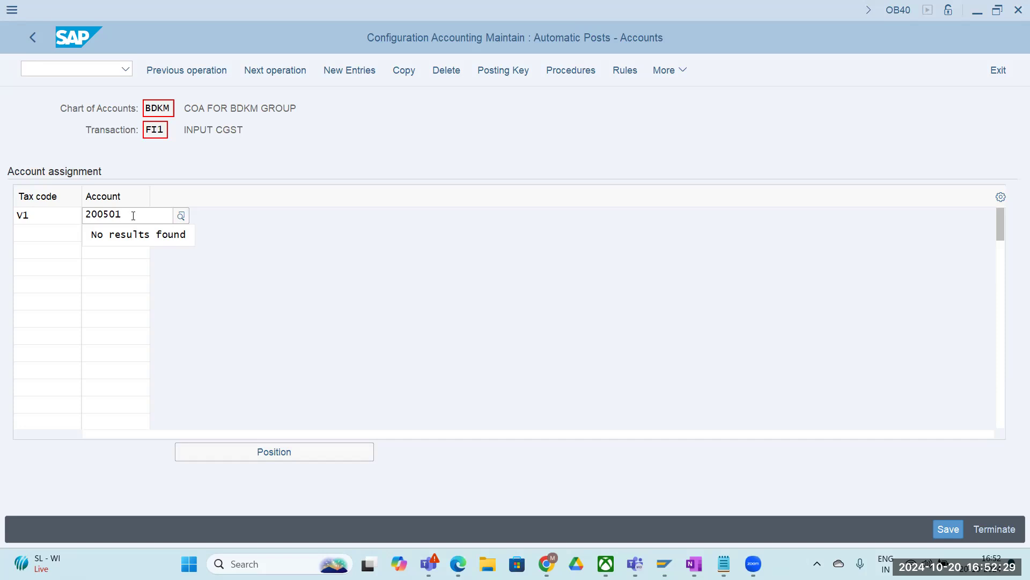
key(F4)
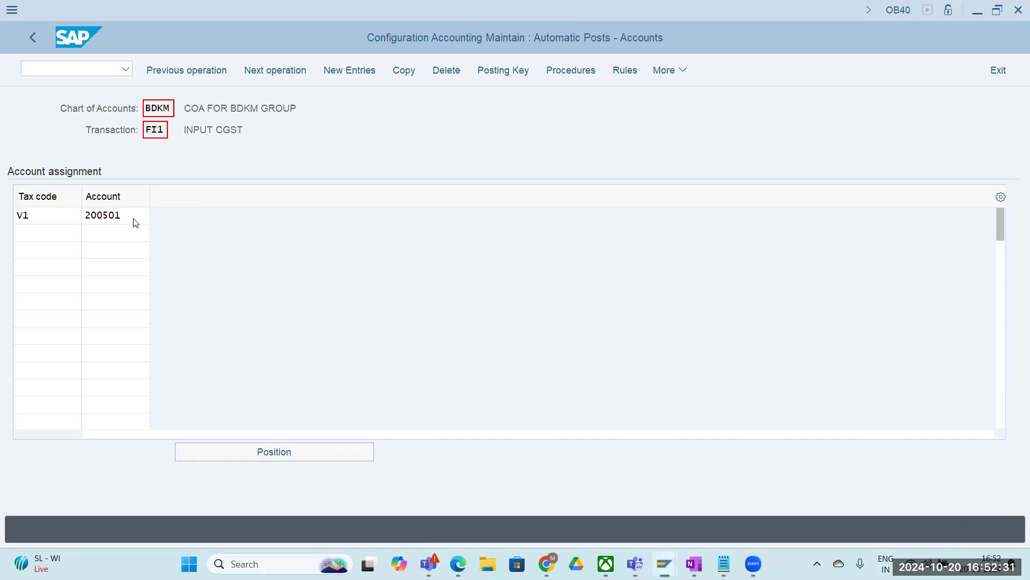
click(299, 463)
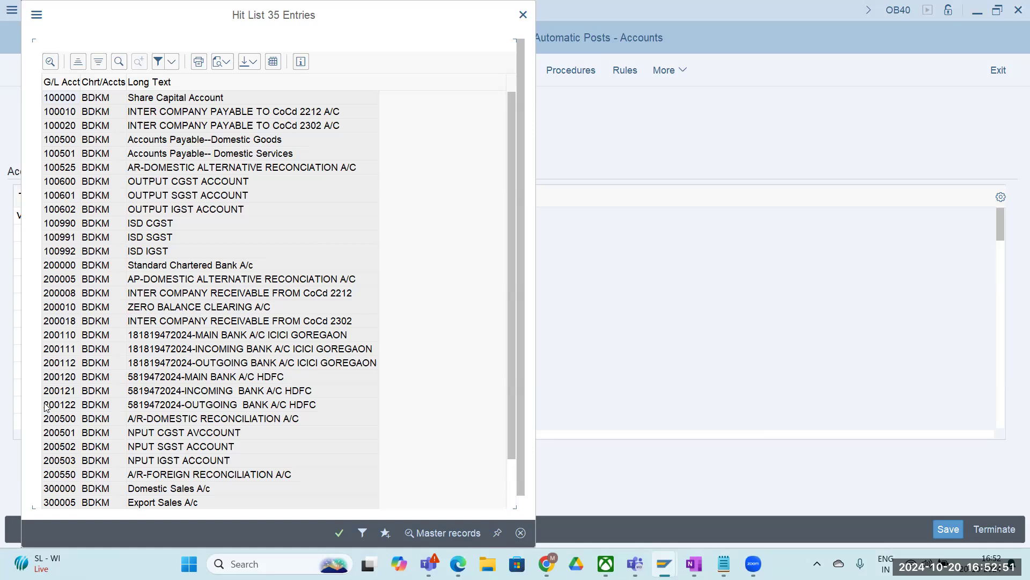
double_click(47, 436)
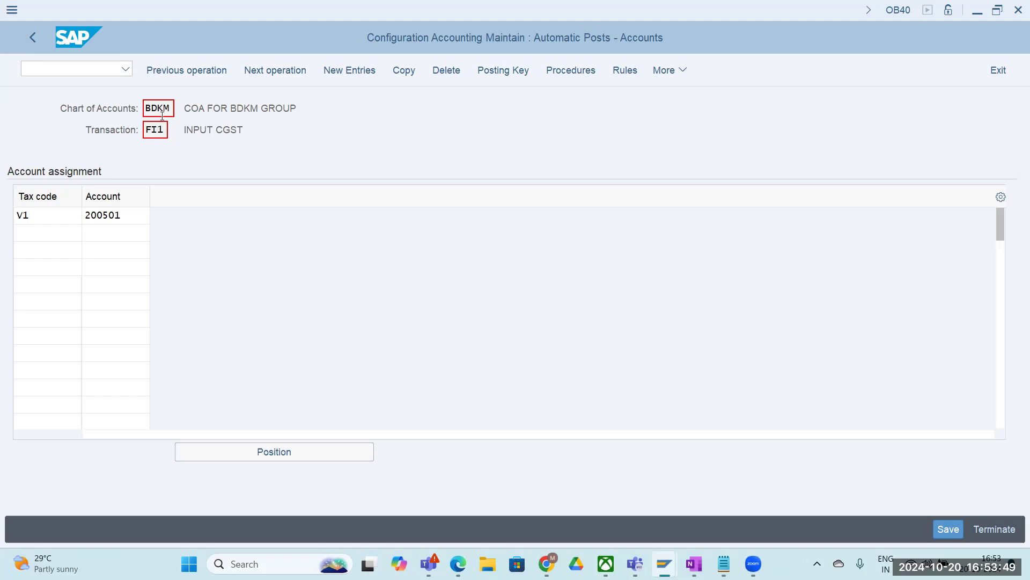
click(948, 529)
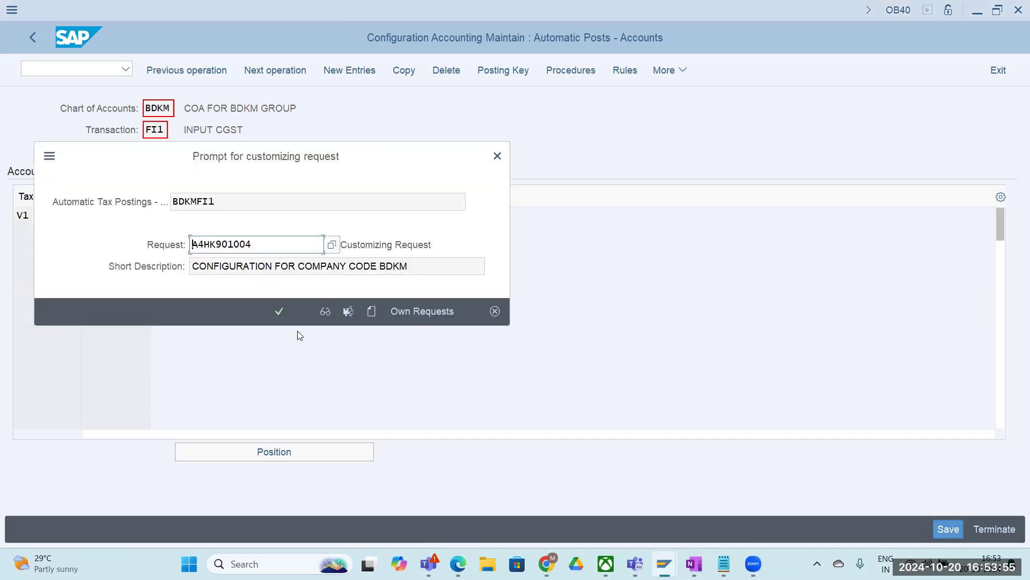
click(278, 311)
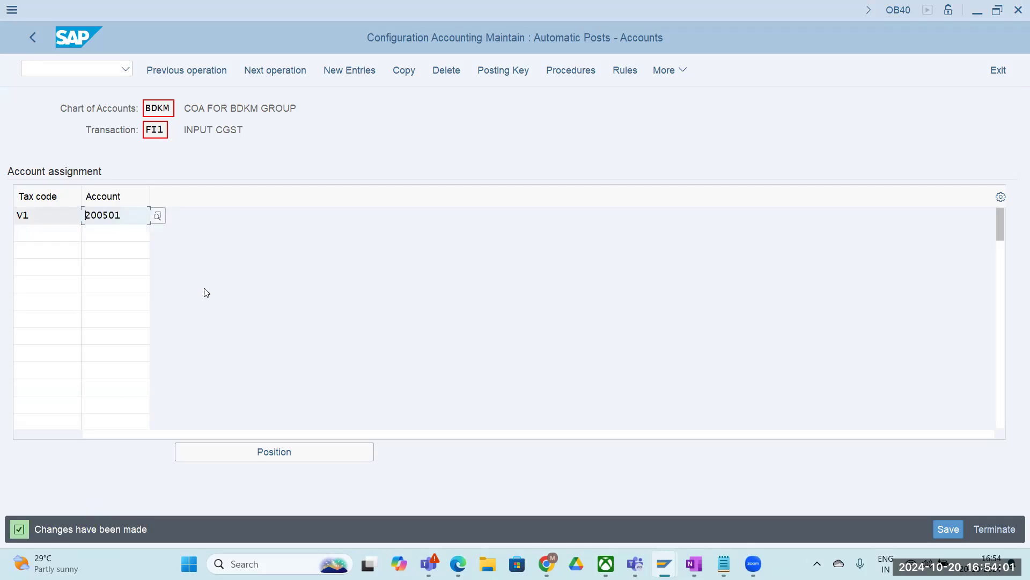
click(165, 132)
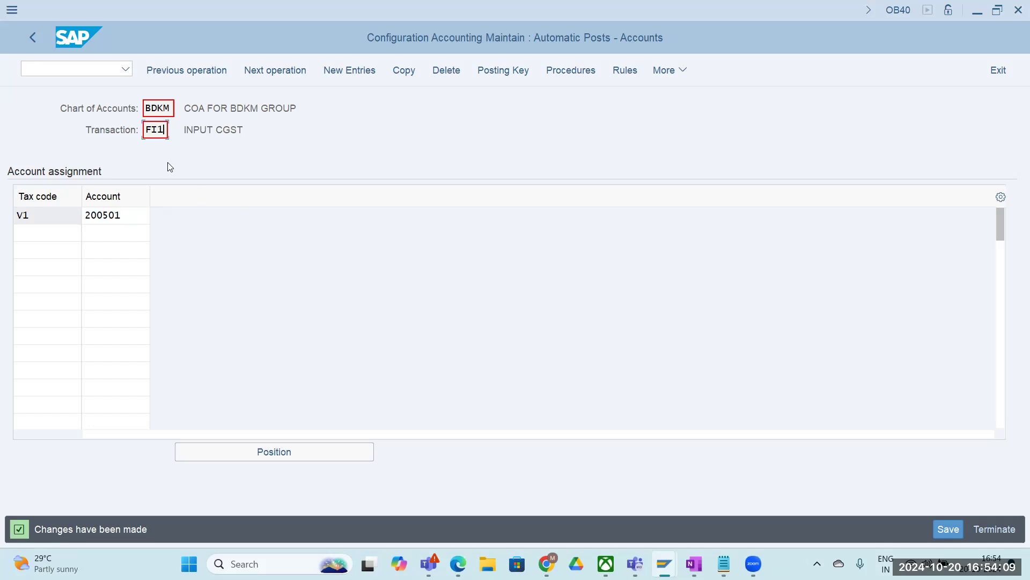
click(278, 69)
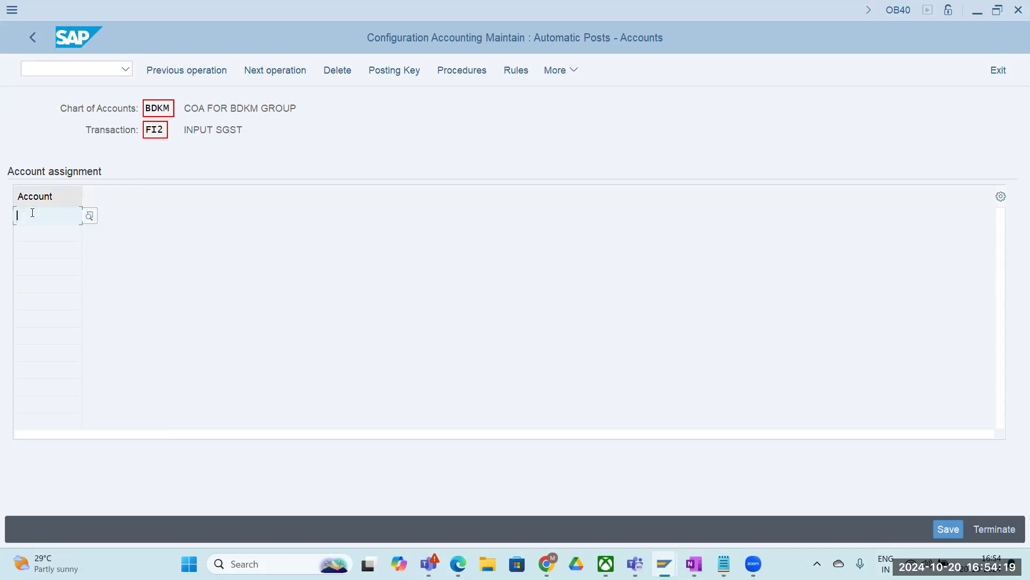
text(F)
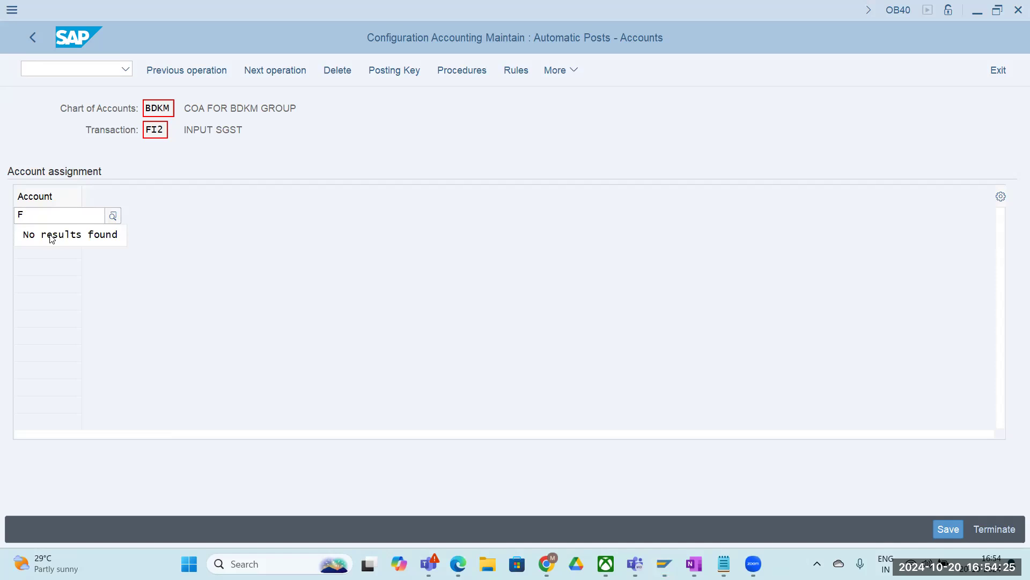
text(I2)
click(126, 305)
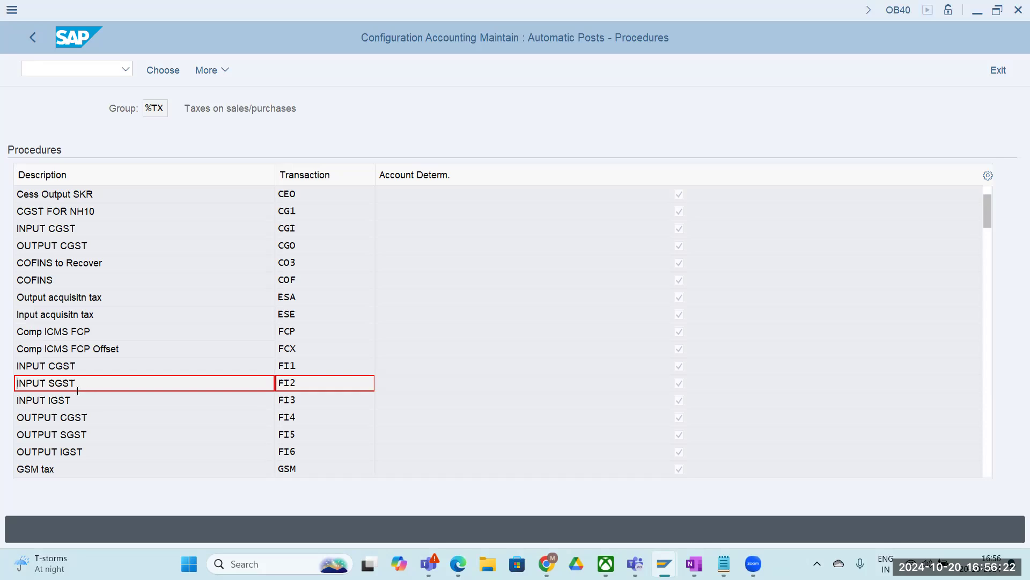
- Open the INPUT SGST (FI2) procedure, set its rule to determine accounts by tax code, and save it under customizing request A4HK901004
double_click(290, 387)
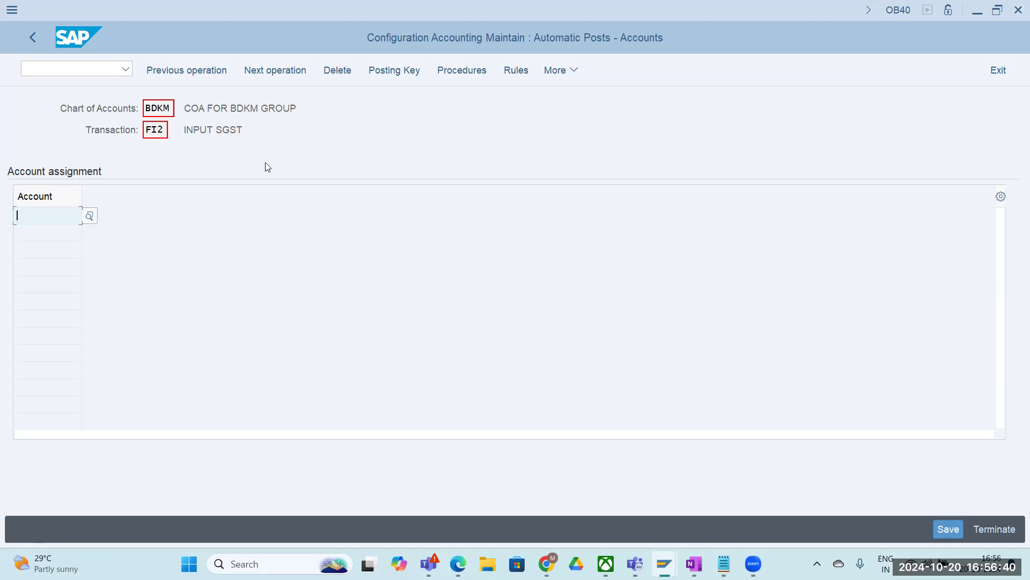
click(523, 71)
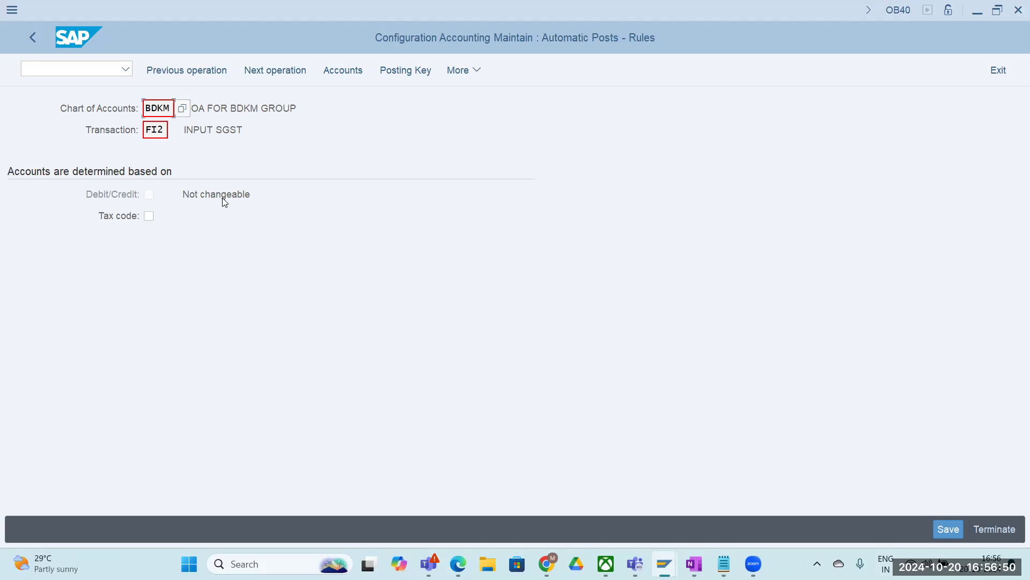
click(150, 219)
click(947, 526)
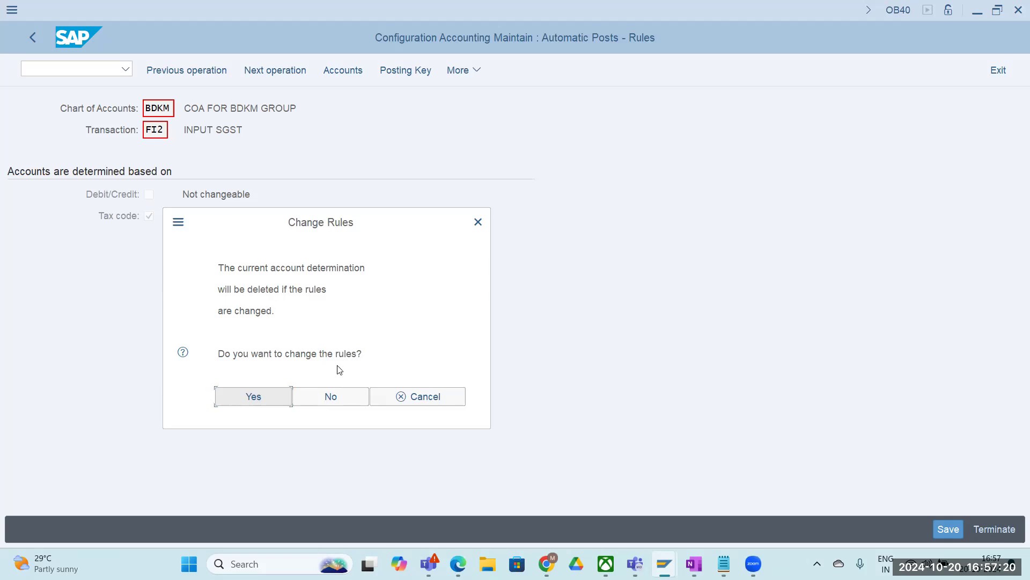
click(272, 399)
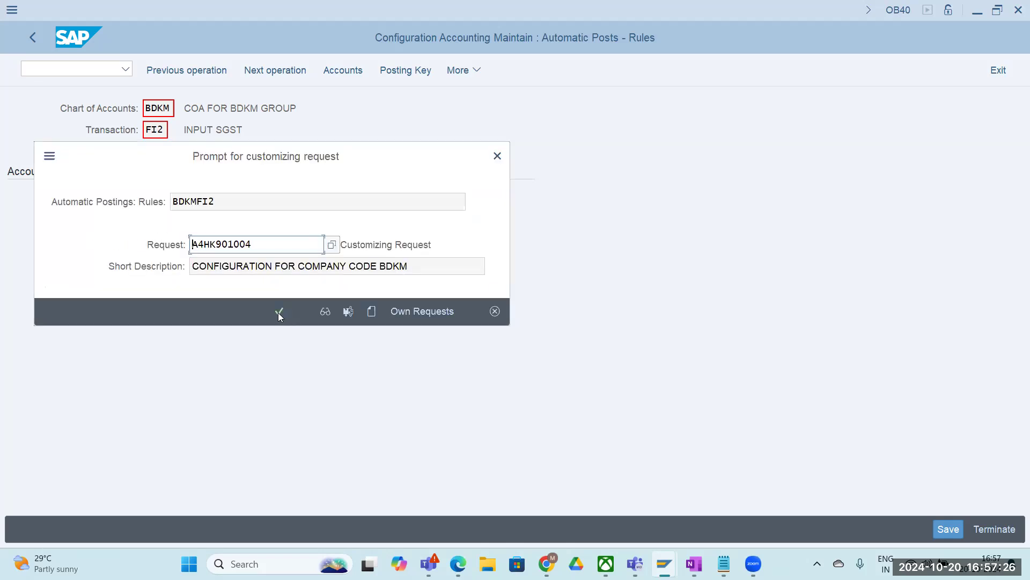
click(278, 312)
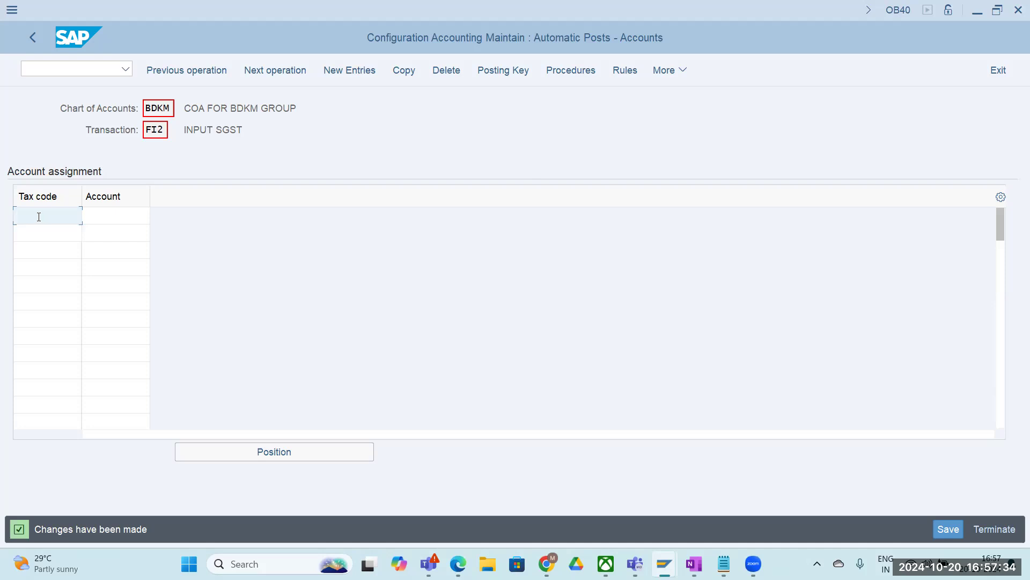
- Enter tax code V1 in the first row of the INPUT SGST (FI2) account assignment
text(FI)
key(BackSpace)
key(BackSpace)
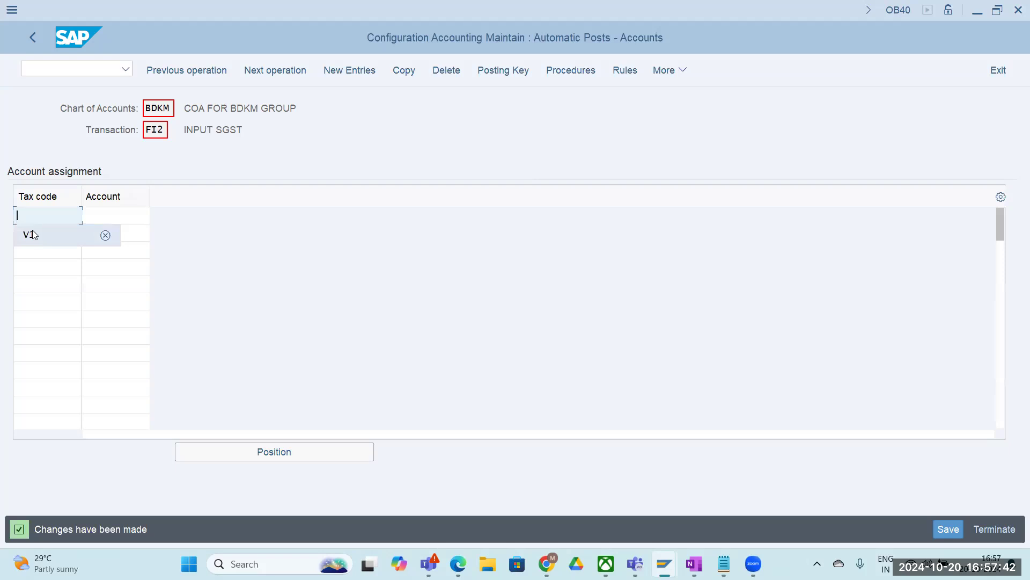
click(33, 234)
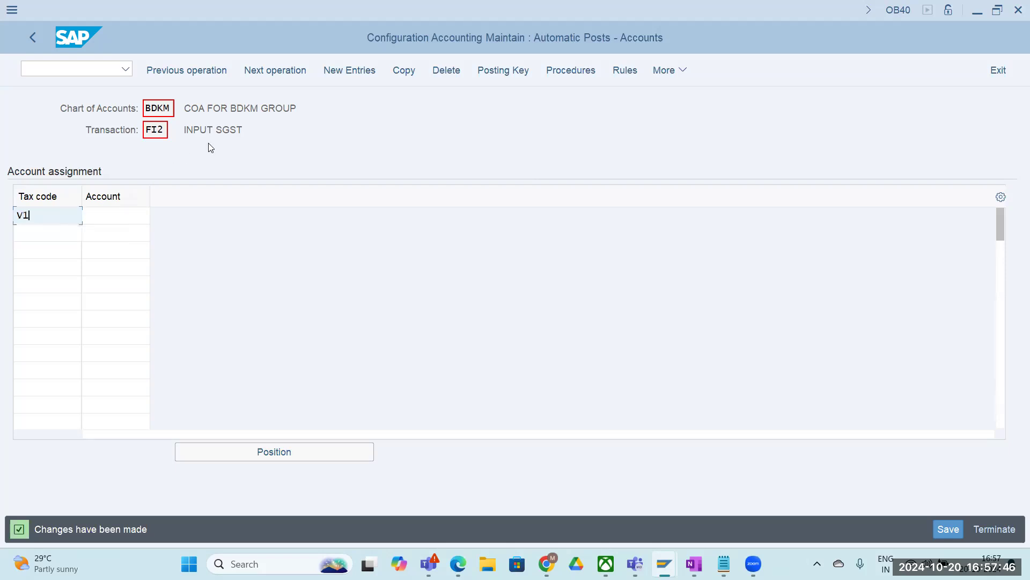
- Check the input SGST account number in the OneNote list and enter 200502 as the account for tax code V1
click(113, 214)
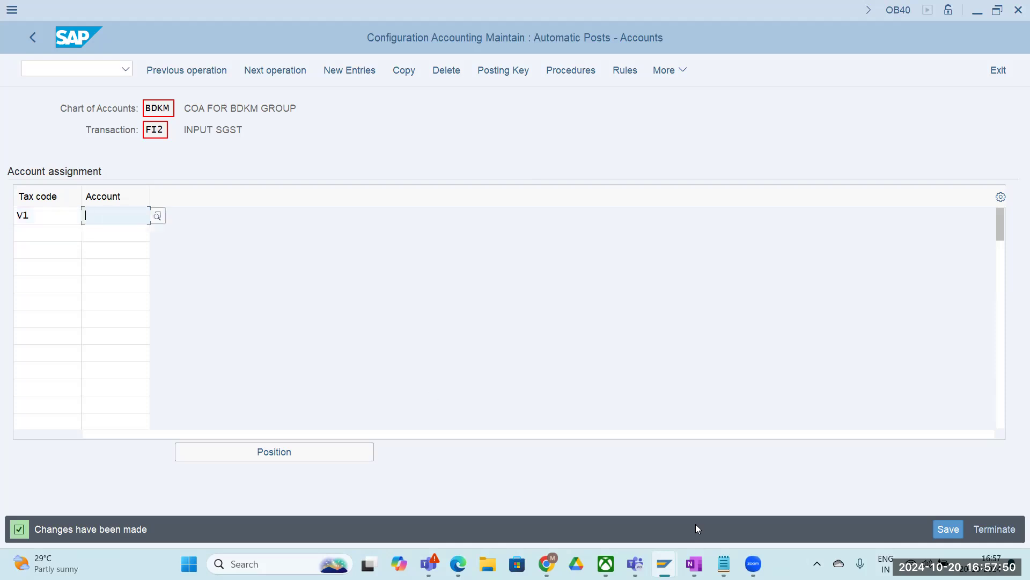
key(alt+Tab)
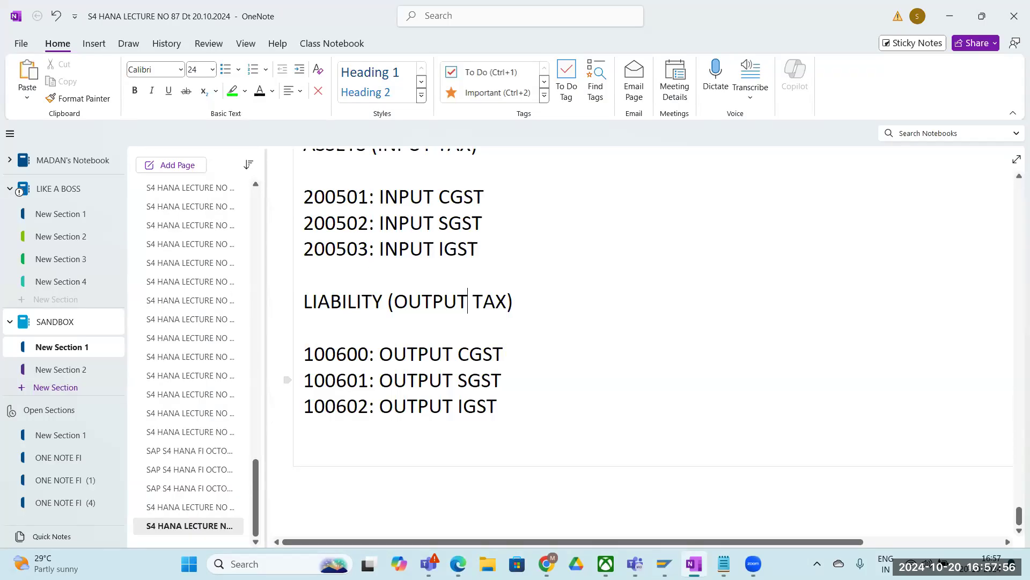
click(664, 563)
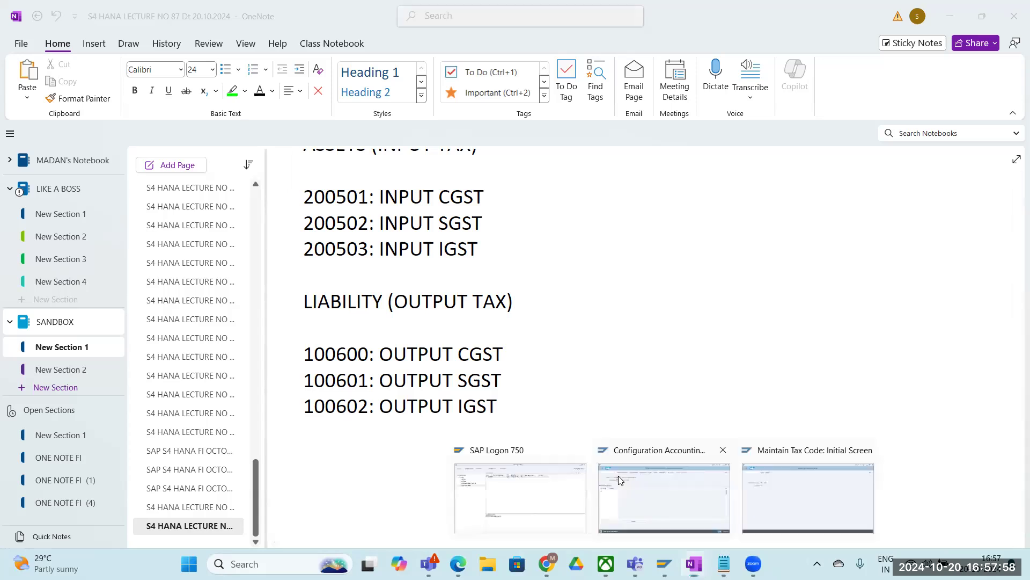
click(618, 476)
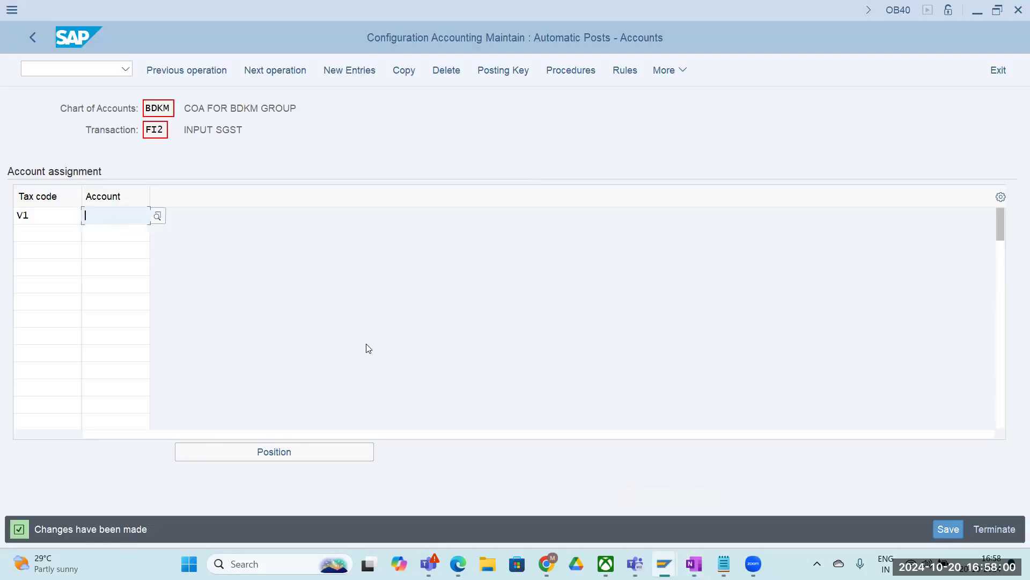
key(alt+Tab)
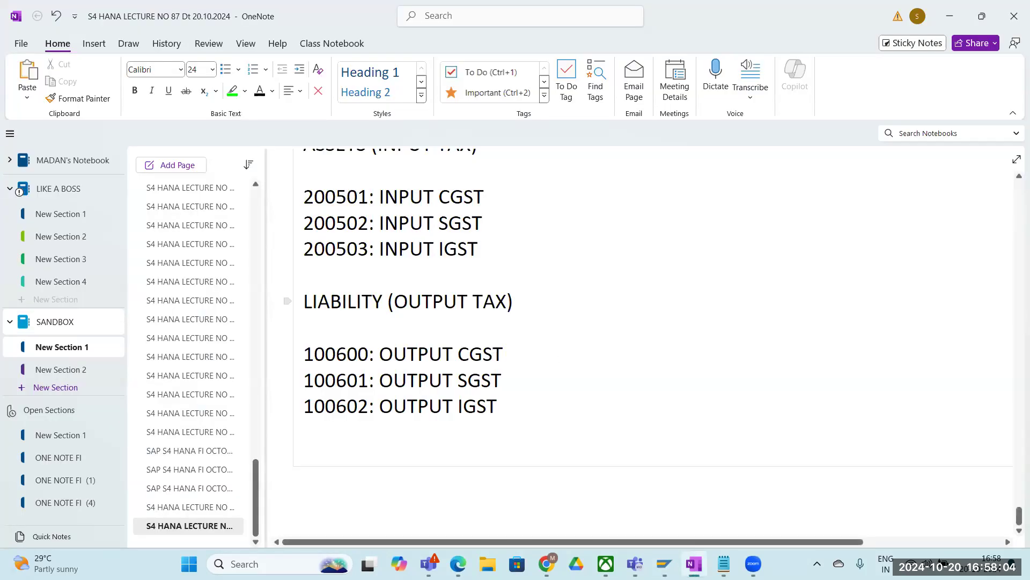
mouse_move(694, 564)
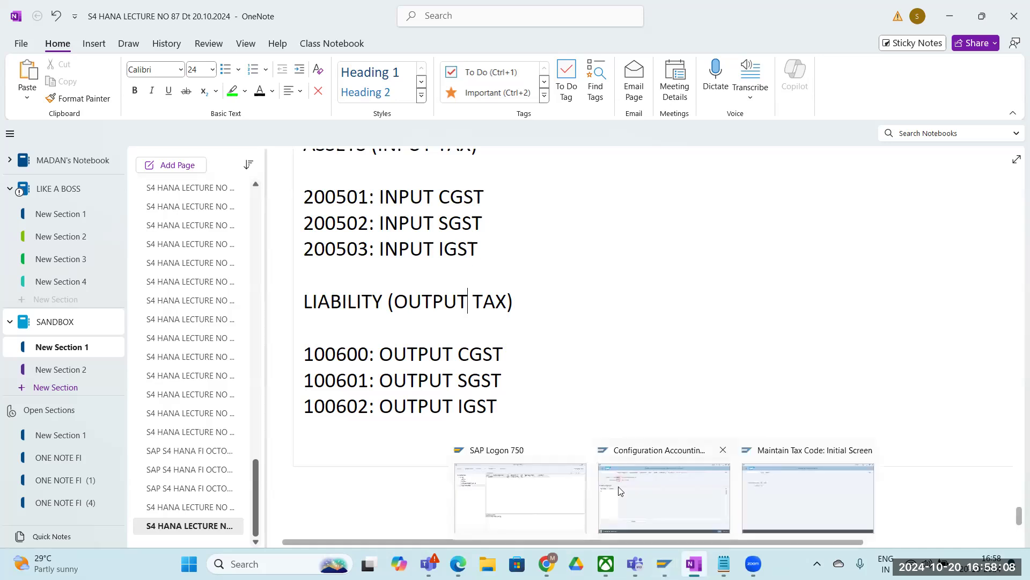
click(620, 490)
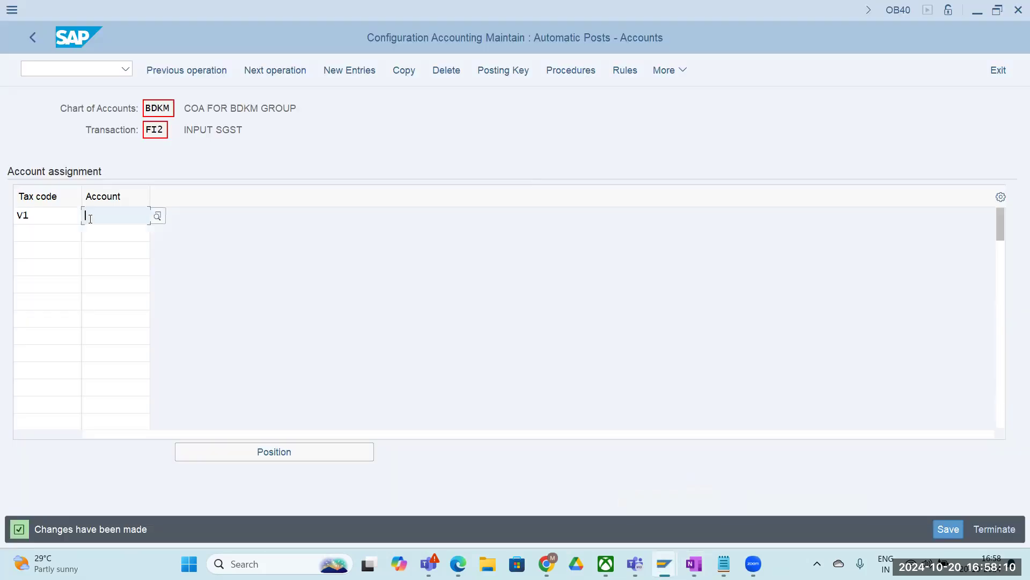
text(200502)
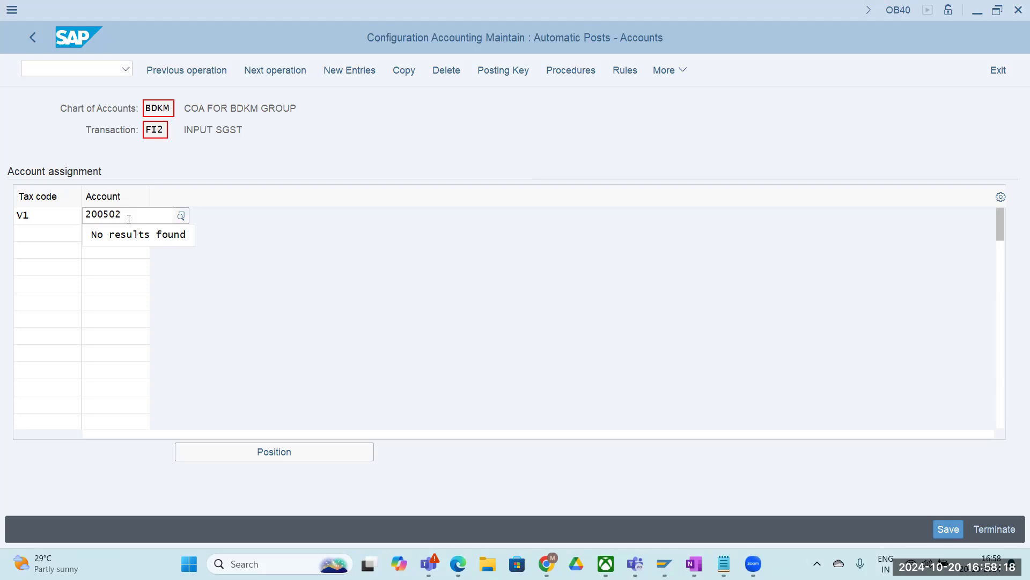
- Pick account 200502 from the BDKM G/L account list and save the INPUT SGST assignment under customizing request A4HK901004
key(F4)
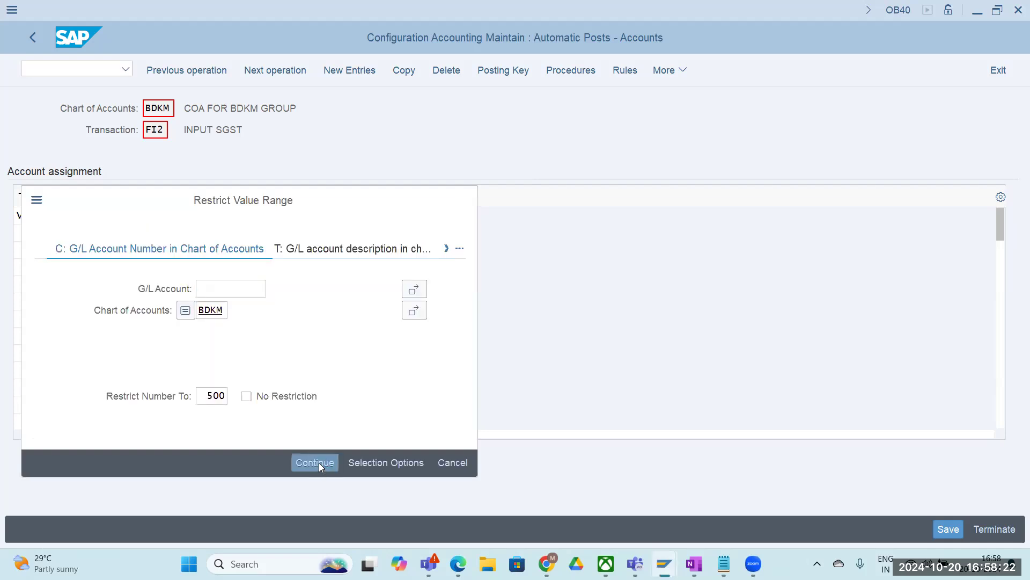
click(318, 463)
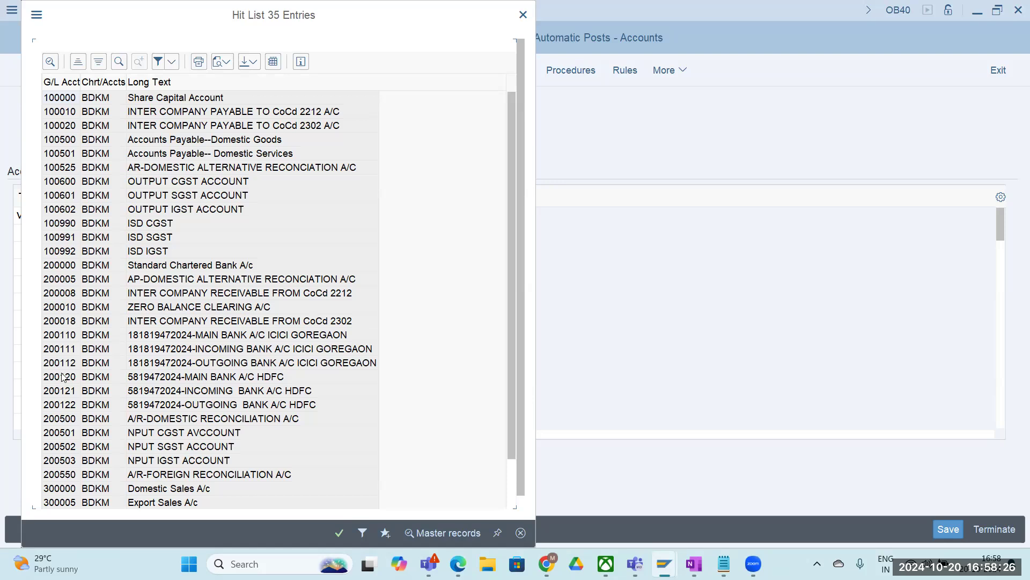
double_click(71, 447)
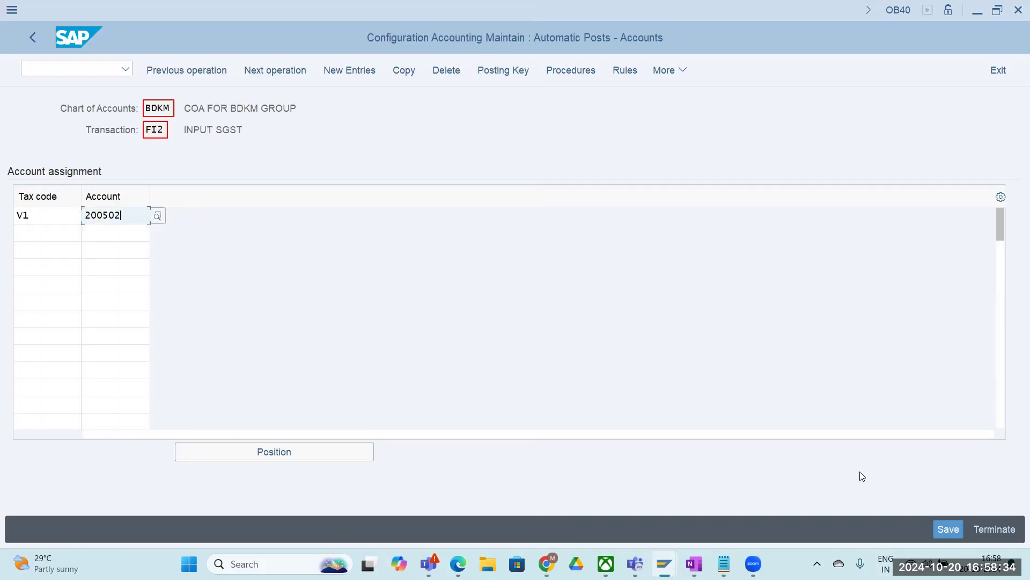
click(944, 528)
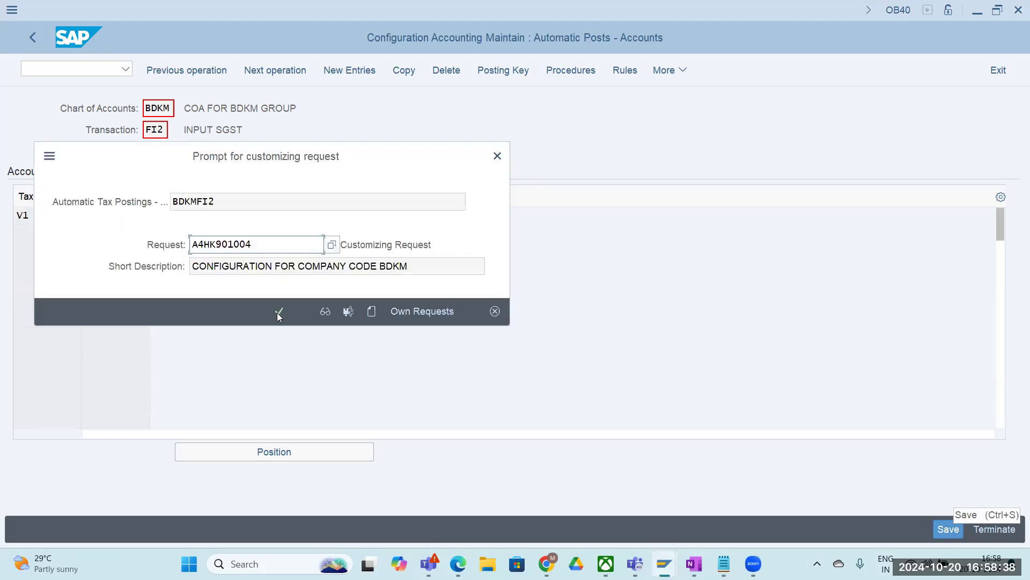
click(277, 313)
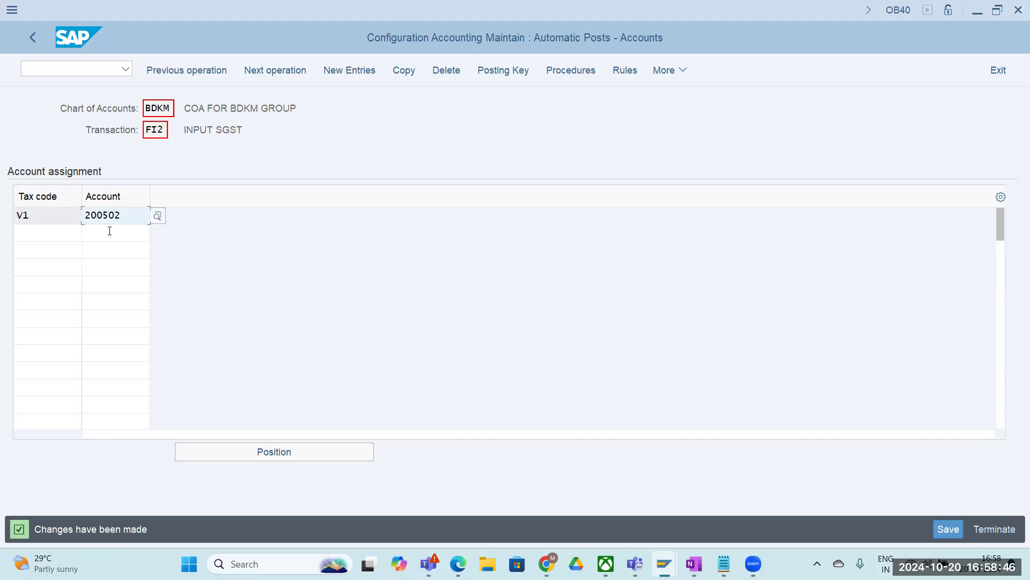
- Open the INPUT IGST (FI3) procedure, set its rule to determine accounts by tax code, and save the rule
click(292, 72)
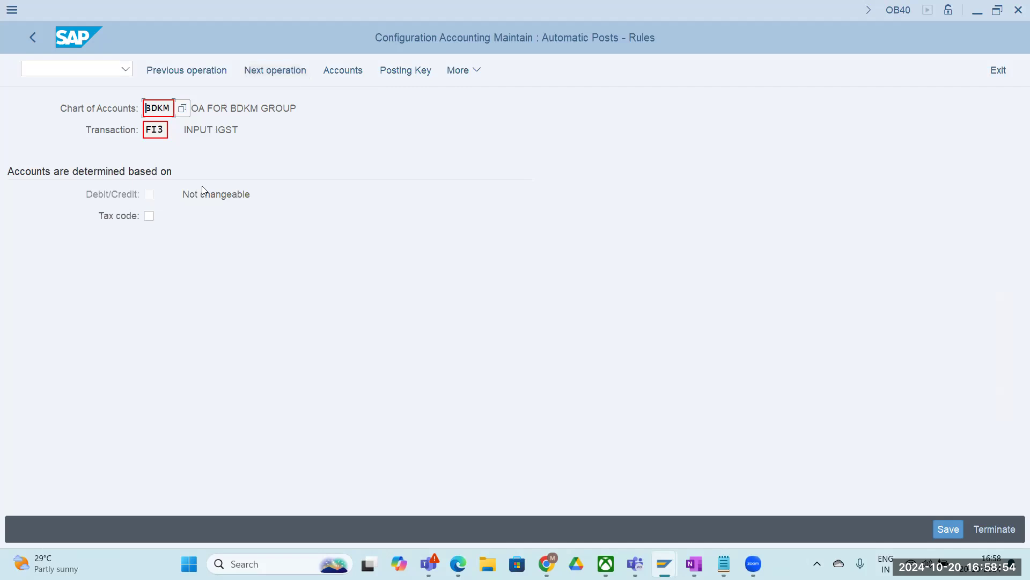
click(148, 216)
click(947, 527)
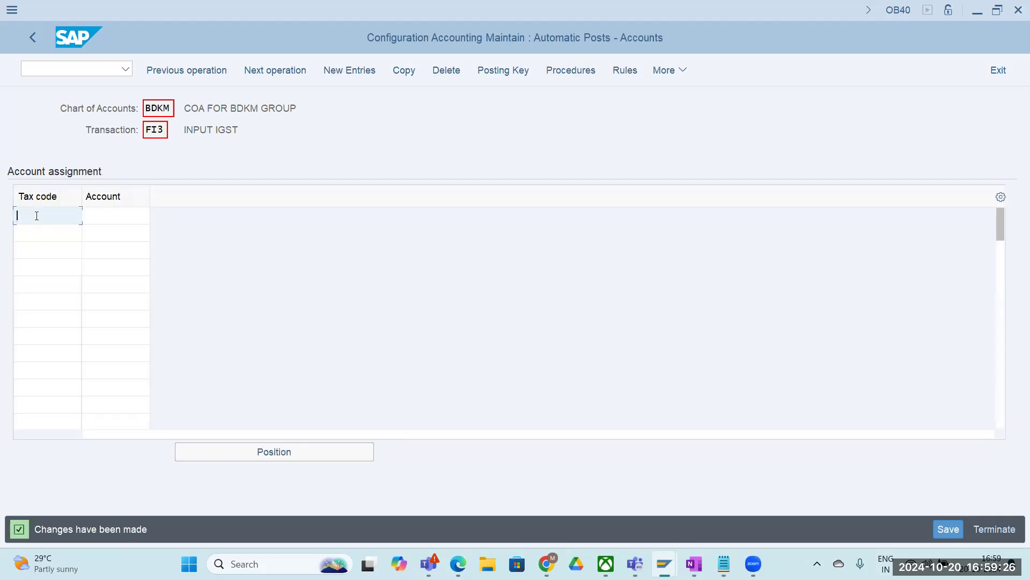
- Enter tax code V1 in the first row of the INPUT IGST (FI3) account assignment
text(V)
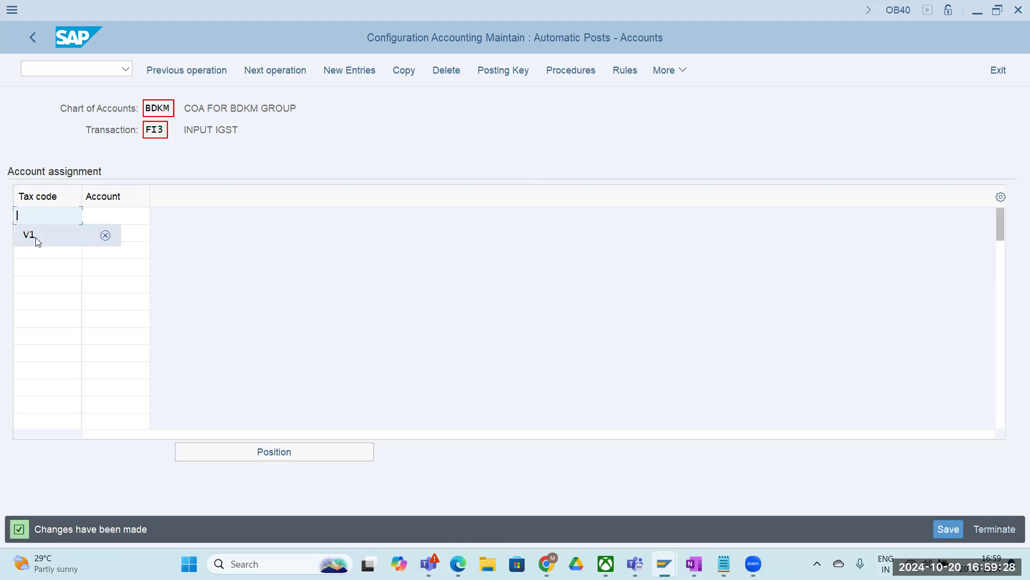
click(35, 235)
click(94, 219)
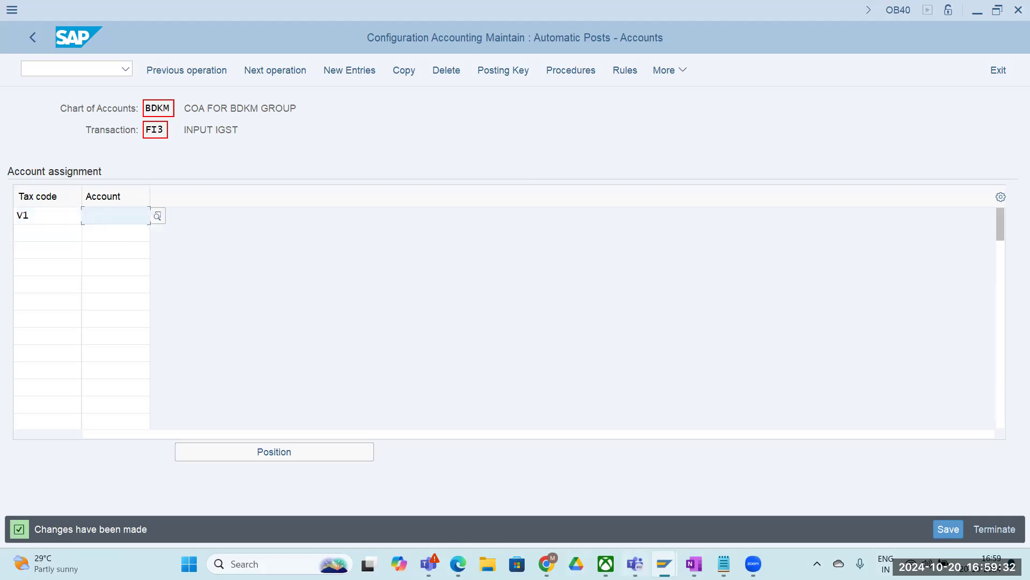
- Check the input IGST account number in the OneNote list and open the account search for the V1 row in SAP
mouse_move(694, 563)
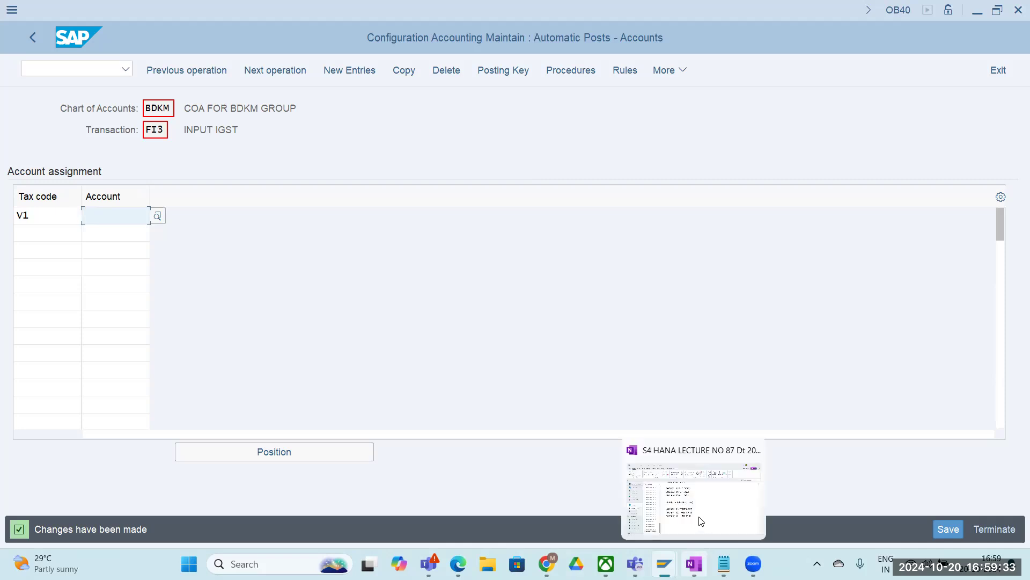
click(678, 478)
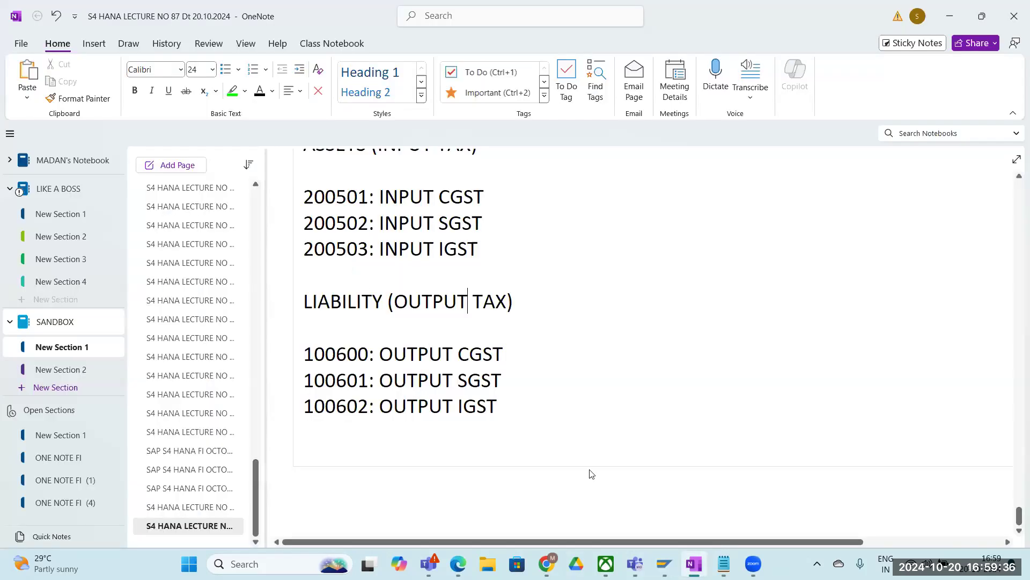
mouse_move(664, 563)
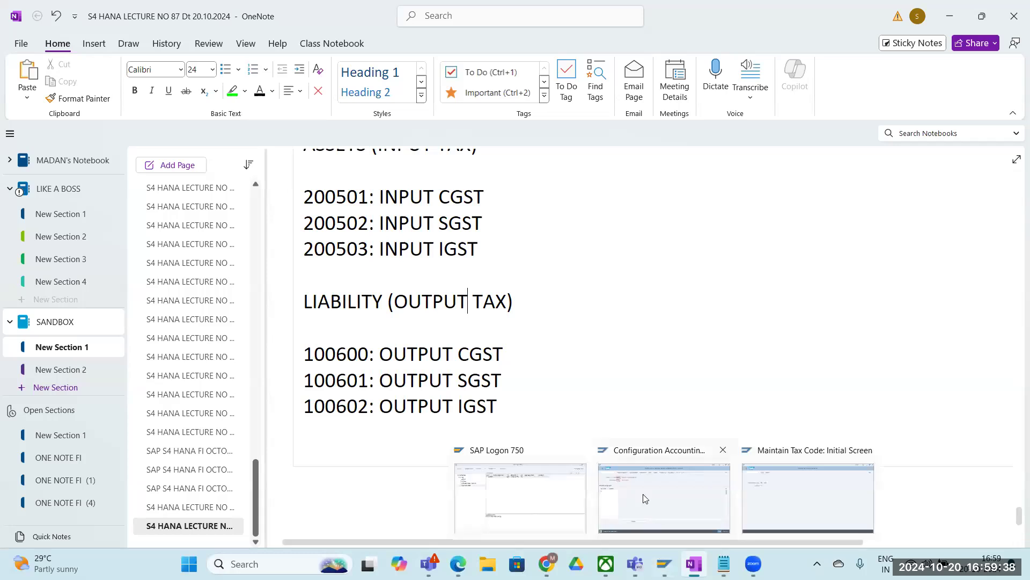
click(109, 218)
key(F4)
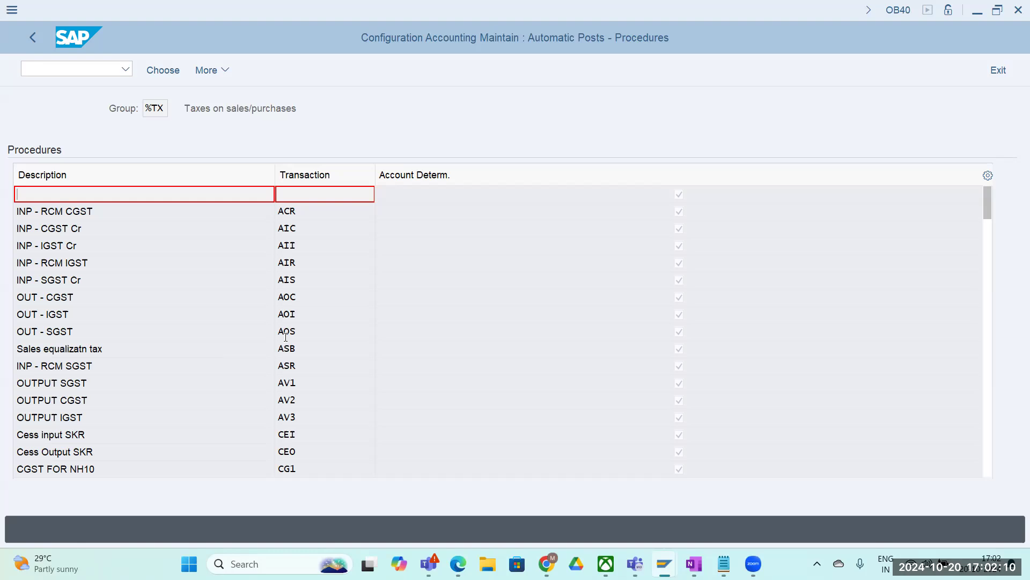
- Open the OUTPUT CGST (FI4) procedure for chart of accounts BDKM and save its rule to determine accounts by tax code
scroll(292, 356, down, 2)
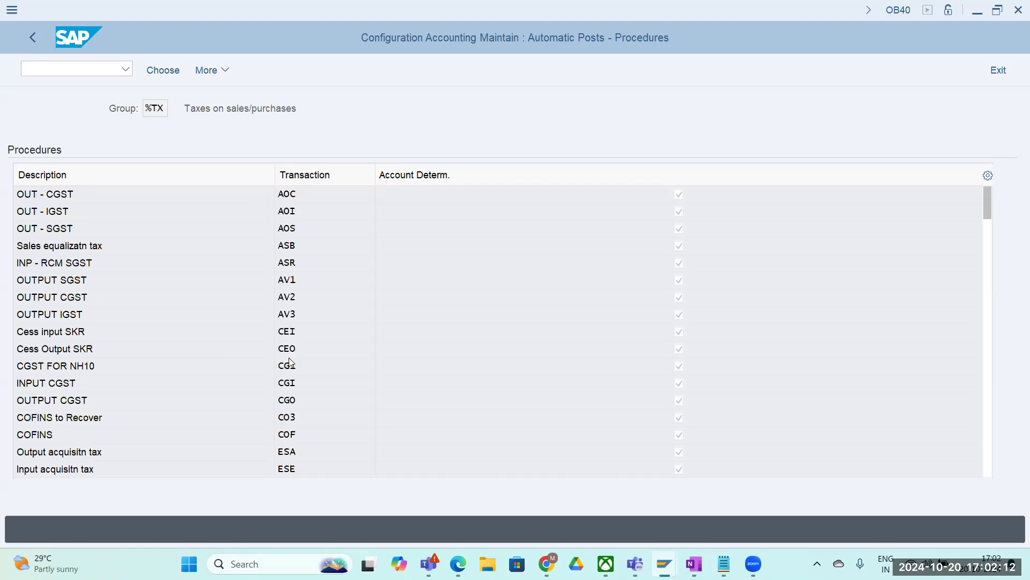
scroll(290, 363, down, 2)
scroll(290, 357, down, 2)
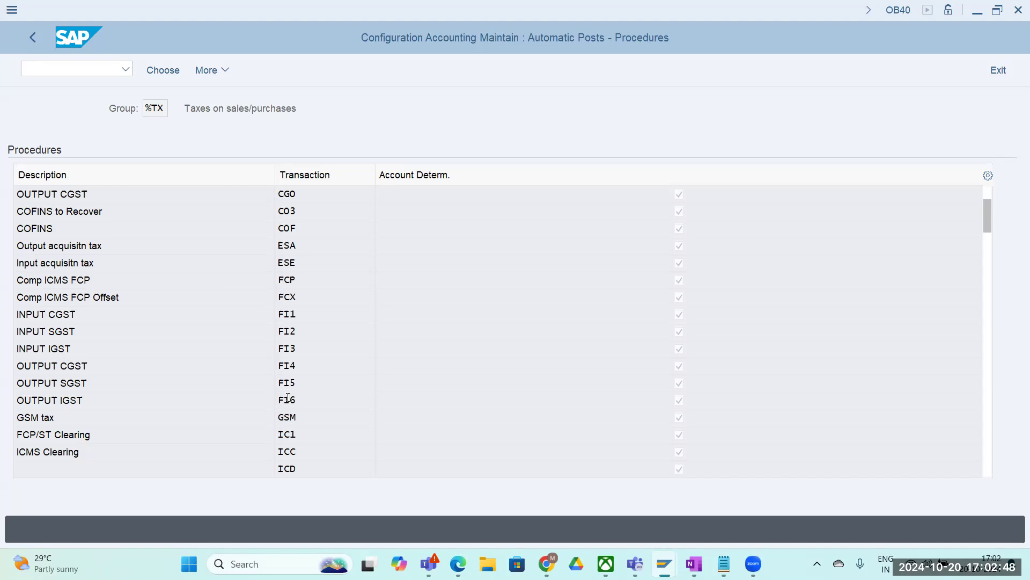
double_click(289, 369)
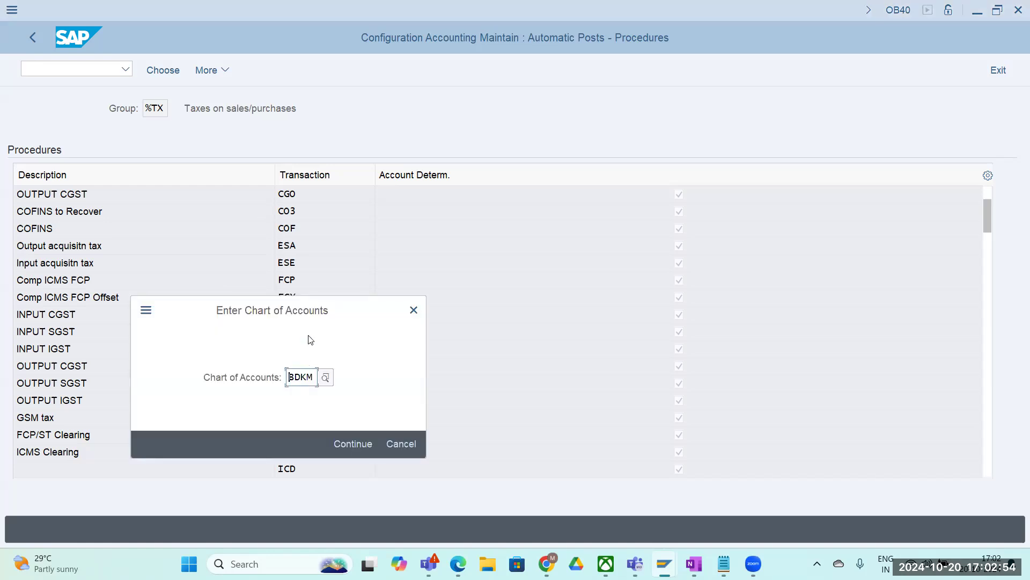
click(349, 444)
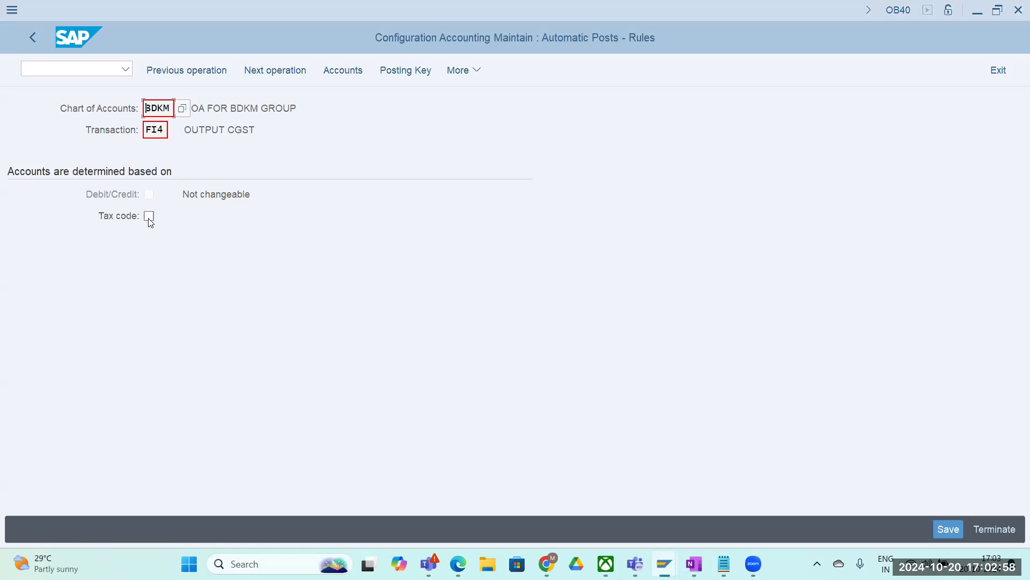
click(149, 217)
click(947, 528)
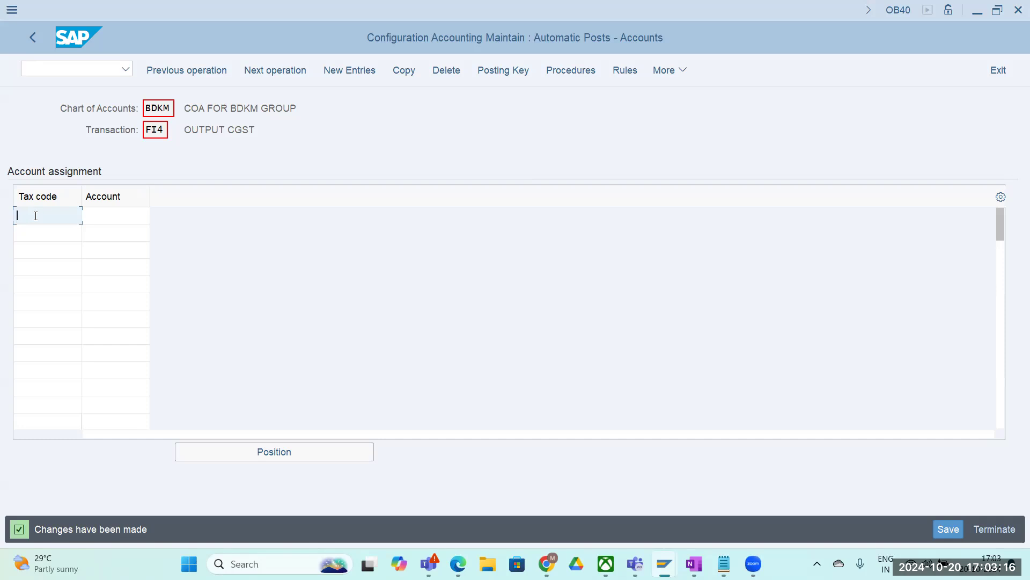
- Assign account 100600 to tax code A1 for OUTPUT CGST (FI4) and save it to customizing request A4HK901004
text(A1)
click(129, 217)
mouse_move(664, 564)
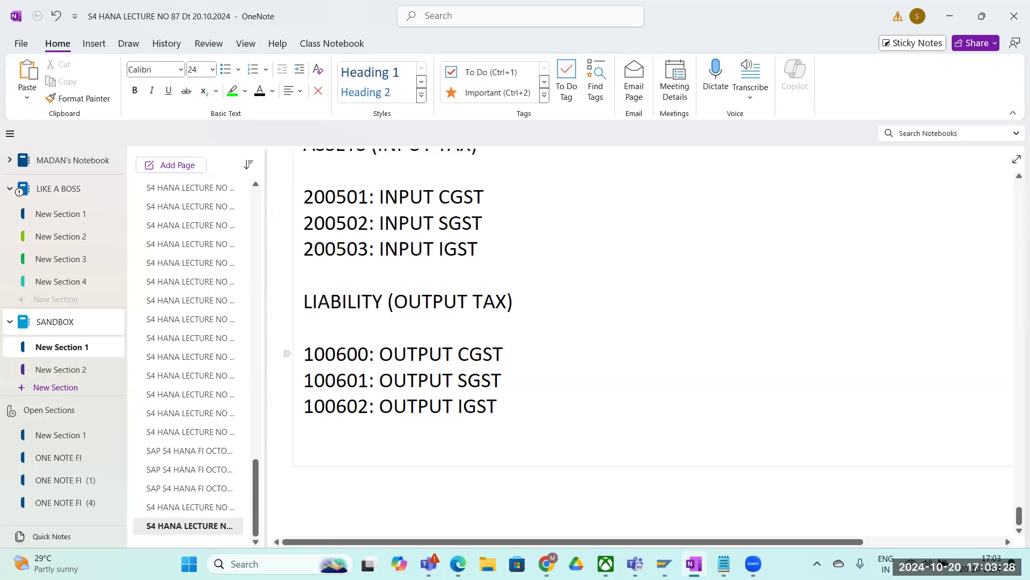
click(658, 514)
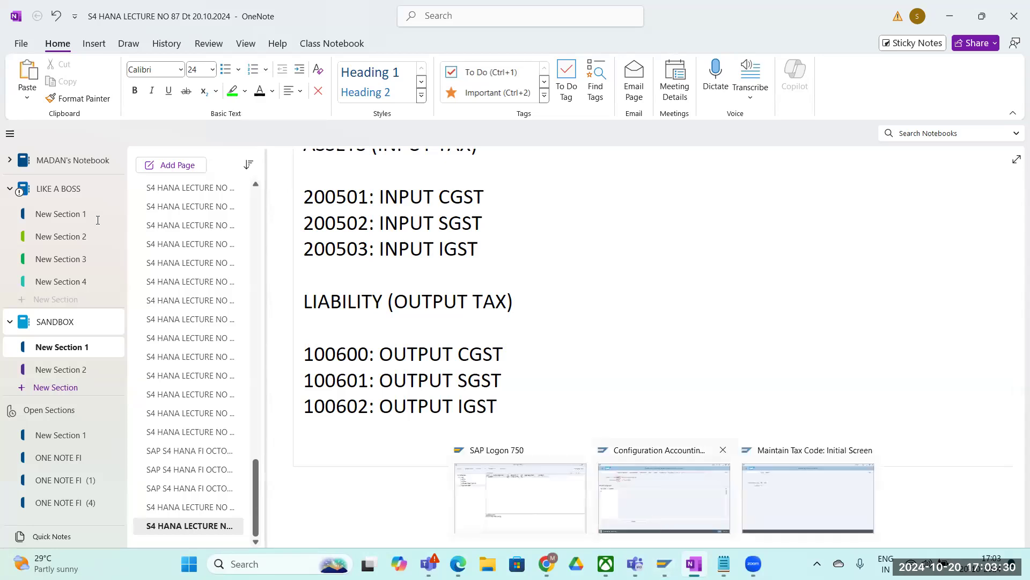
click(98, 219)
key(ctrl+a)
text(100)
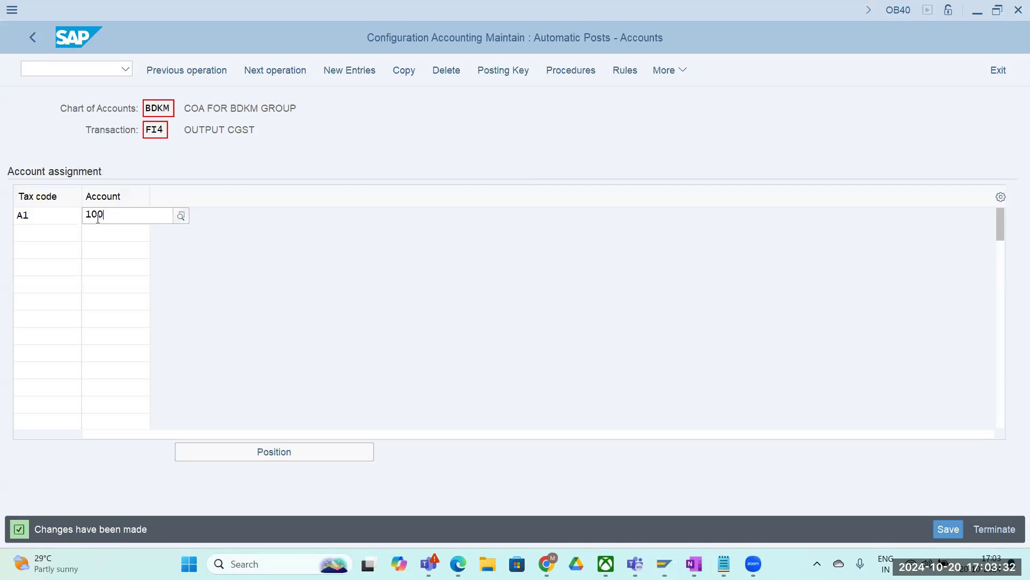
text(600)
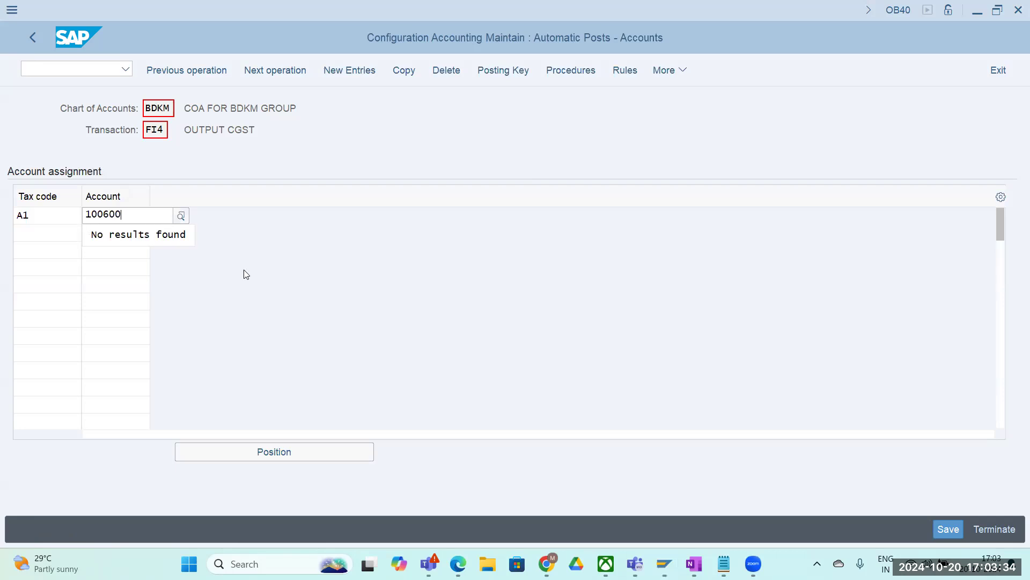
click(268, 271)
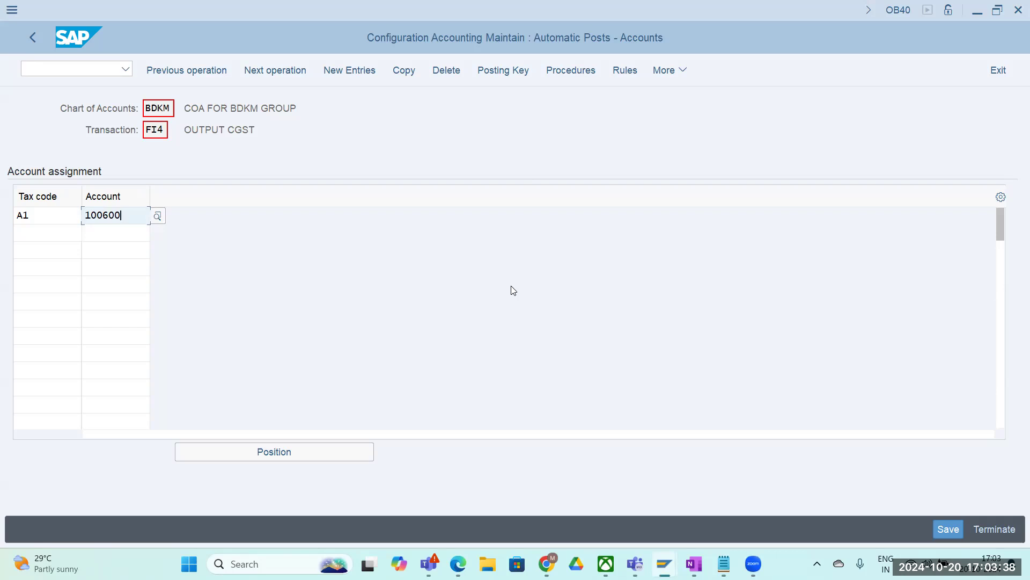
key(Return)
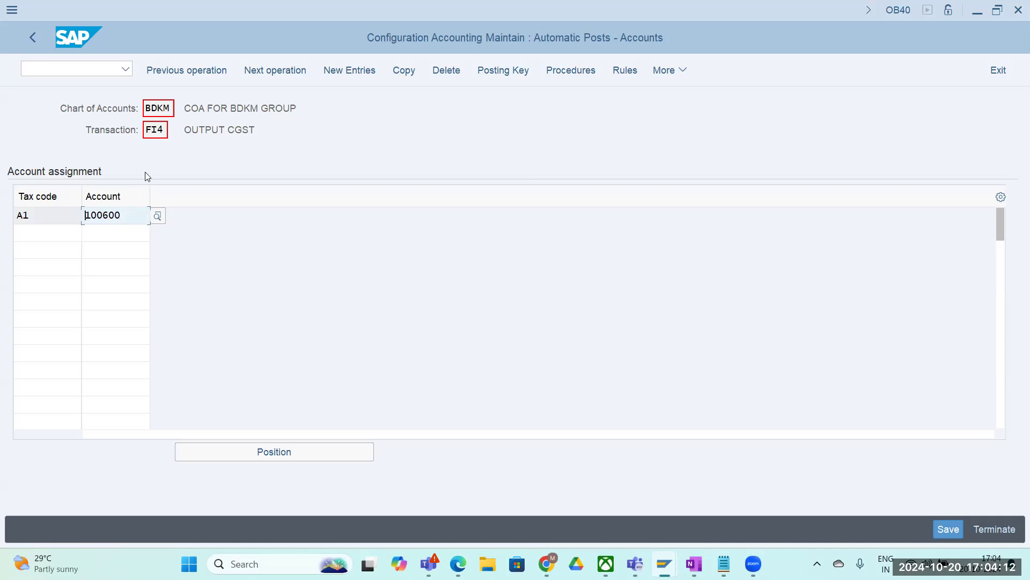
click(945, 529)
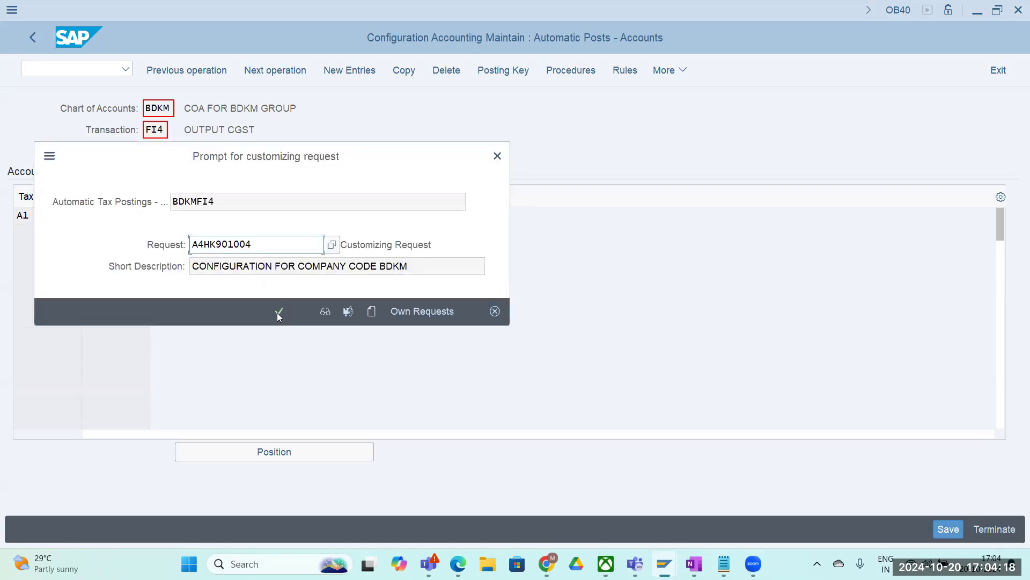
click(278, 312)
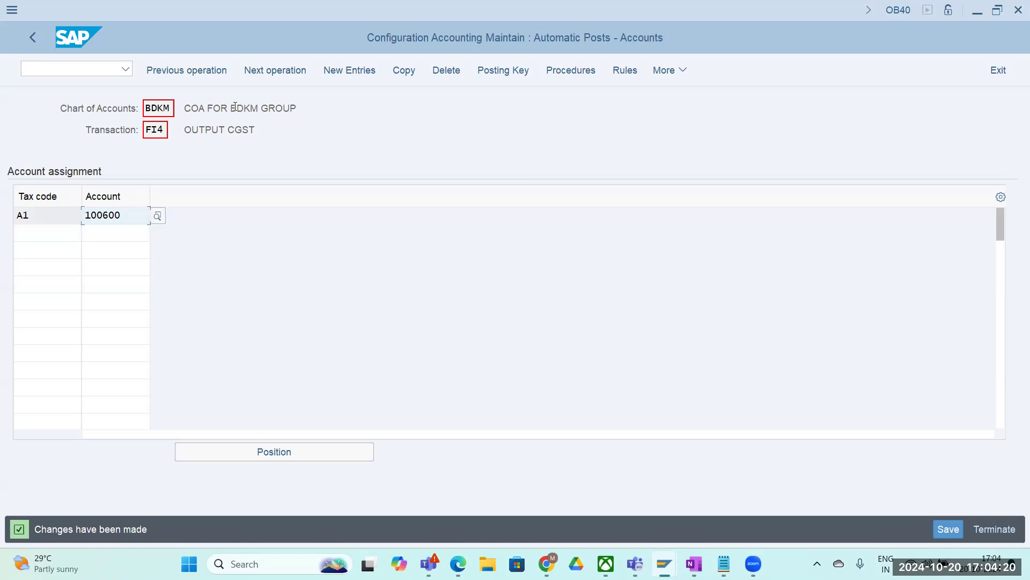
- Go to the OUTPUT SGST (FI5) procedure, set its rule to determine accounts by tax code, and save the rule
click(273, 71)
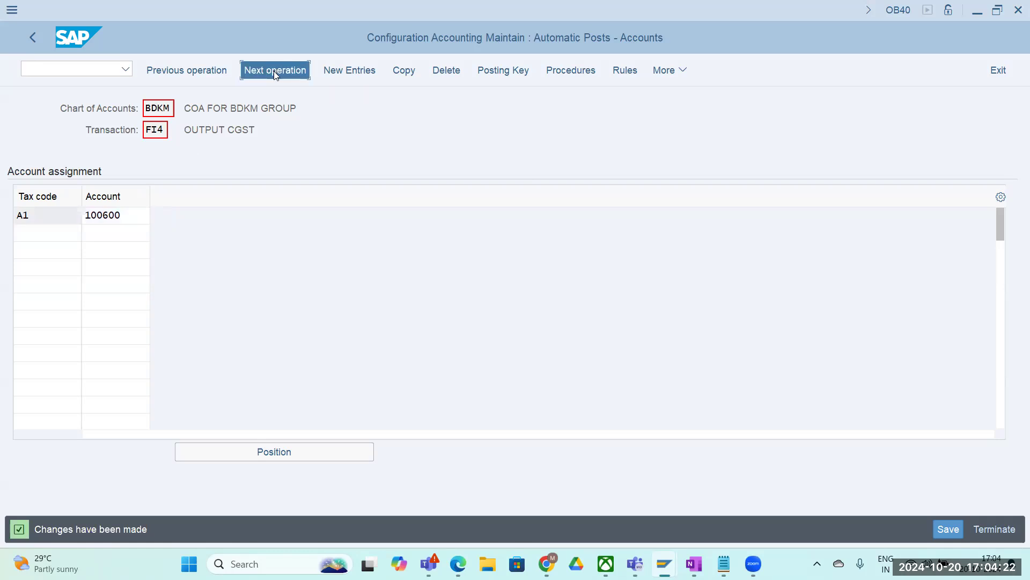
click(150, 218)
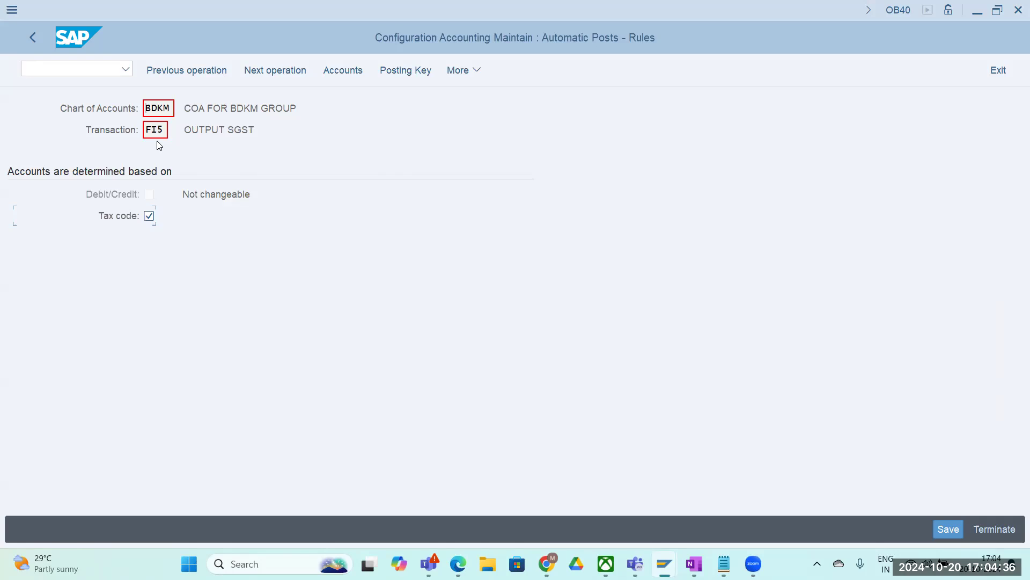
click(948, 529)
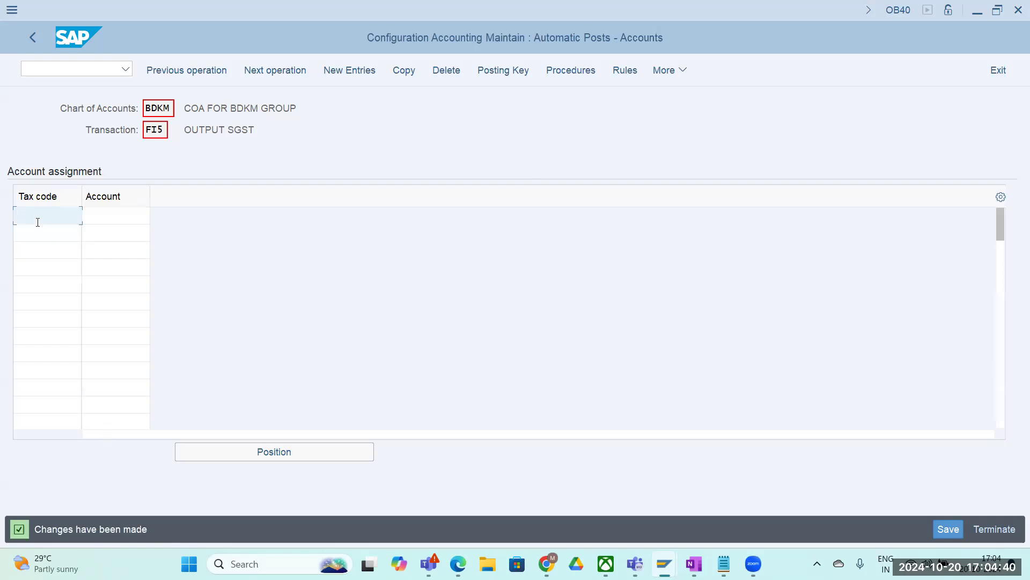
- Enter tax code A1 in the first row of the OUTPUT SGST (FI5) account assignment
click(37, 220)
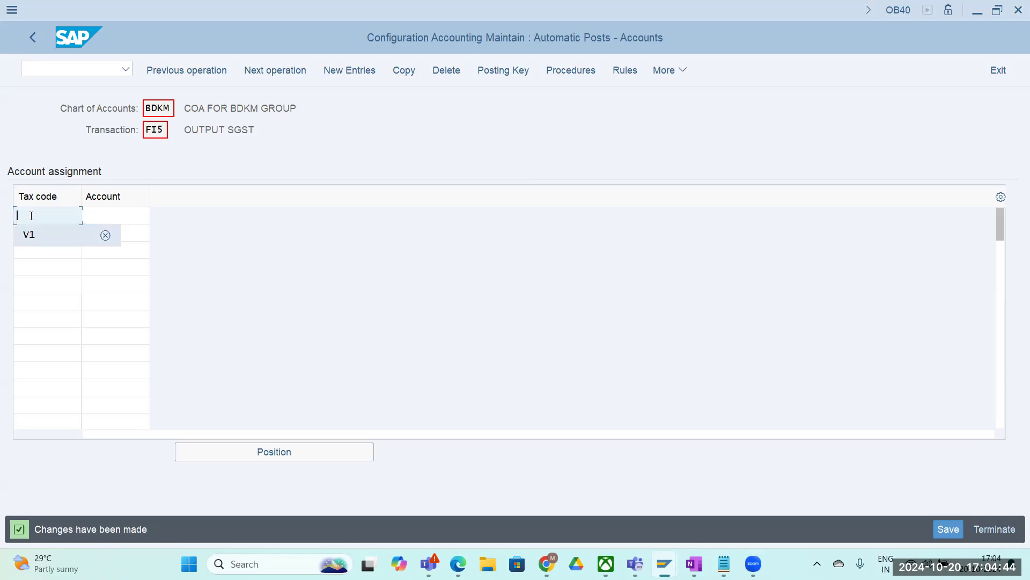
text(A)
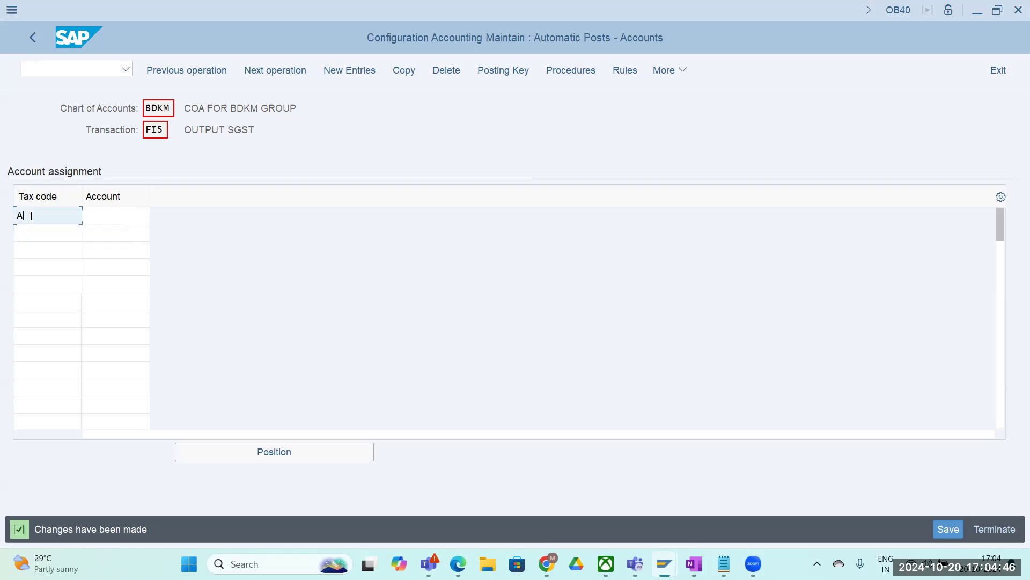
text(1)
click(101, 217)
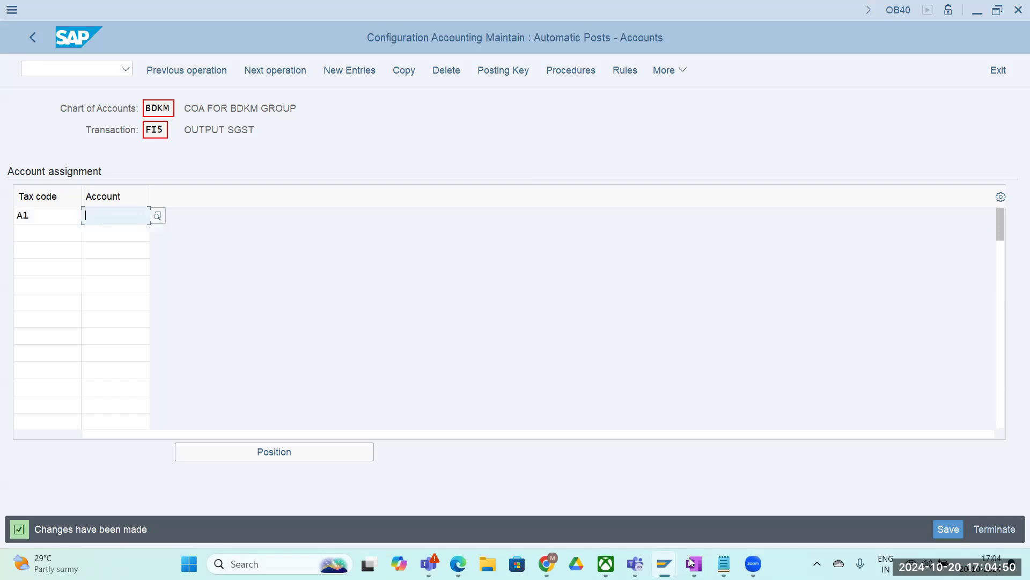
- Look up the output SGST account in the OneNote list, enter 100601 for tax code A1 in SAP, and save the assignment
mouse_move(694, 564)
click(636, 490)
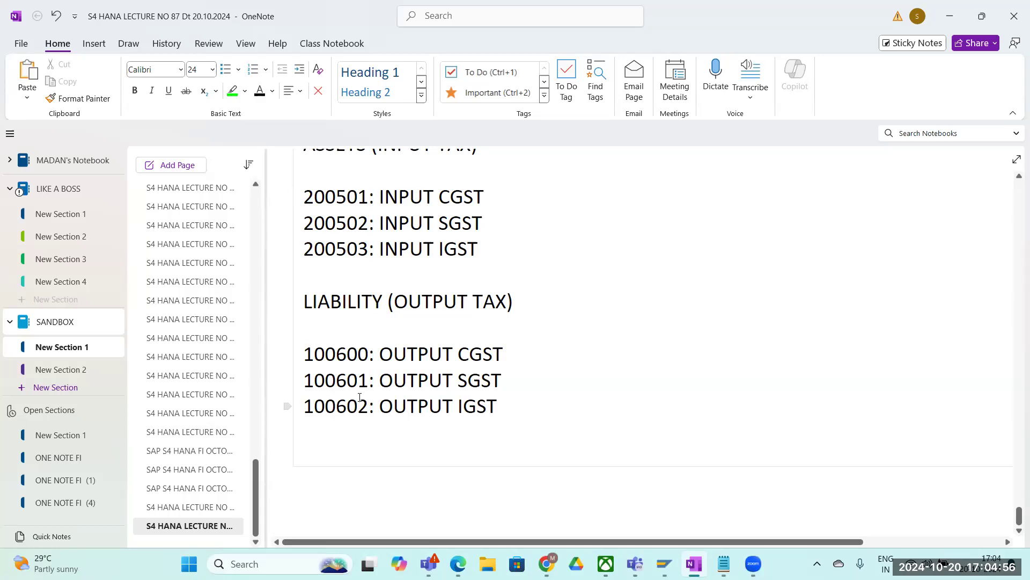
mouse_move(664, 564)
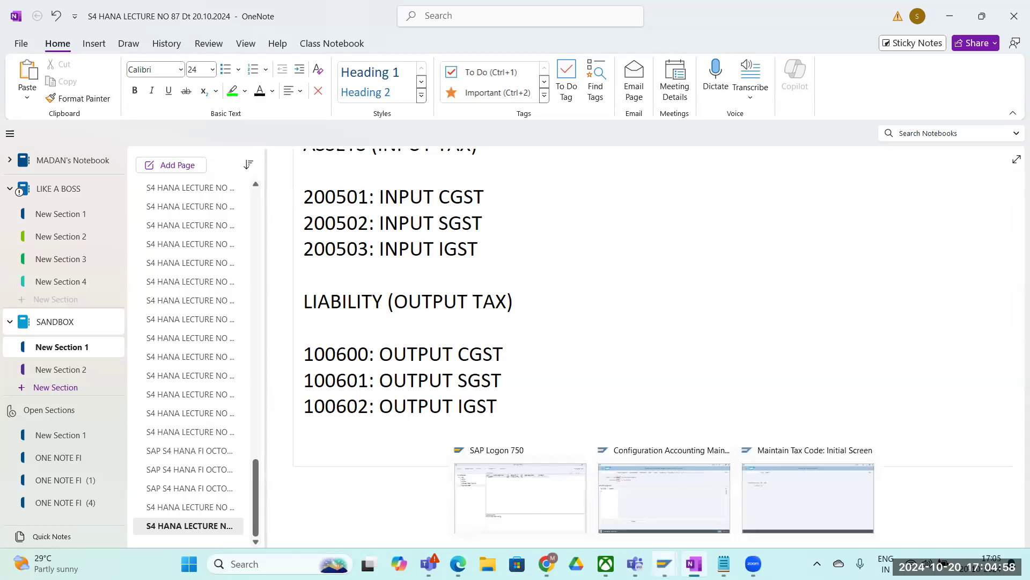
click(615, 487)
text(1)
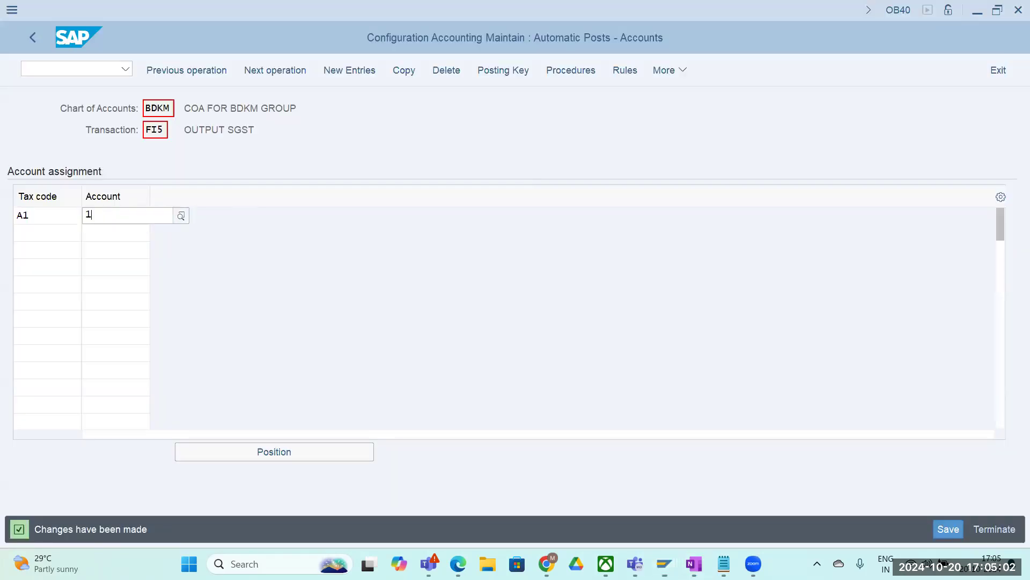
text(00601)
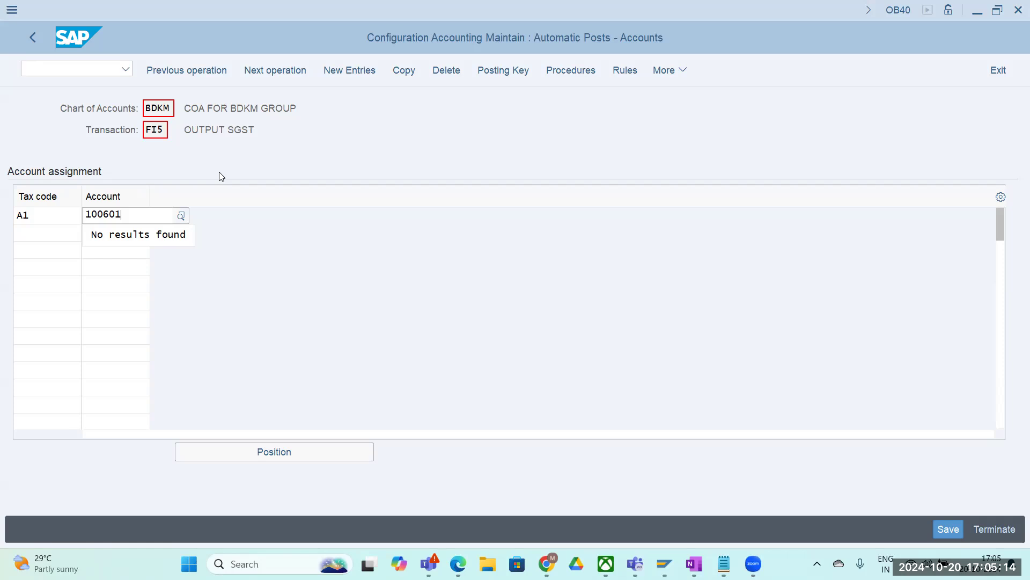
click(394, 279)
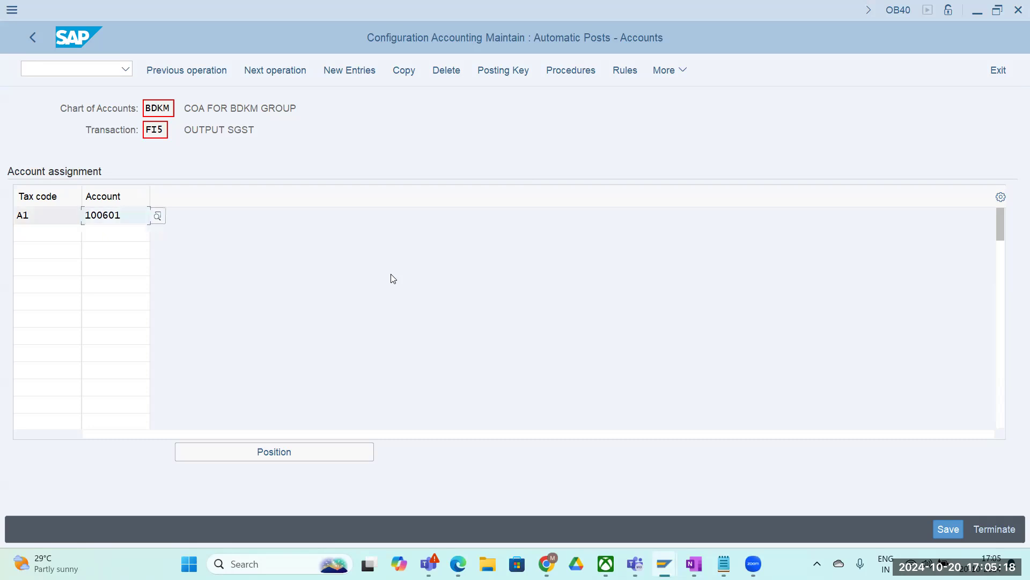
click(947, 527)
click(279, 312)
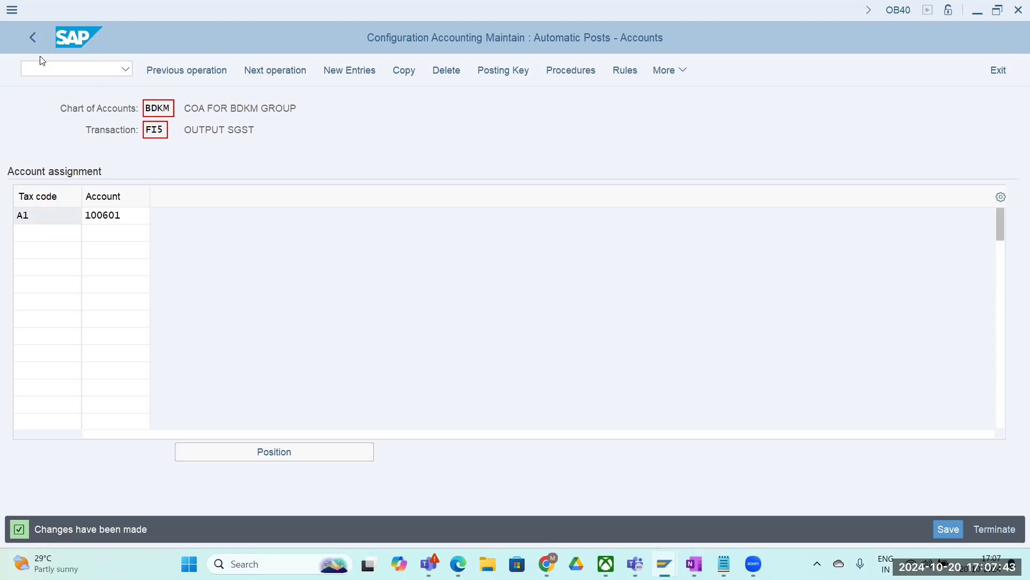
- Start transaction SPRO with /NSPRO and open the SAP Reference IMG
click(41, 70)
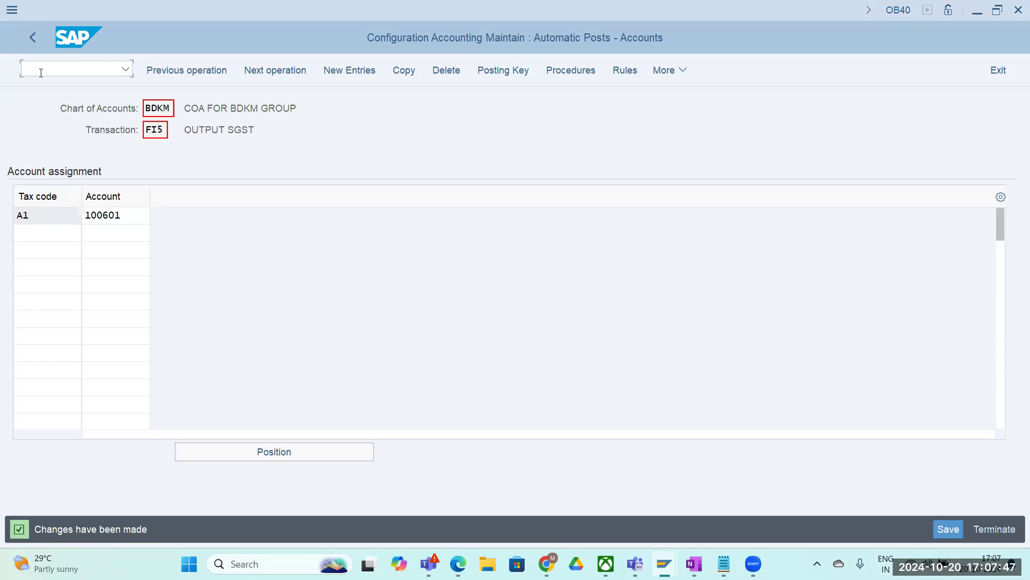
text(/NSPRO)
key(Return)
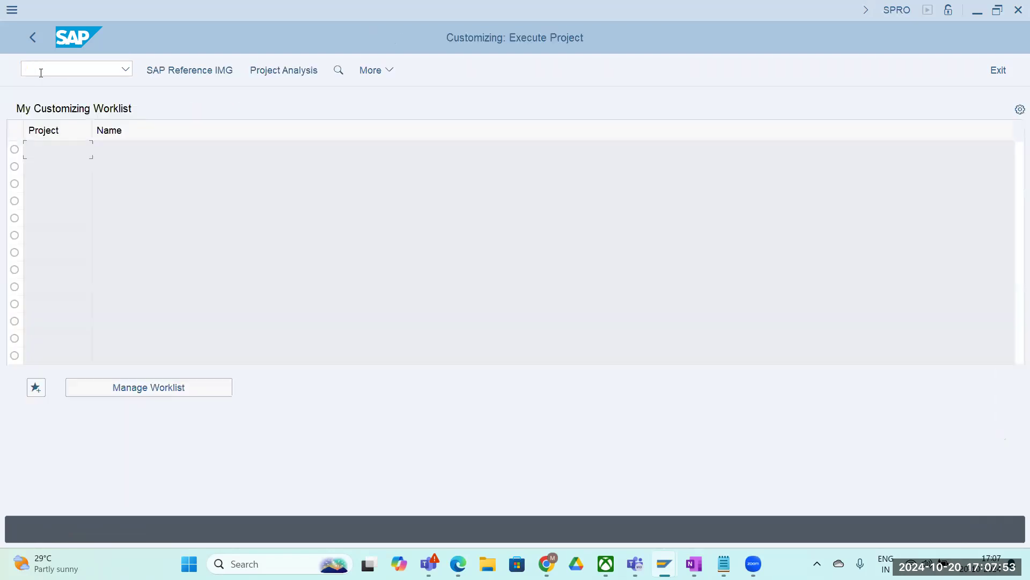
click(221, 72)
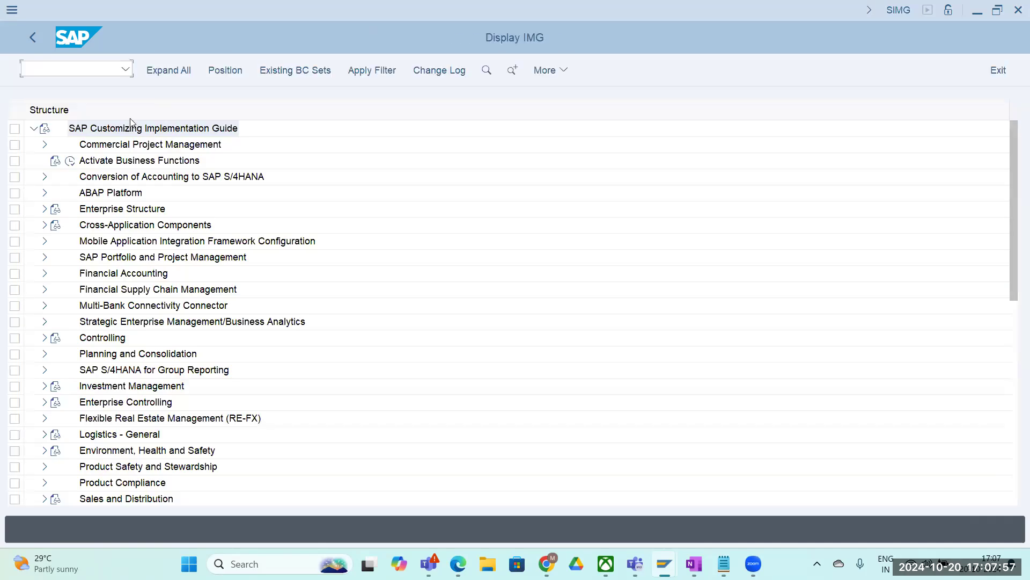
- Expand the IMG structure through Financial Accounting, Financial Accounting Global Settings and Tax on Sales/Purchases to the Posting activities
click(44, 274)
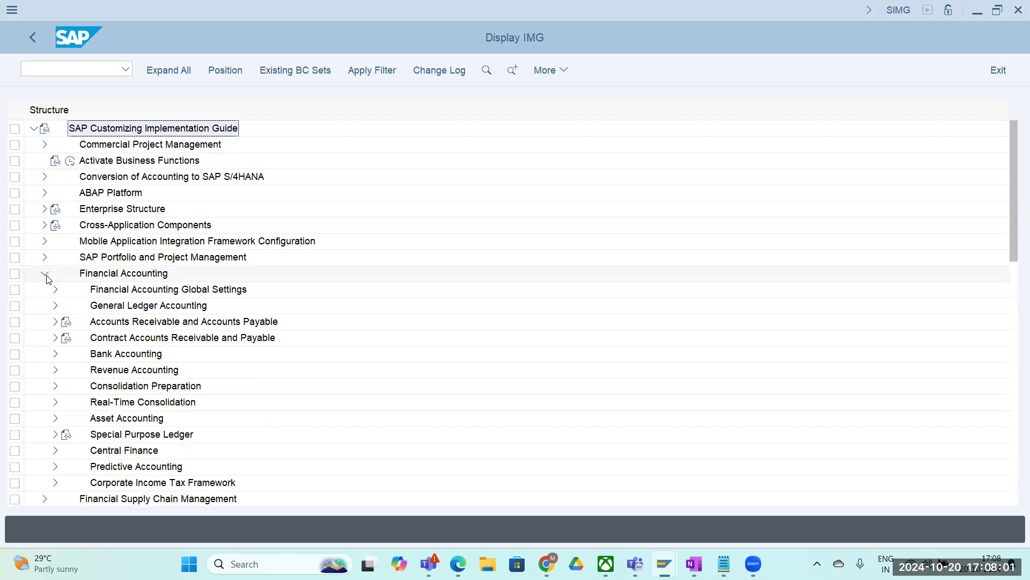
click(56, 290)
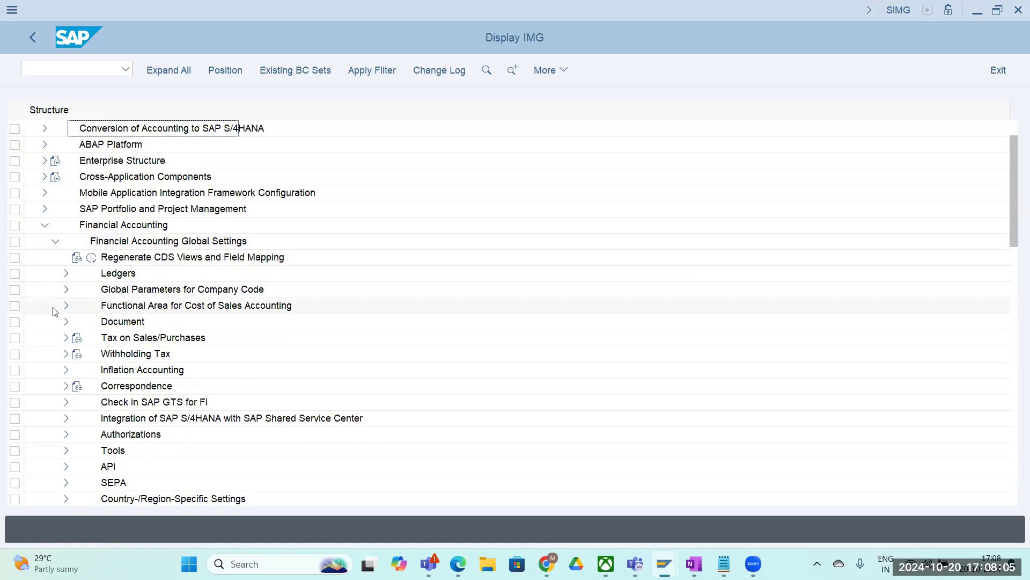
click(66, 338)
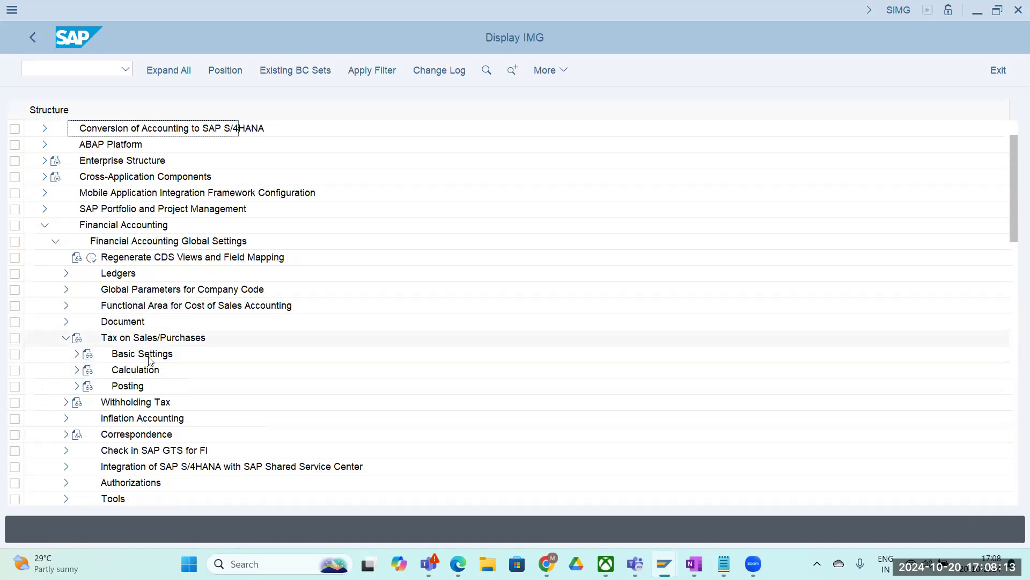
click(75, 386)
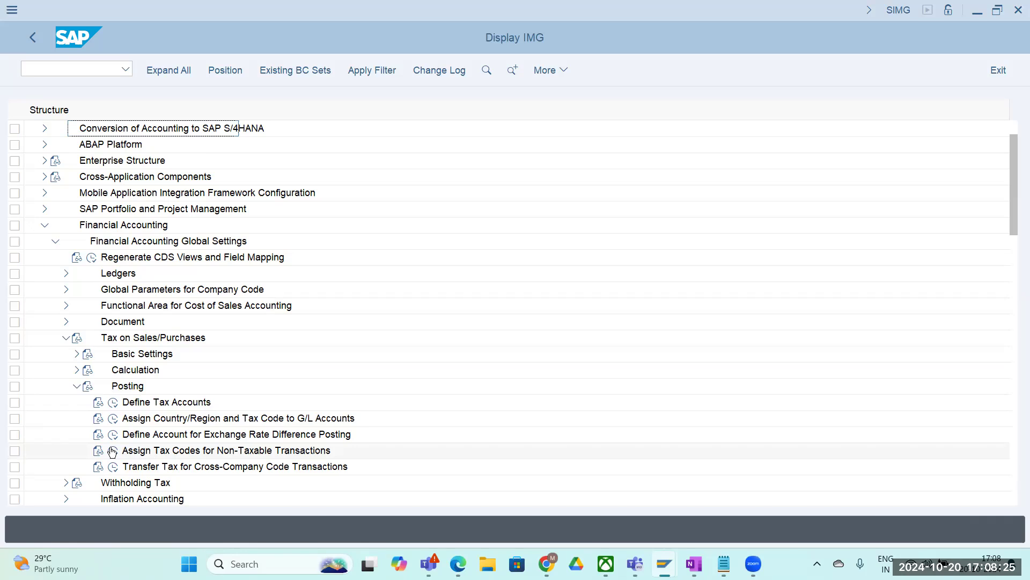
- View the technical info of the Assign Tax Codes for Non-Taxable Transactions activity and return to the IMG
right_click(186, 455)
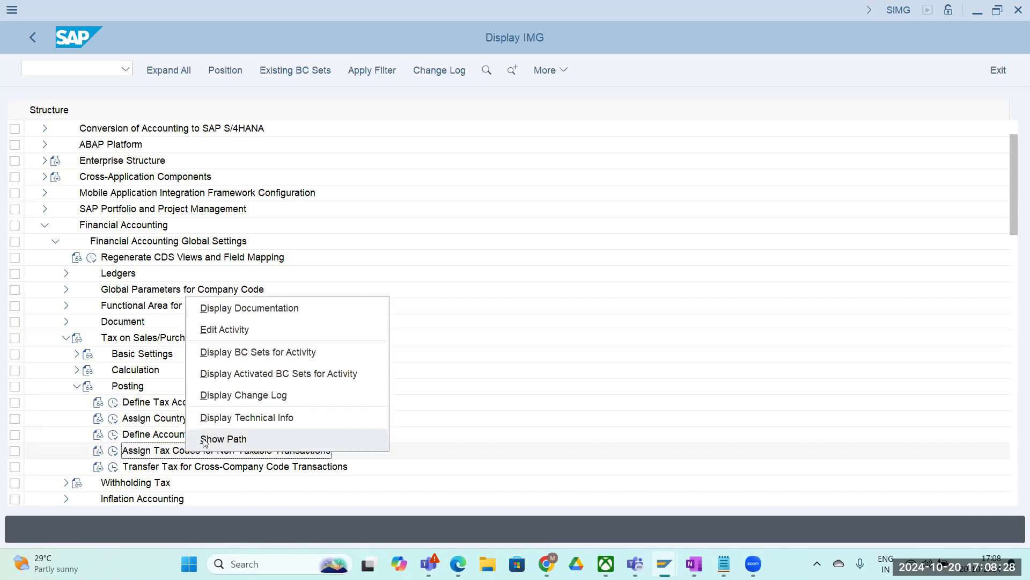
click(230, 424)
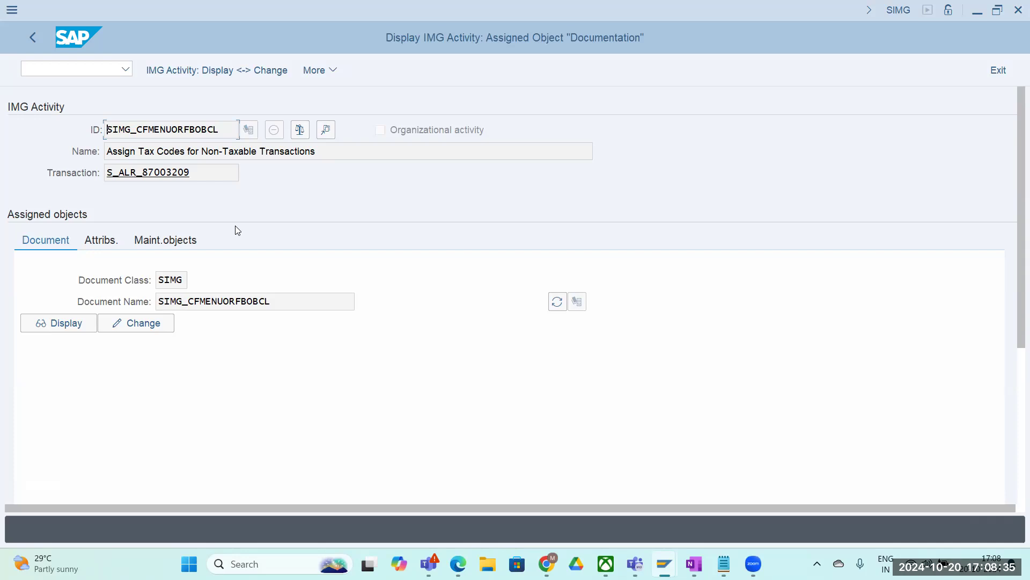
click(32, 42)
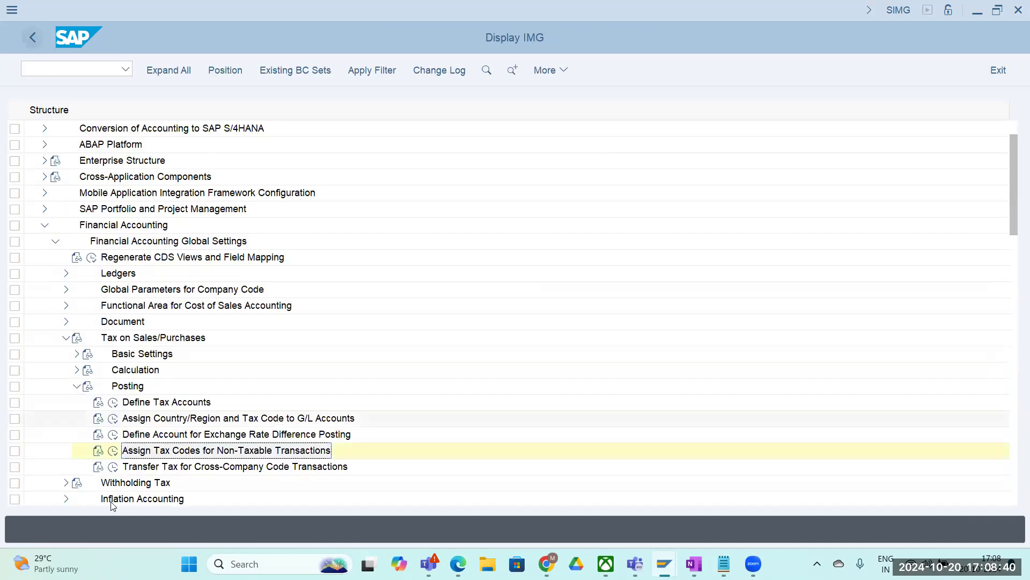
- Open the Assign Tax Codes for Non-Taxable Transactions activity and position the list at company code bdkm
click(113, 451)
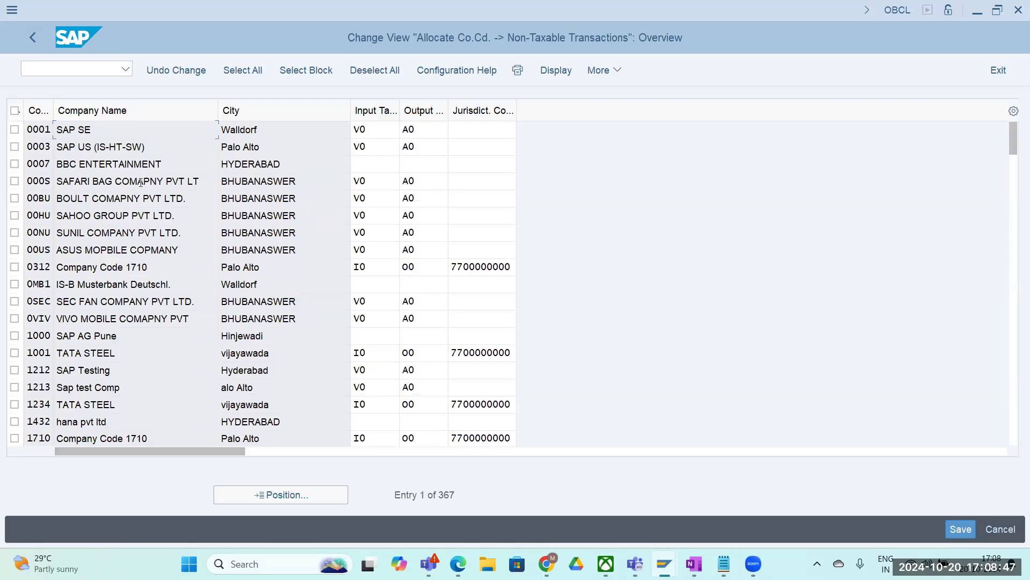
drag(53, 110, 110, 111)
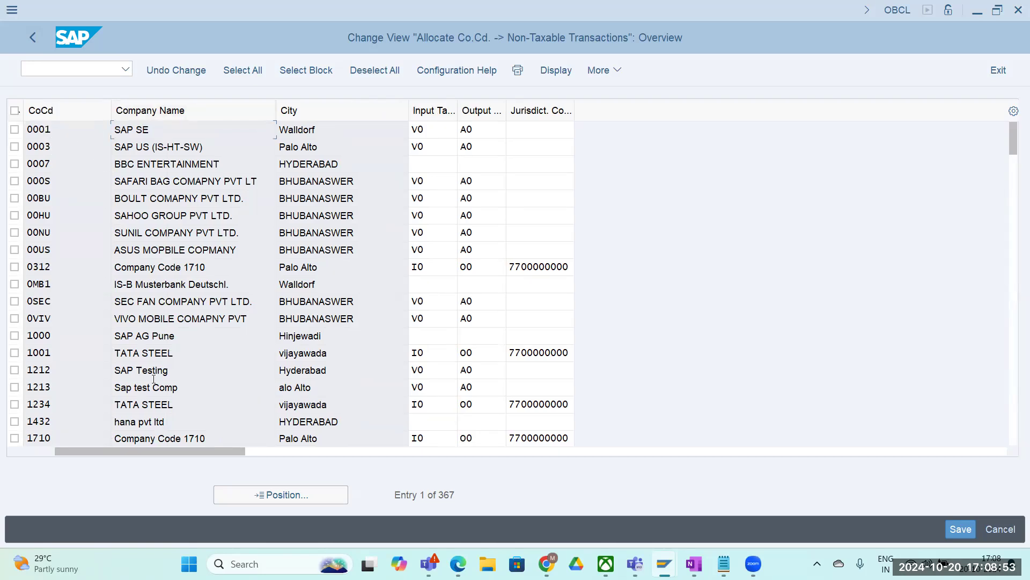
click(271, 497)
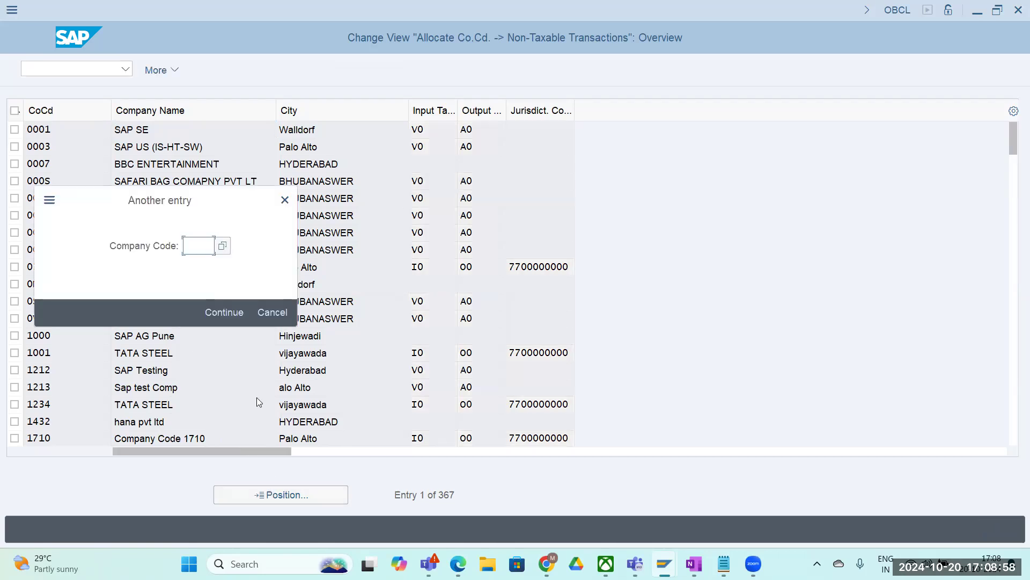
click(194, 248)
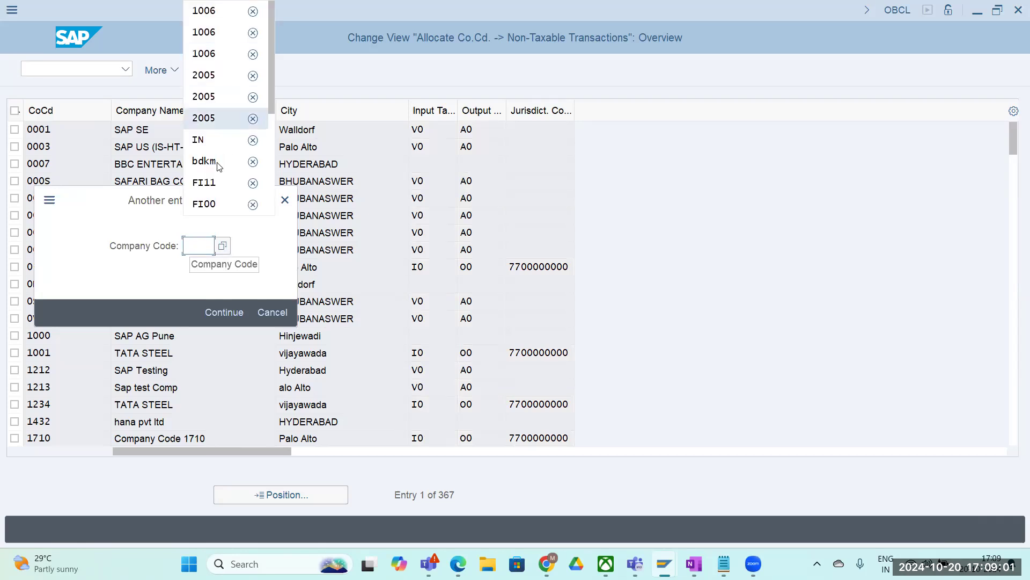
click(217, 163)
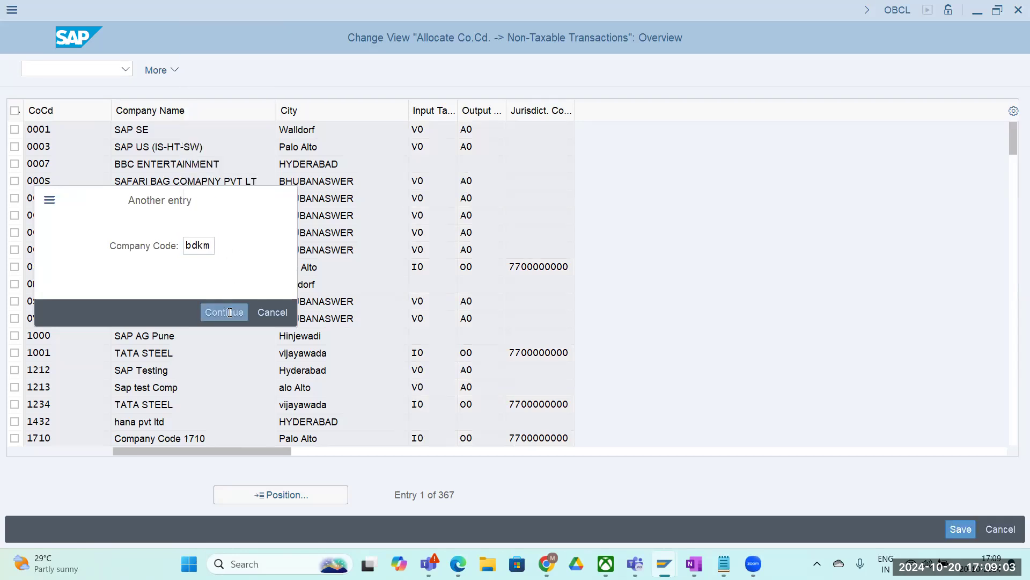
click(225, 312)
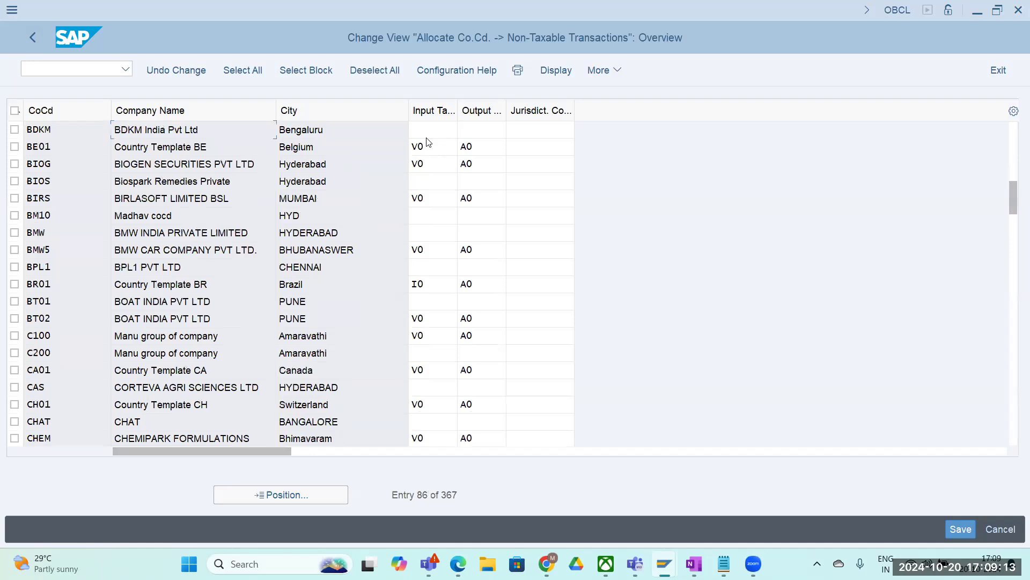
- Copy input tax code V0 and output tax code A0 from the BE01 row into the BDKM row
drag(431, 145, 381, 159)
key(ctrl+c)
click(421, 127)
key(ctrl+v)
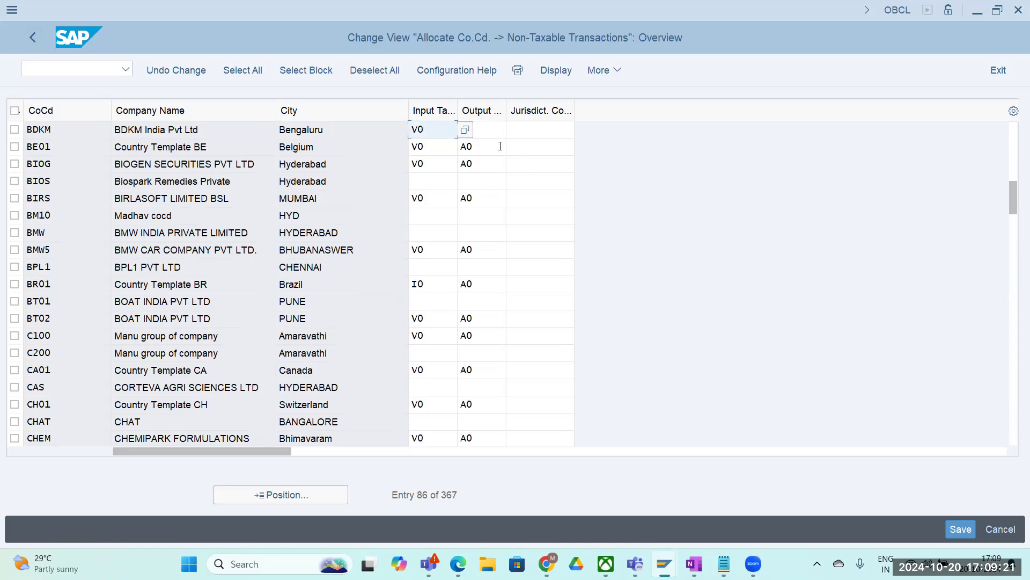
double_click(490, 144)
key(ctrl+c)
click(468, 129)
key(ctrl+v)
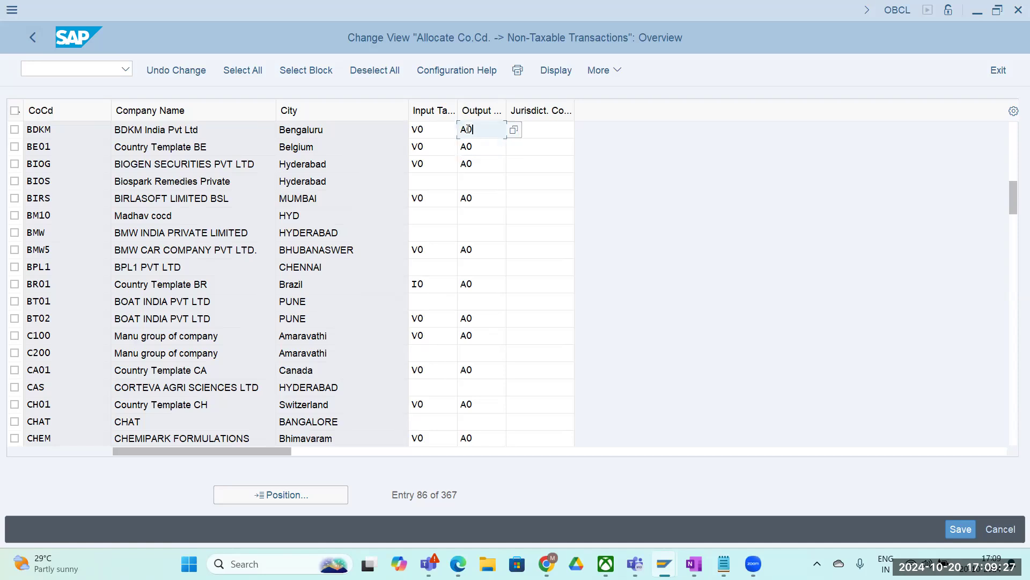
- Validate the BDKM tax code entries past the warnings and save them to customizing request A4HK901004
click(538, 181)
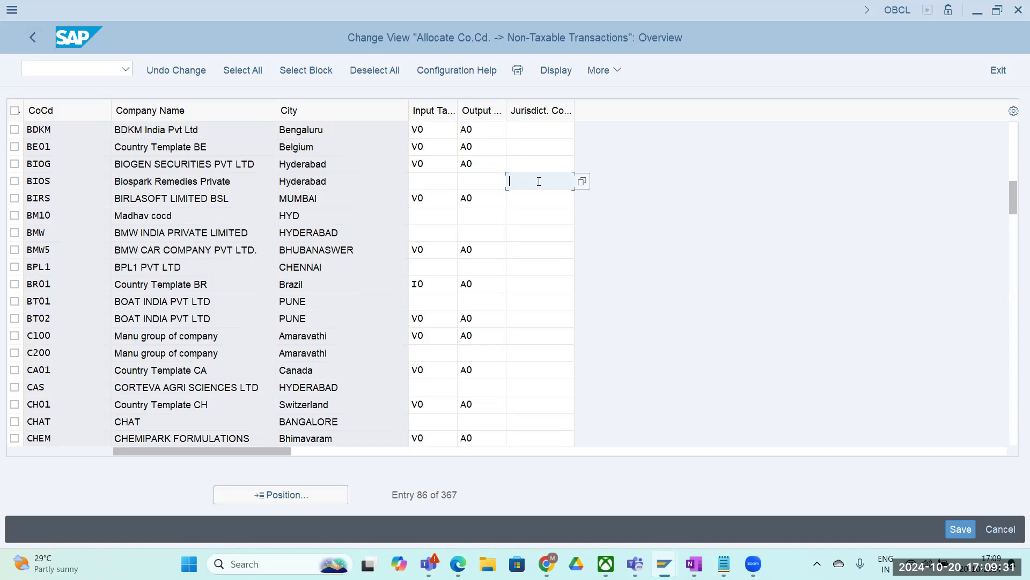
key(Return)
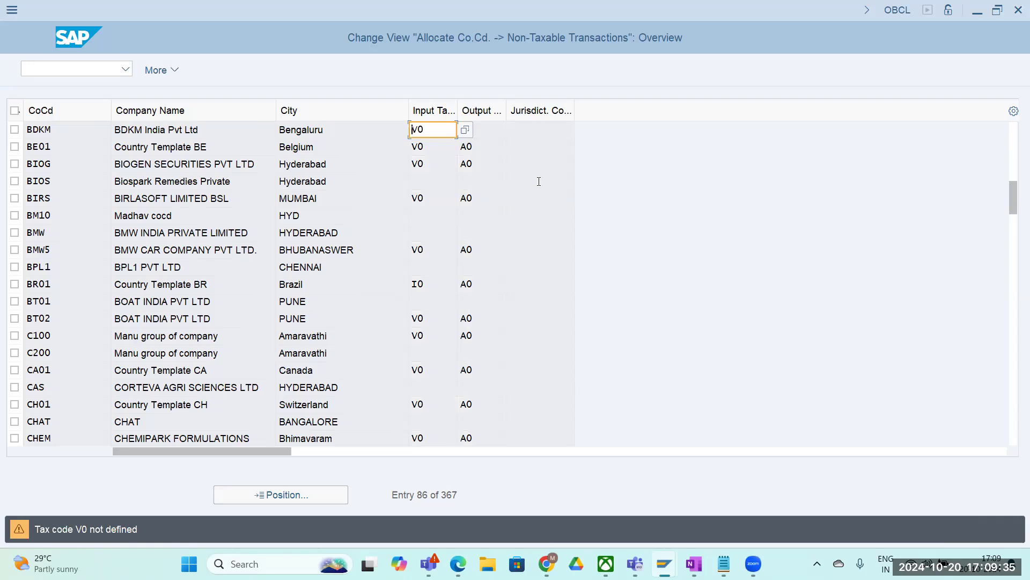
key(Return)
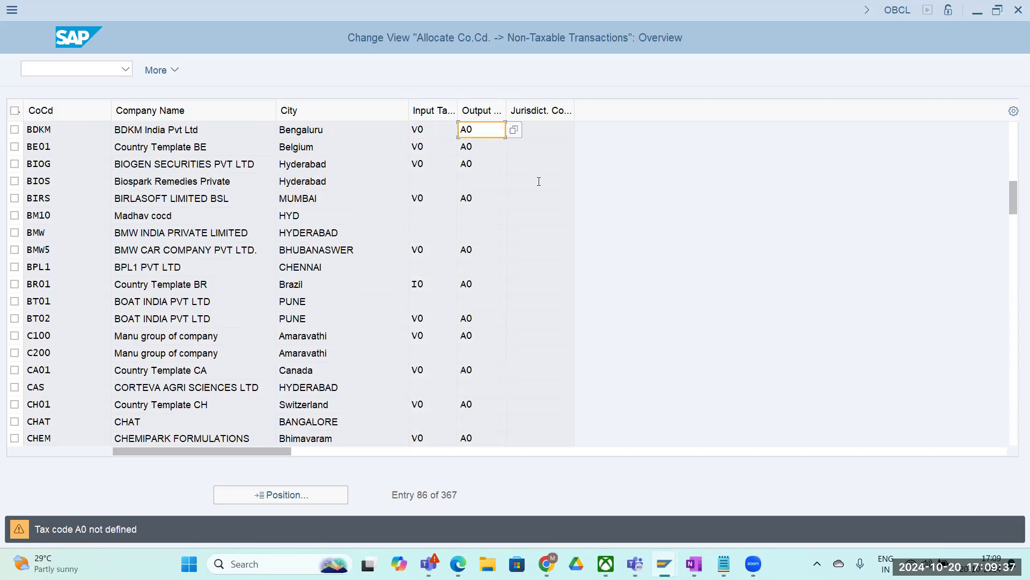
click(539, 182)
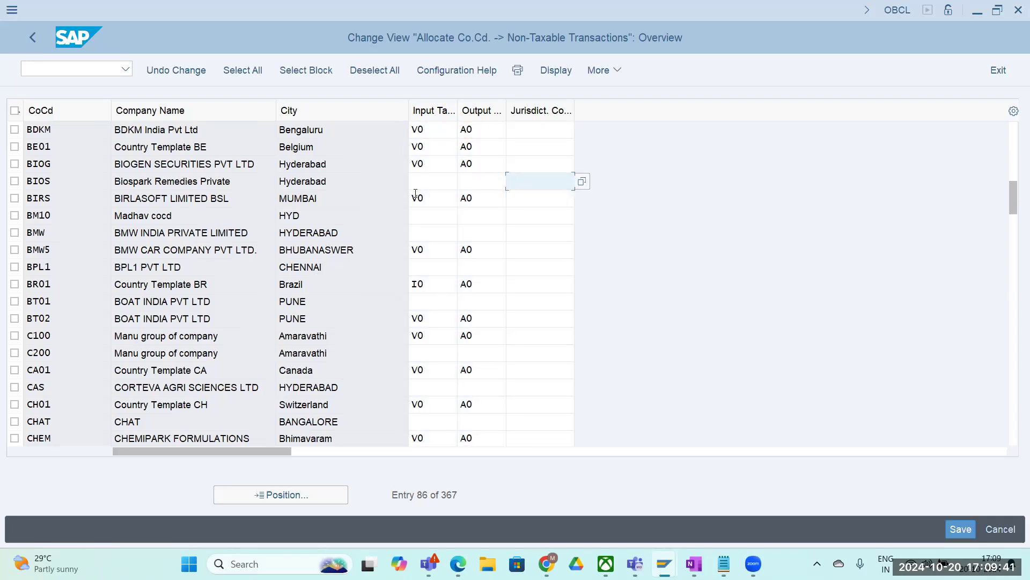
click(961, 530)
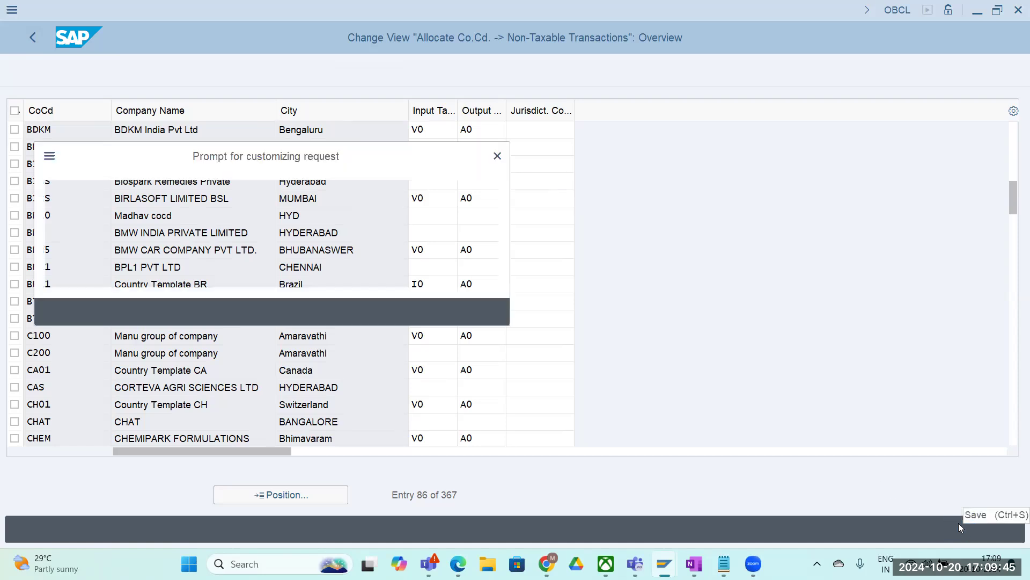
click(279, 311)
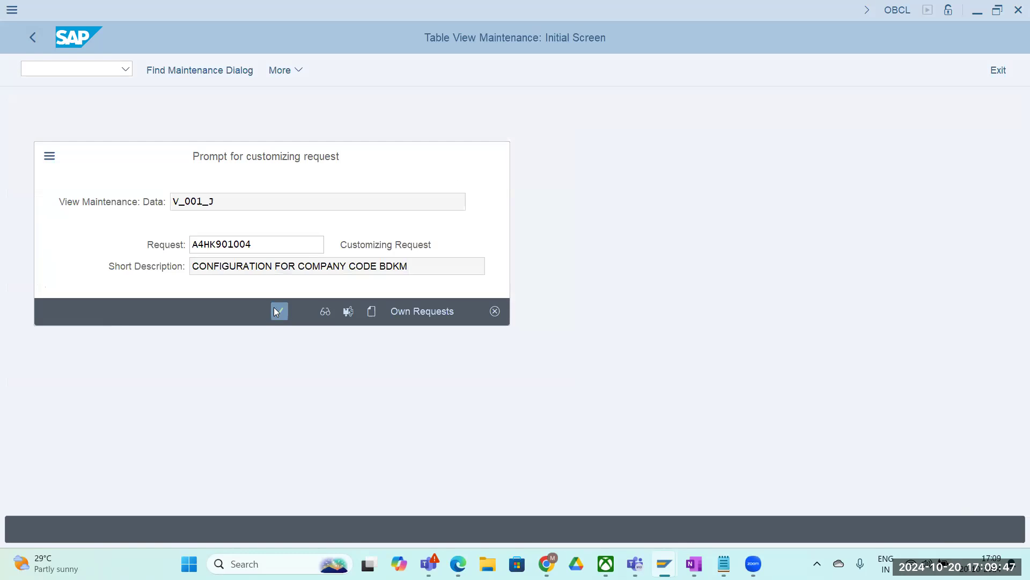